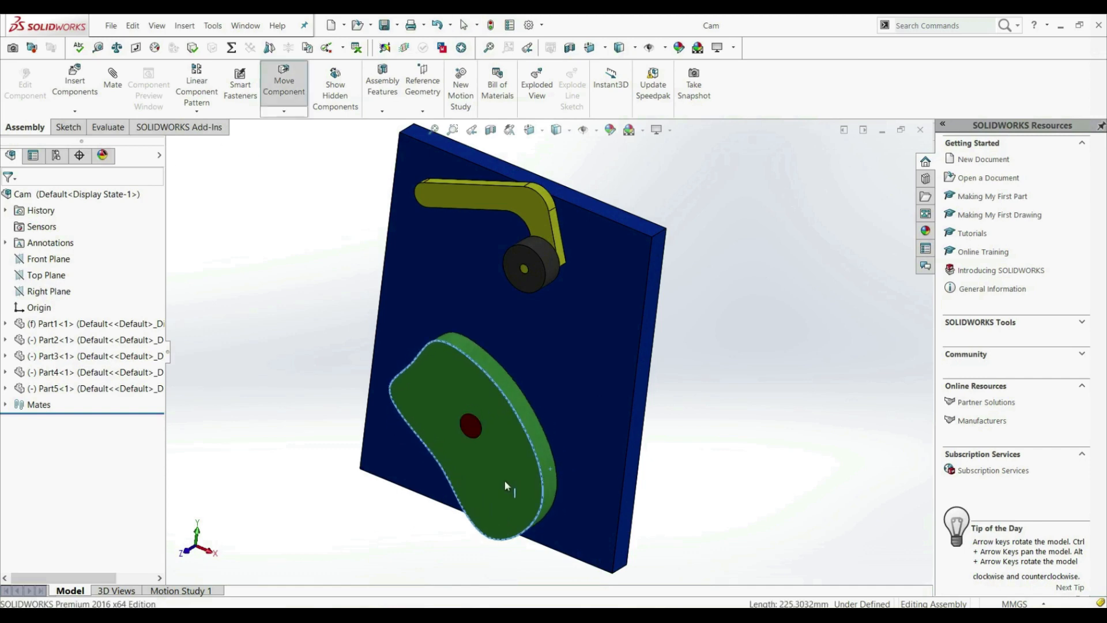
# Step: Swing the follower arm by its roller to check how it moves freely of the green cam
pyautogui.click(736, 403)
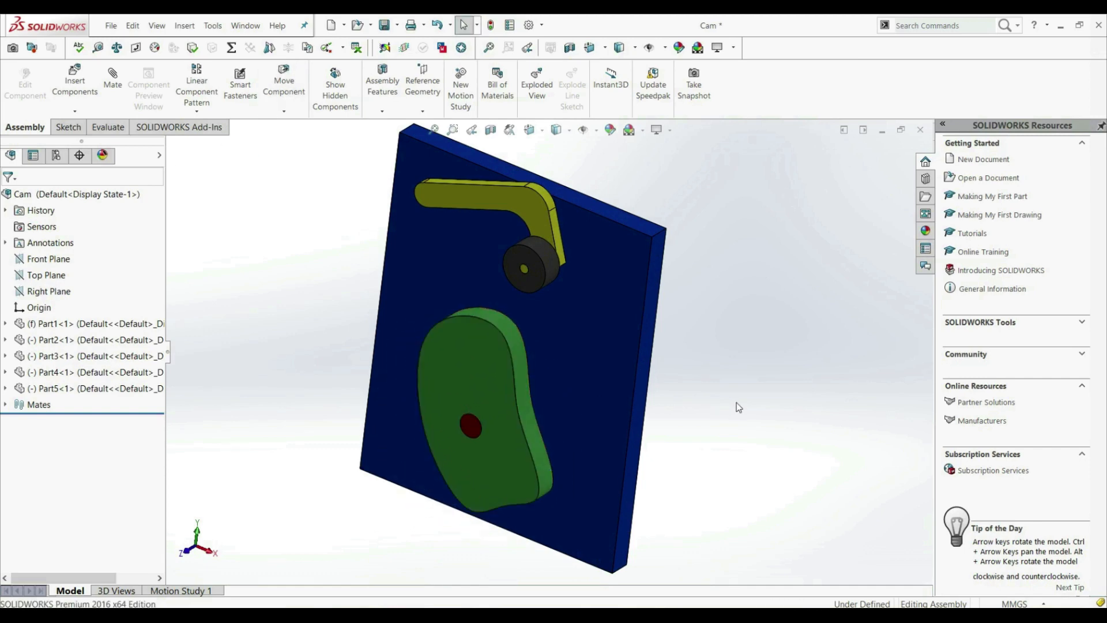
pyautogui.press('f')
pyautogui.moveTo(552, 276); pyautogui.dragTo(550, 349)
pyautogui.scroll(-5, 562, 298)
pyautogui.press('f')
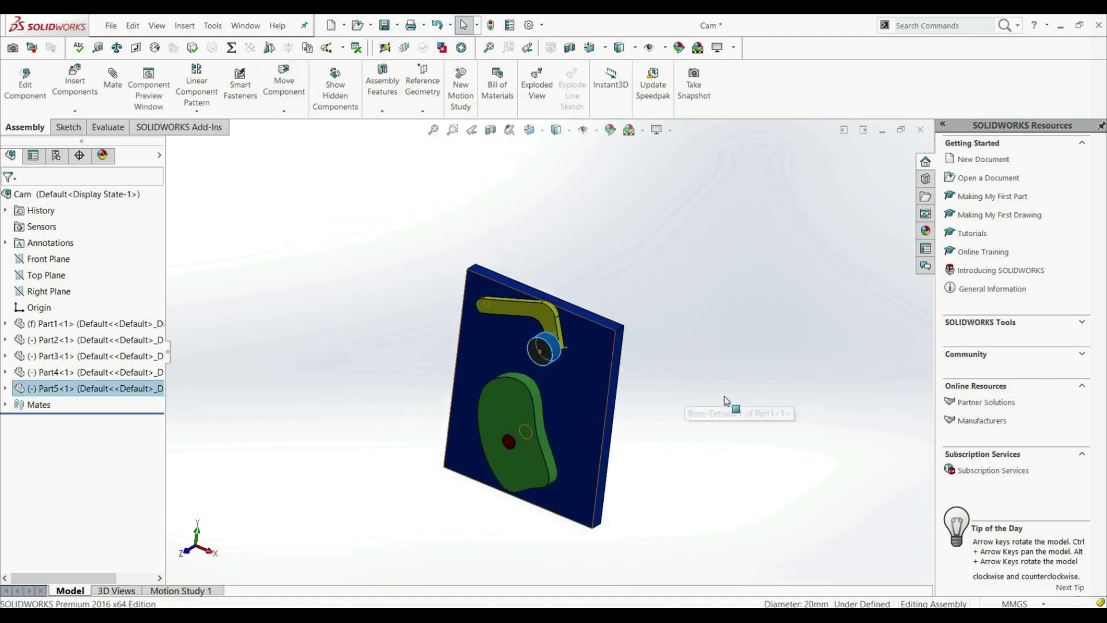
pyautogui.click(728, 403)
# Step: Rotate the green cam about its pin until its broad curved edge lies beneath the roller
pyautogui.moveTo(549, 465); pyautogui.dragTo(499, 483)
pyautogui.scroll(-3, 534, 351)
pyautogui.click(500, 490)
pyautogui.moveTo(499, 487); pyautogui.dragTo(513, 461, button='middle')
pyautogui.scroll(3, 513, 461)
pyautogui.scroll(-5, 532, 445)
pyautogui.moveTo(616, 399); pyautogui.dragTo(542, 444)
pyautogui.press('Escape')
pyautogui.scroll(-3, 541, 444)
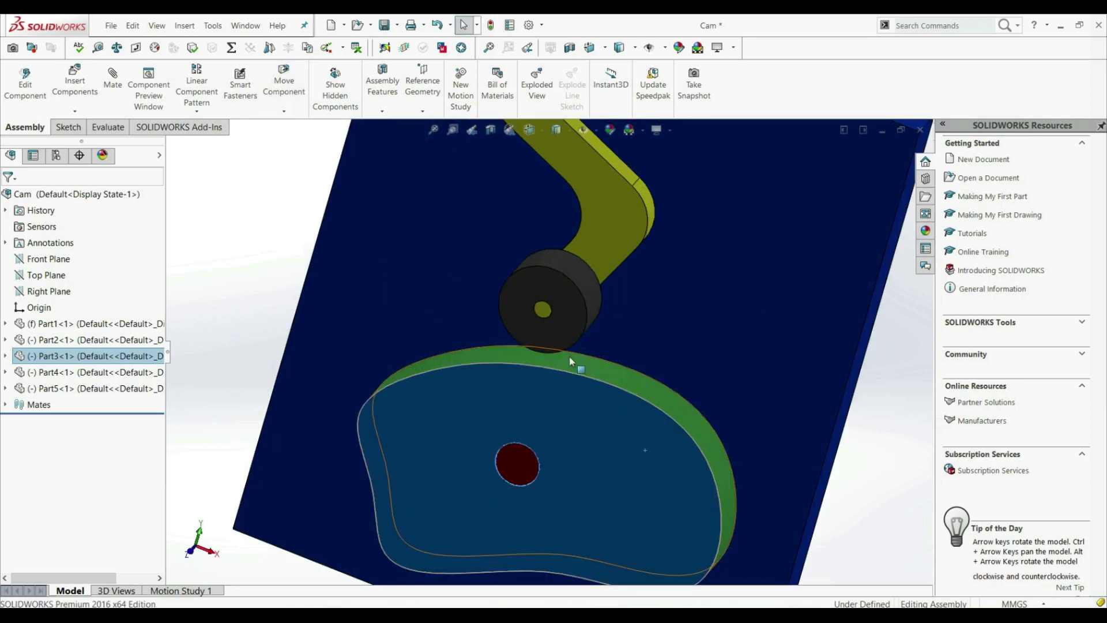
# Step: Select the cam's outer side face to examine the path the roller has to follow, and clear the selection
pyautogui.click(520, 356)
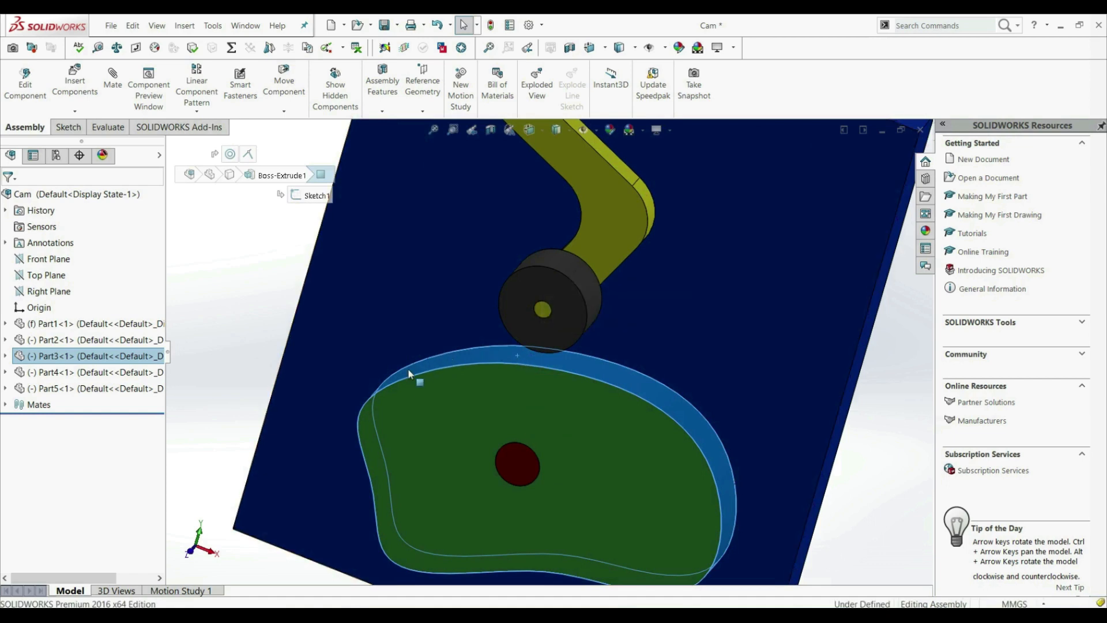
pyautogui.scroll(5, 438, 375)
pyautogui.click(685, 398)
pyautogui.moveTo(685, 397); pyautogui.dragTo(569, 331, button='middle')
pyautogui.scroll(-3, 568, 331)
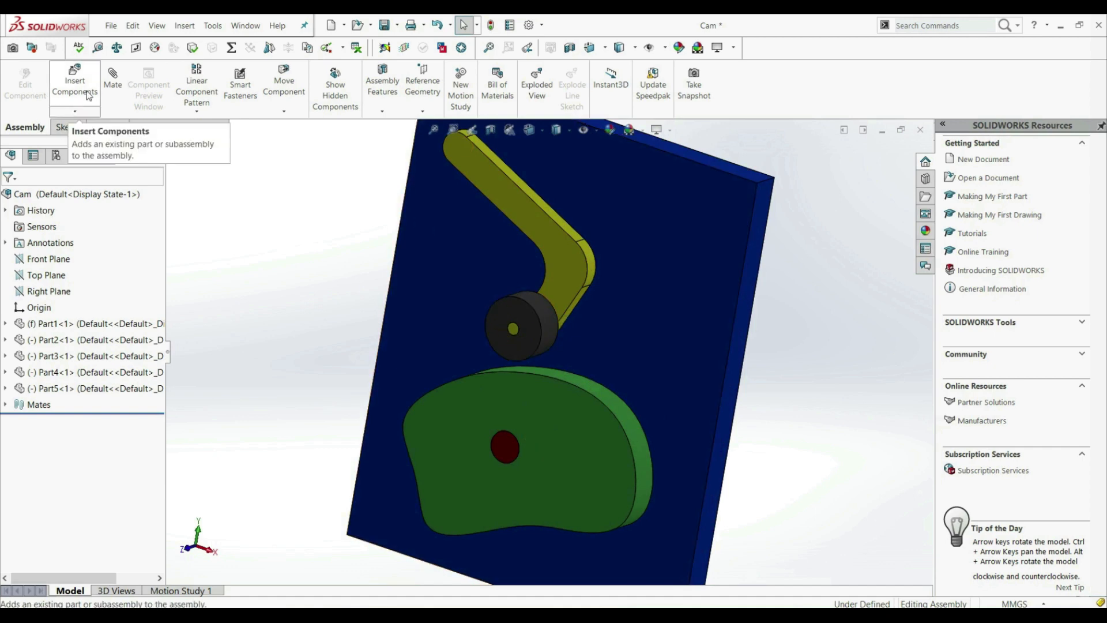
# Step: Create a mechanical Cam mate with the cam's outer face as the cam path and the roller's cylindrical face as the cam follower
pyautogui.click(112, 87)
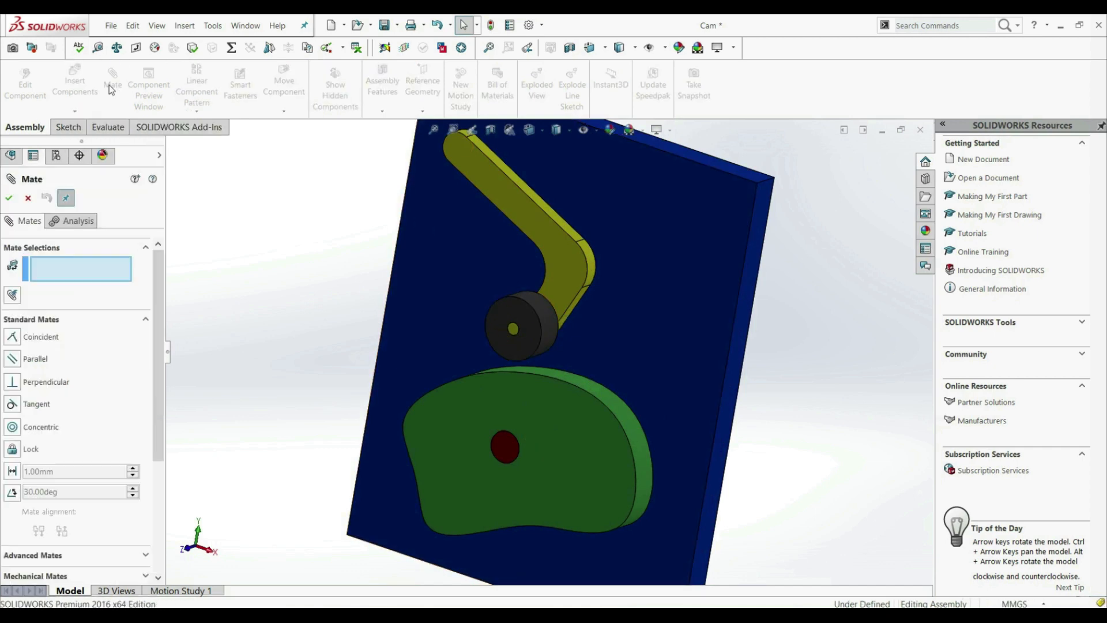
pyautogui.click(50, 576)
pyautogui.scroll(3, 27, 368)
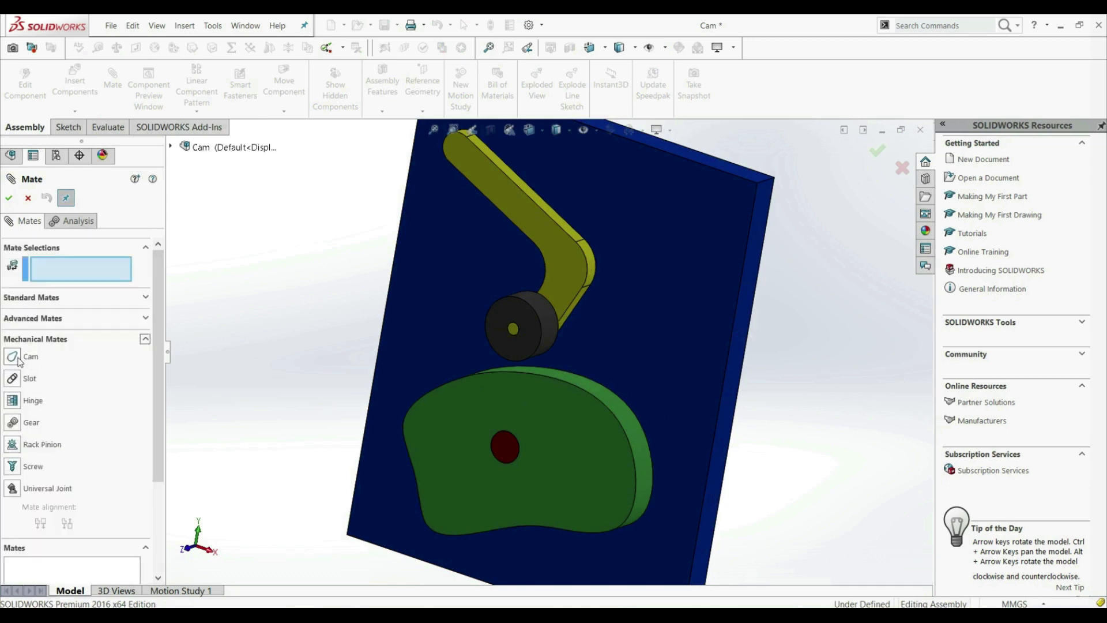
pyautogui.click(12, 358)
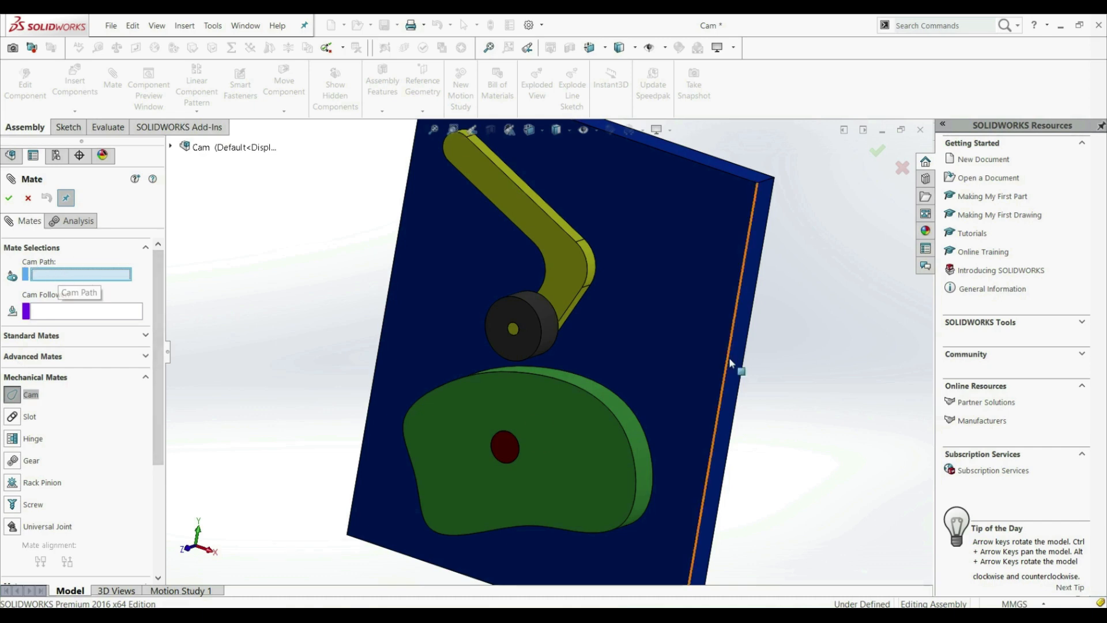
pyautogui.click(574, 382)
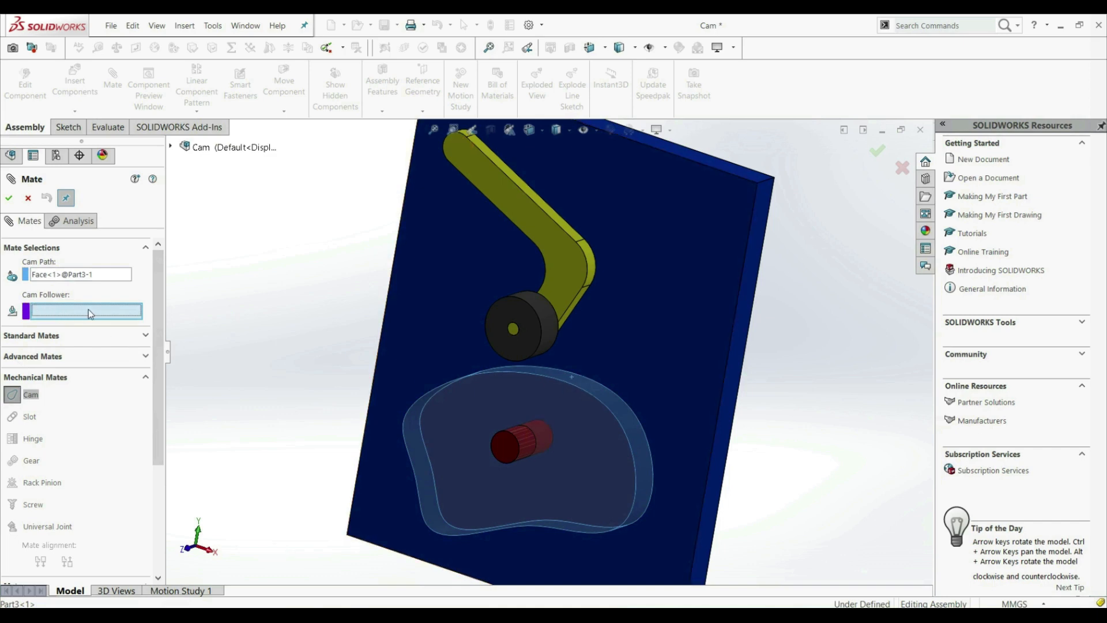
pyautogui.click(553, 319)
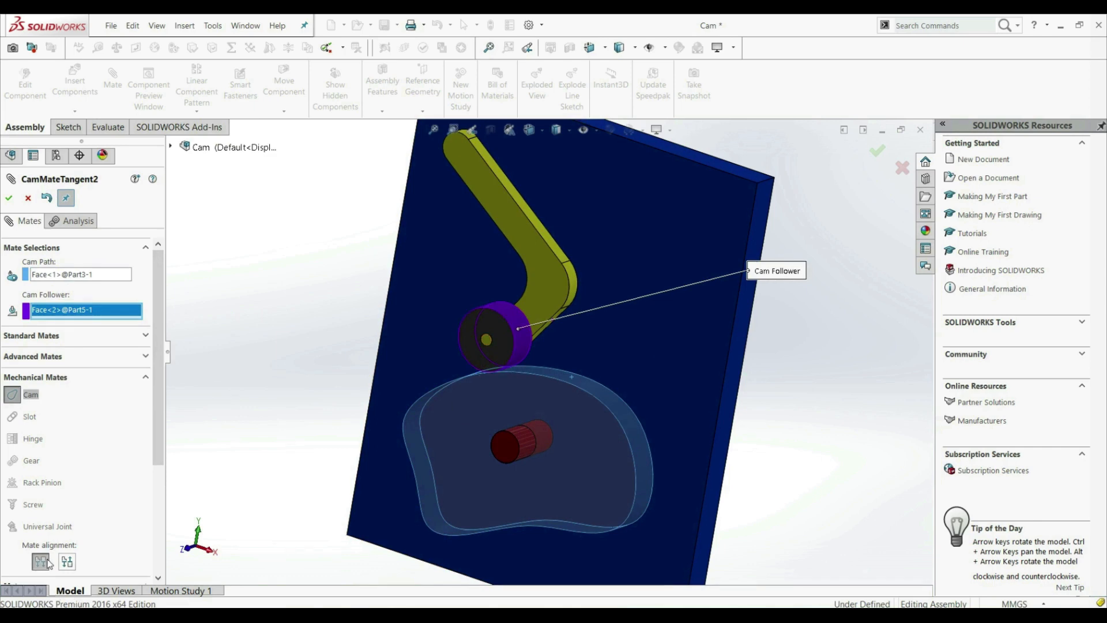
# Step: Preview the opposite mate alignment, restore the one that keeps the roller outside the cam, and accept the cam mate
pyautogui.click(65, 565)
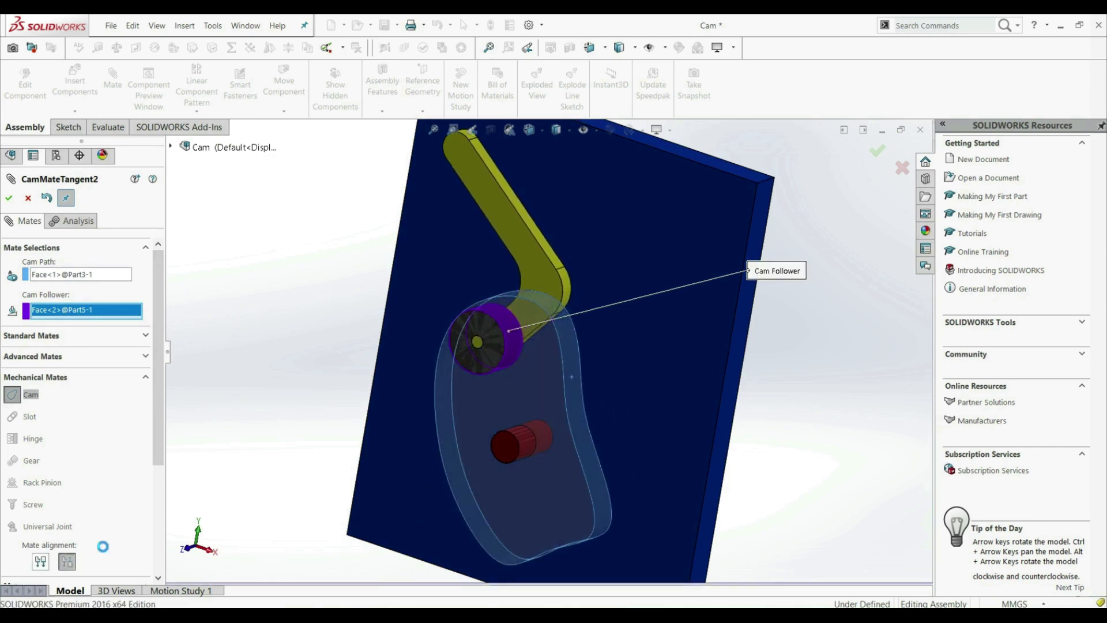
pyautogui.moveTo(495, 376); pyautogui.dragTo(549, 388, button='middle')
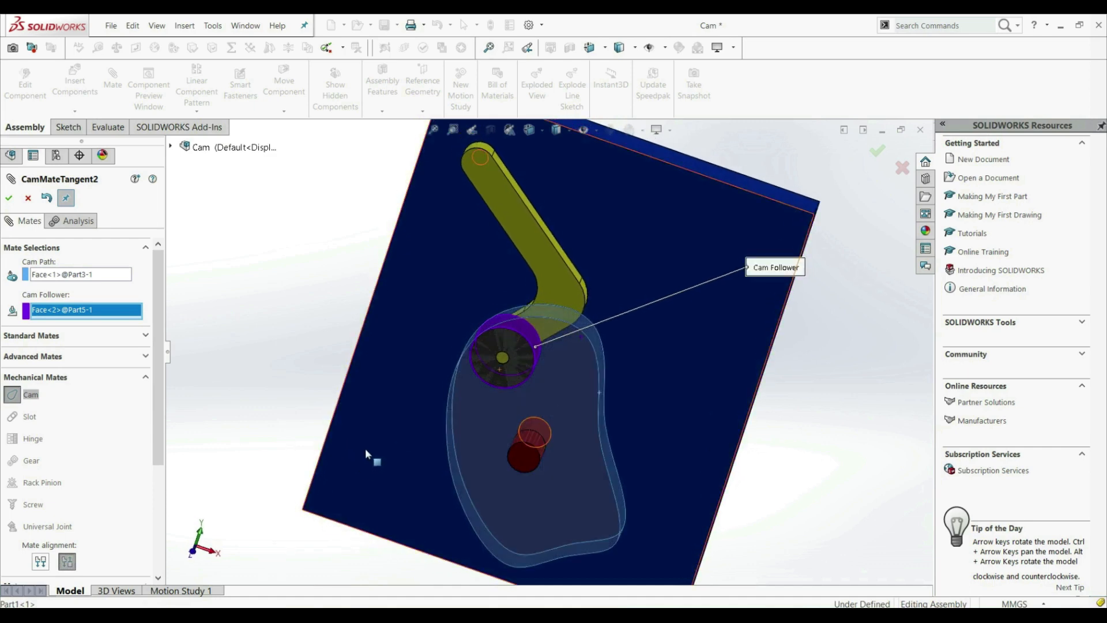
pyautogui.click(39, 562)
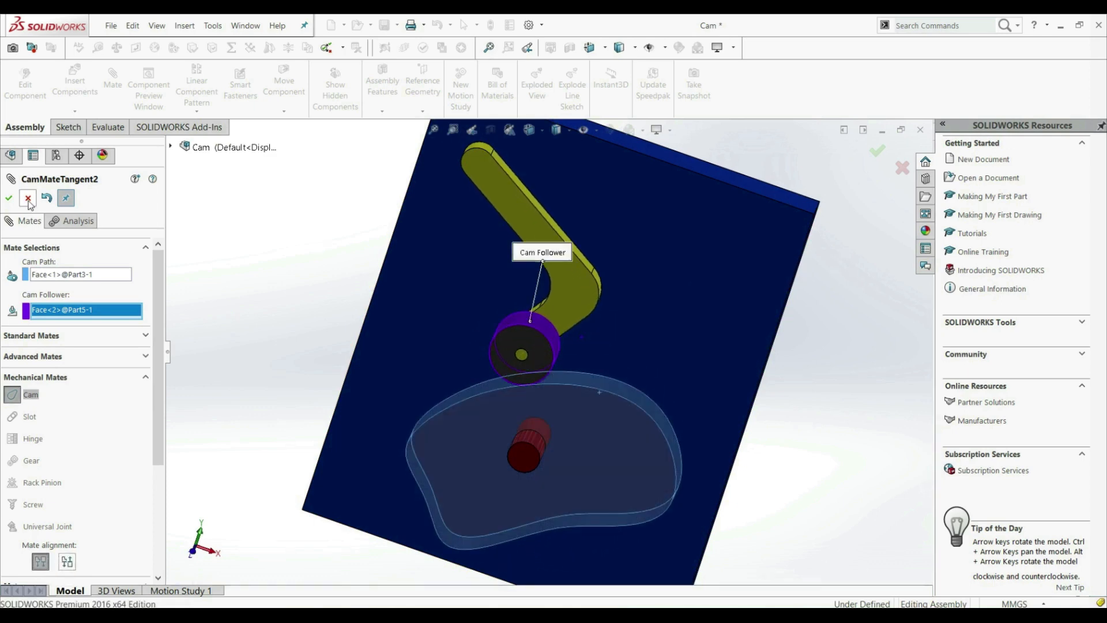
pyautogui.click(11, 200)
pyautogui.click(10, 200)
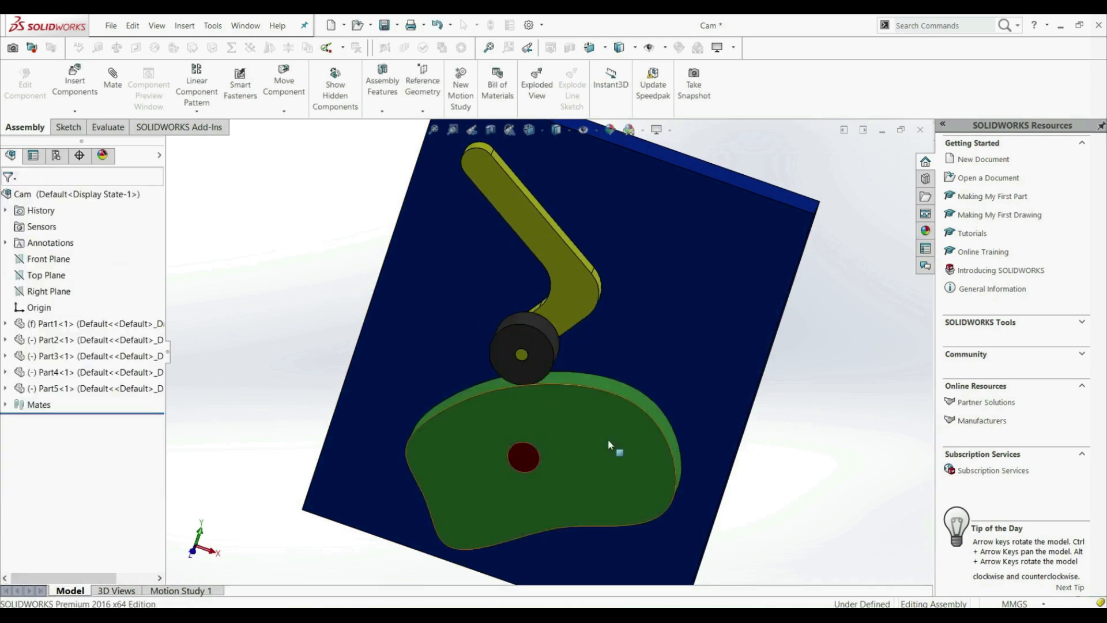
# Step: Rotate the cam to check that the roller and arm follow its whole outline
pyautogui.moveTo(633, 421); pyautogui.dragTo(590, 434)
pyautogui.press('Escape')
pyautogui.moveTo(844, 420); pyautogui.dragTo(767, 397, button='middle')
pyautogui.scroll(3, 678, 481)
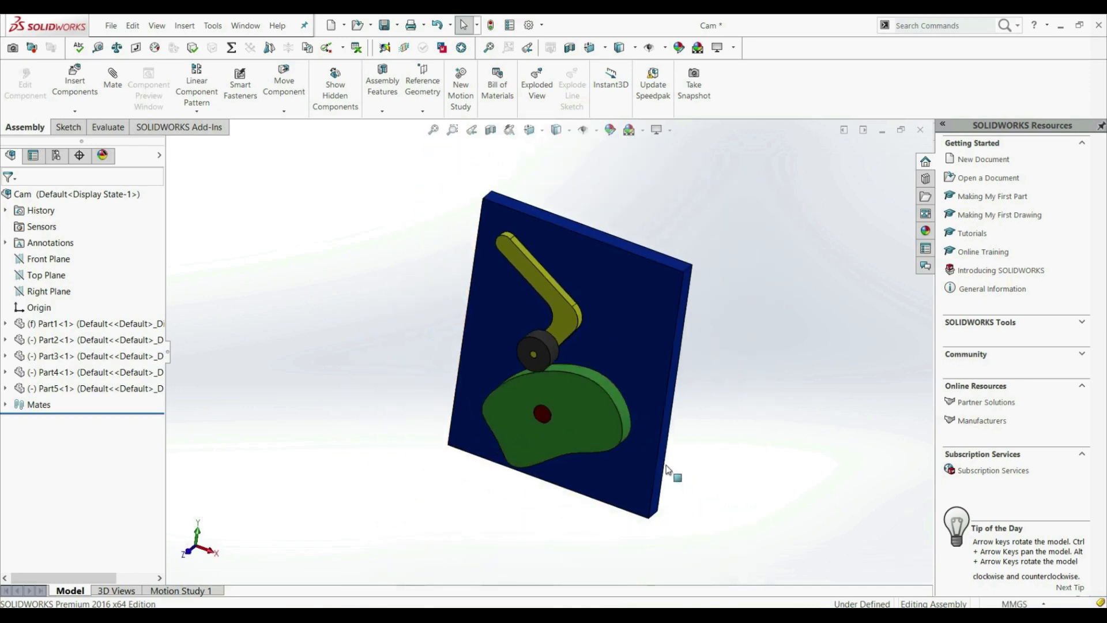
pyautogui.scroll(-2, 630, 373)
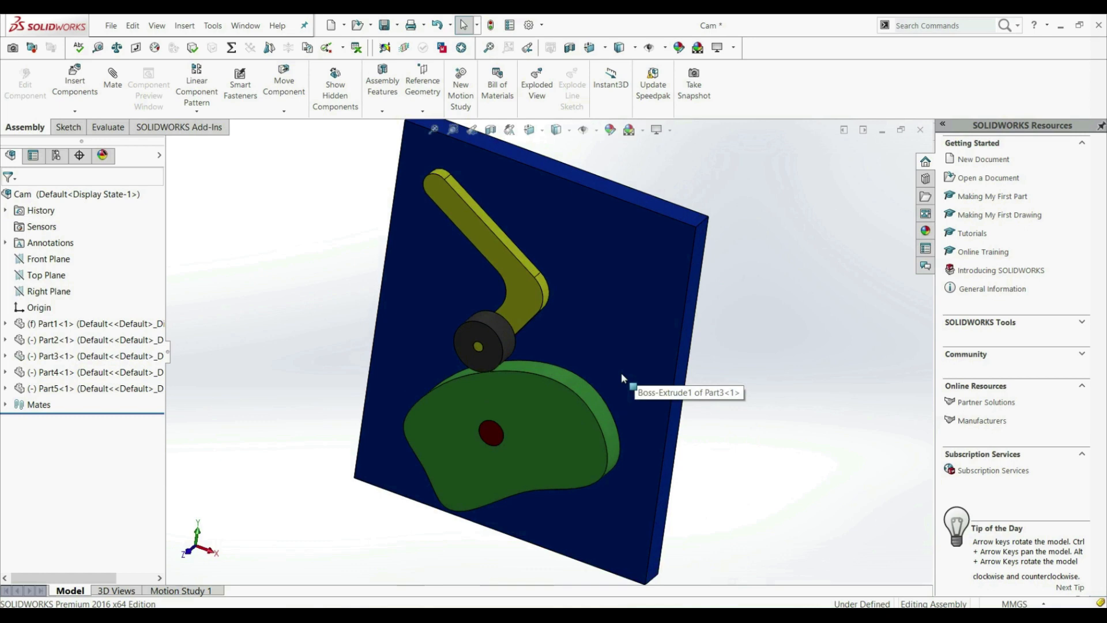
# Step: Suppress the CamMateTangent2 mate and lift the follower arm away from the cam
pyautogui.click(5, 405)
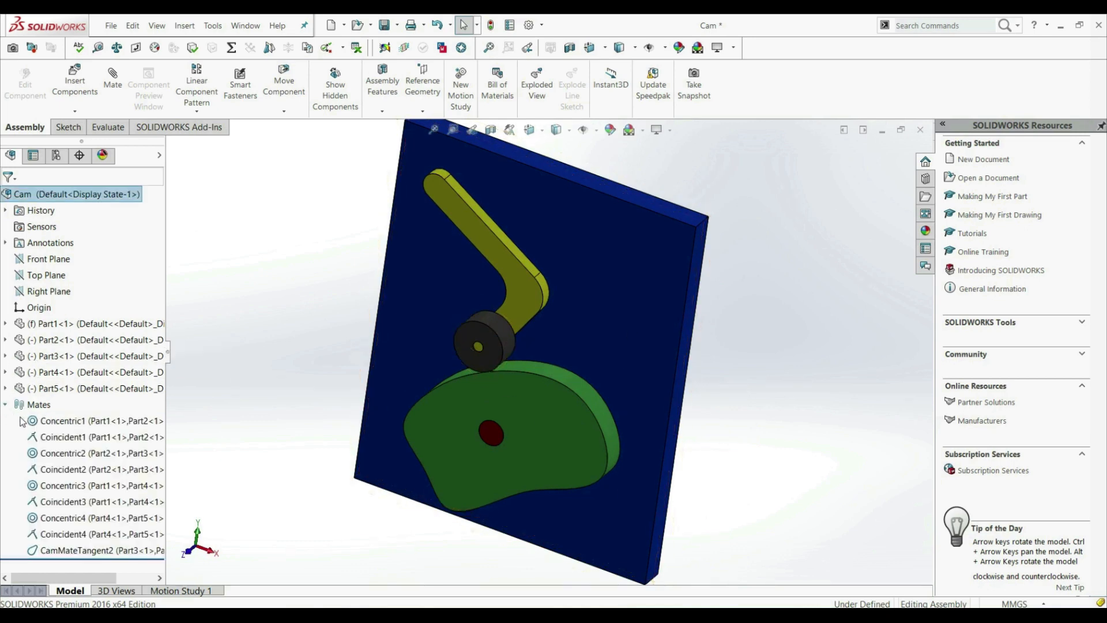
pyautogui.rightClick(49, 550)
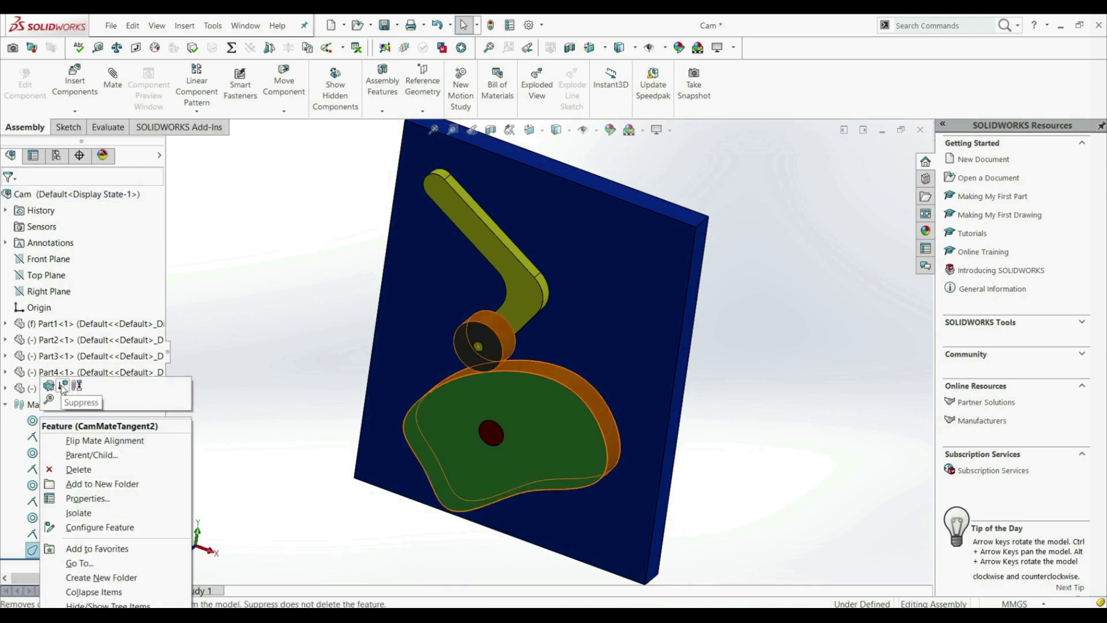
pyautogui.click(63, 388)
pyautogui.moveTo(477, 345); pyautogui.dragTo(726, 407)
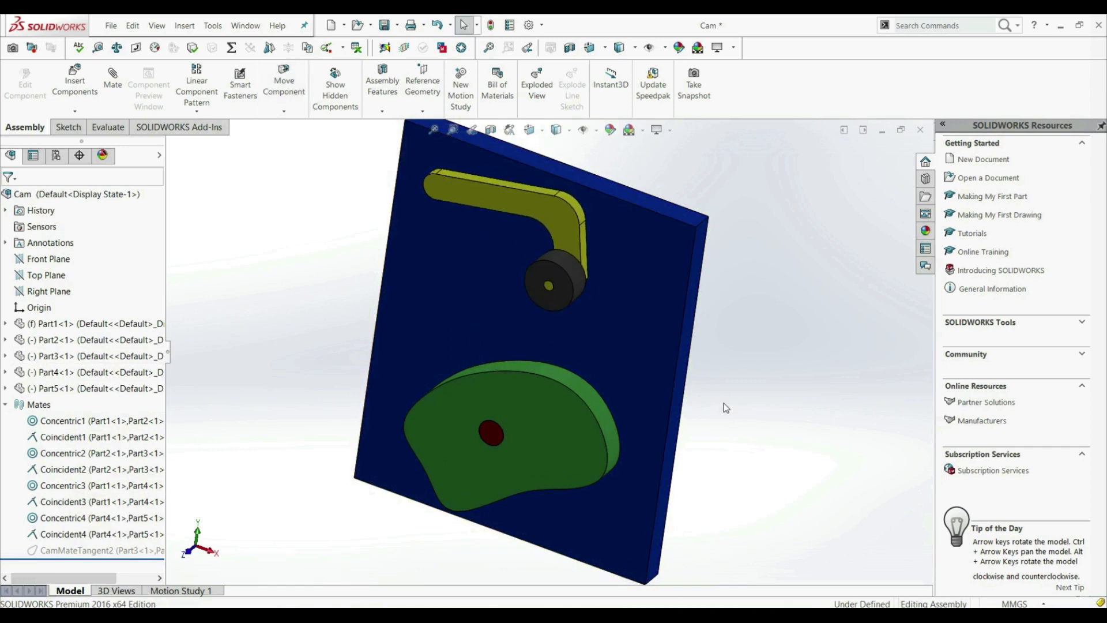
# Step: Add a standard Tangent mate between the cam's outer face and the roller's cylindrical face
pyautogui.click(114, 86)
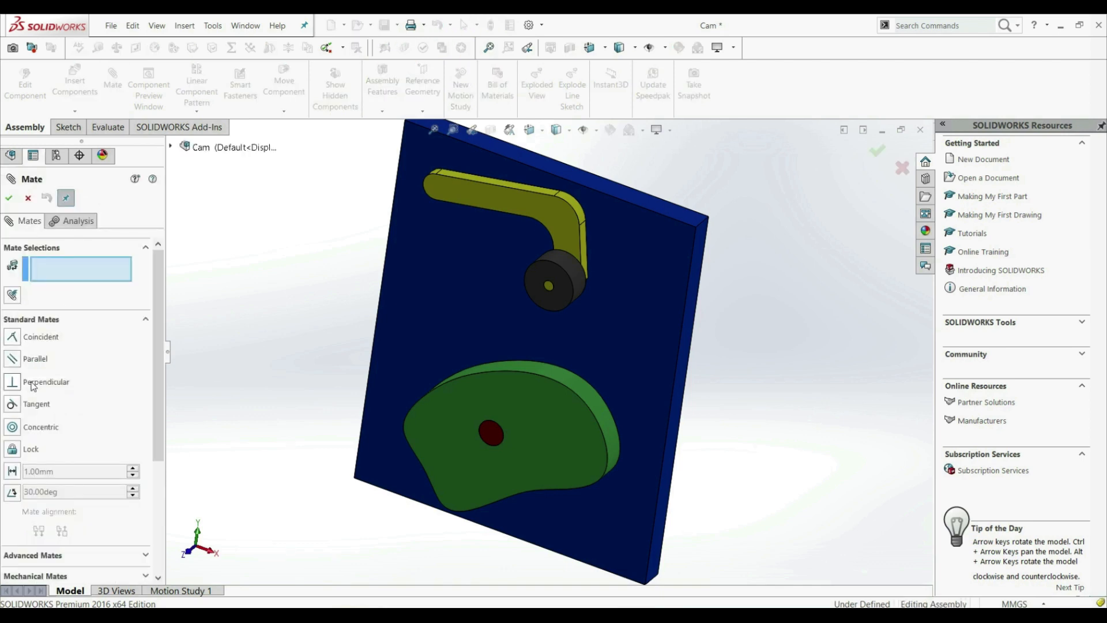
pyautogui.click(13, 405)
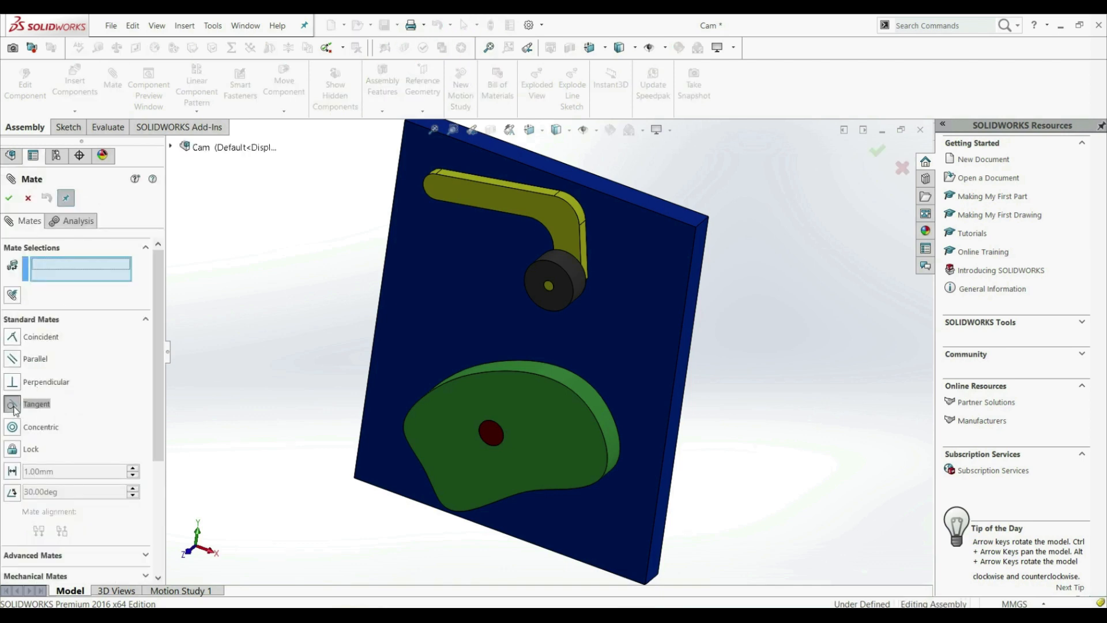
pyautogui.scroll(-3, 542, 380)
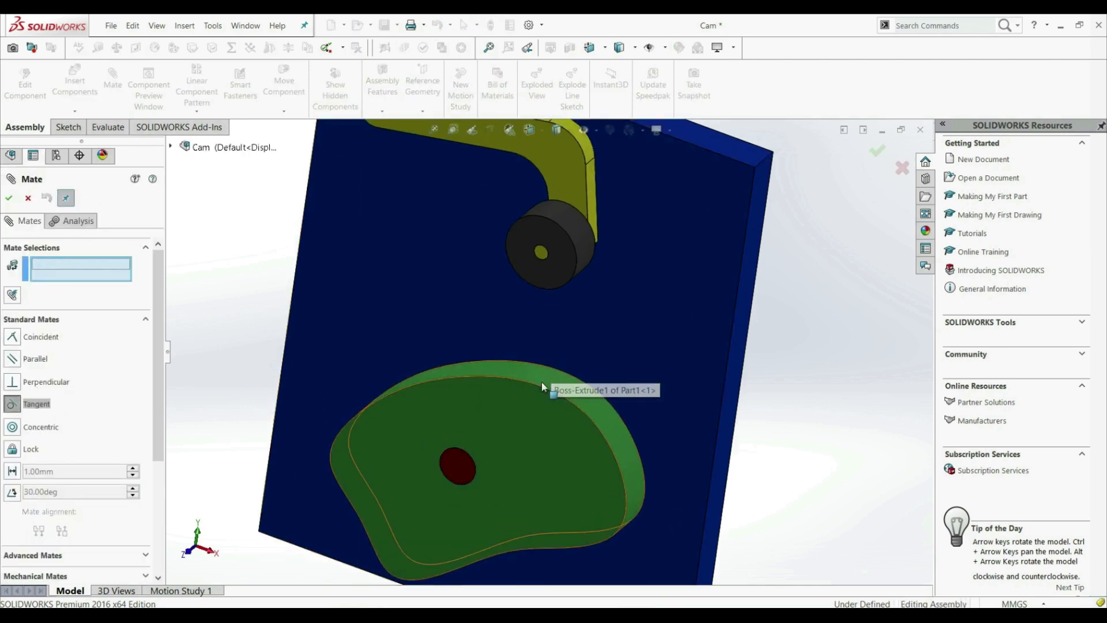
pyautogui.click(541, 382)
pyautogui.click(565, 225)
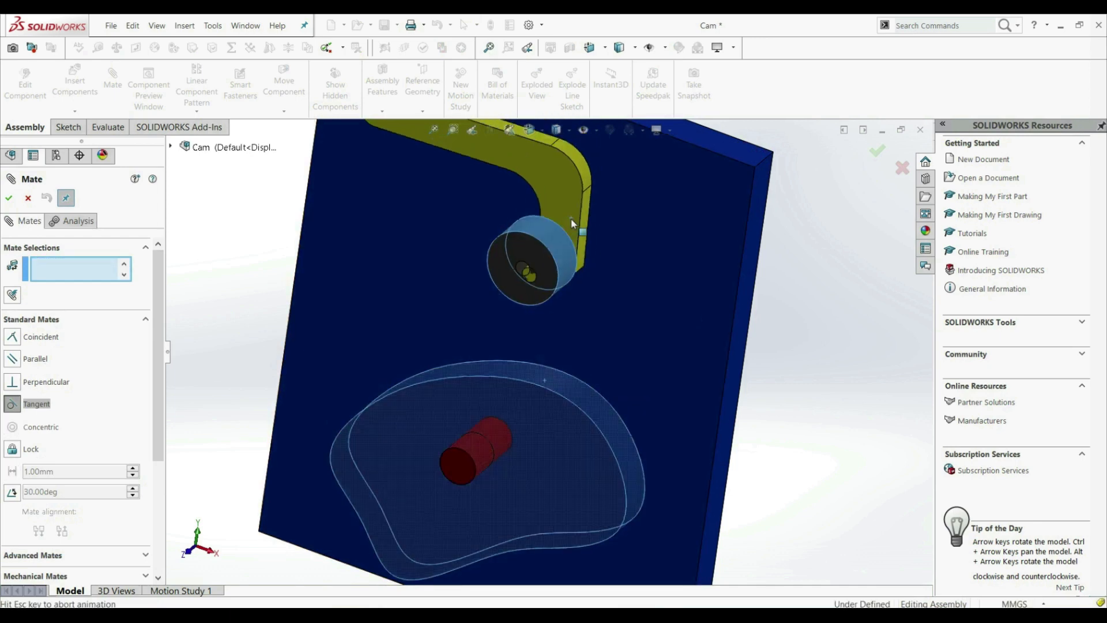
pyautogui.click(526, 362)
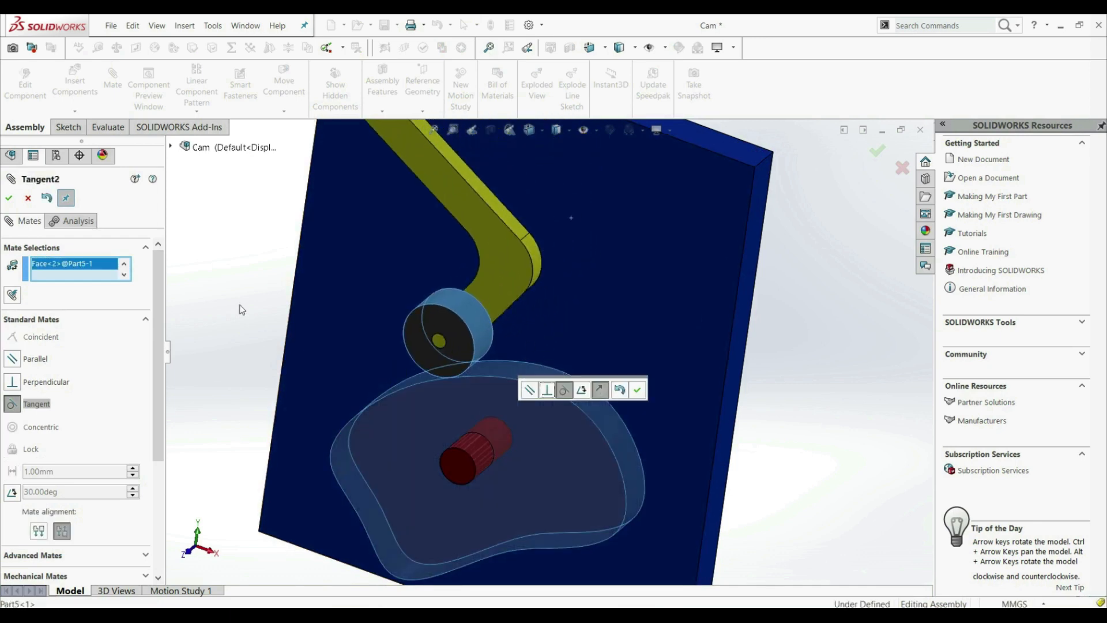
pyautogui.click(637, 391)
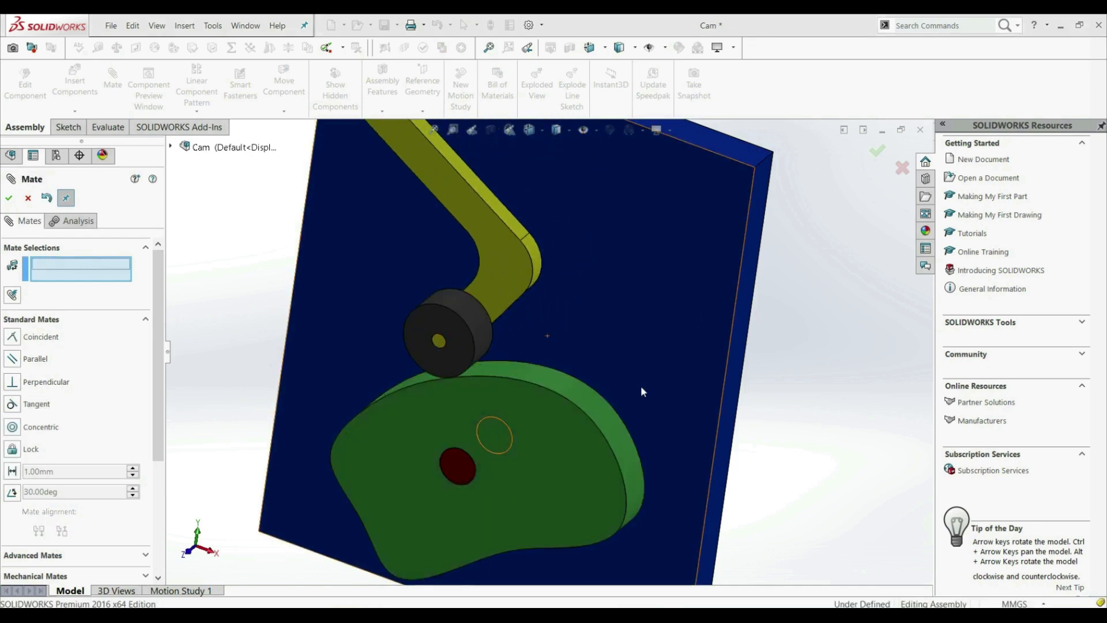
pyautogui.click(10, 198)
# Step: Rotate the cam in several directions to check the roller's motion under the tangent mate
pyautogui.press('f')
pyautogui.scroll(-3, 552, 395)
pyautogui.moveTo(571, 390); pyautogui.dragTo(517, 380)
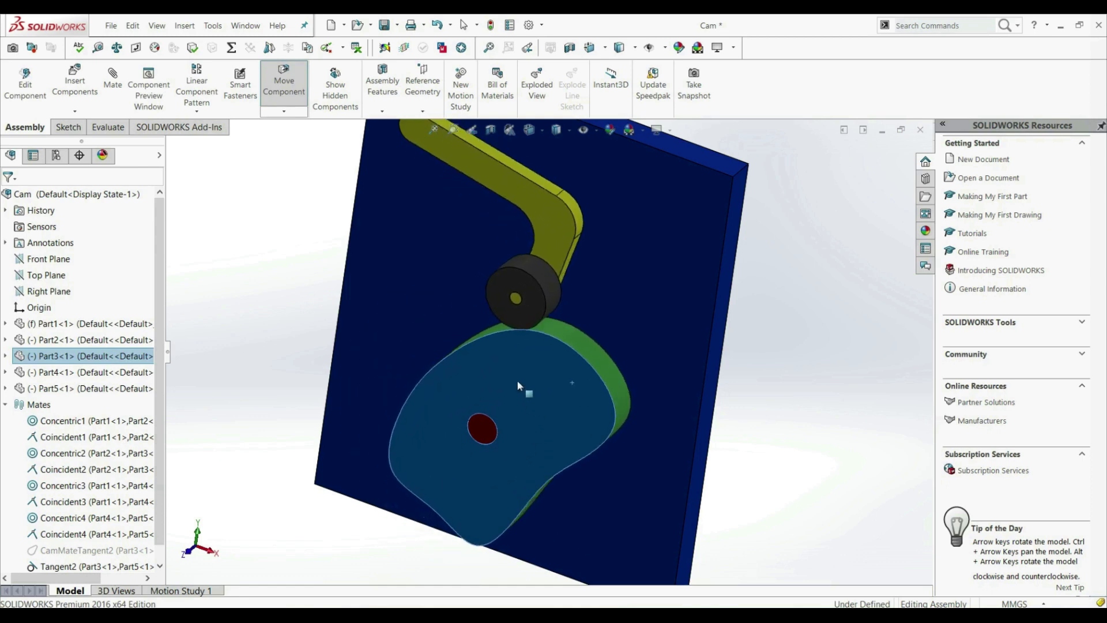
pyautogui.press('Escape')
pyautogui.scroll(3, 760, 403)
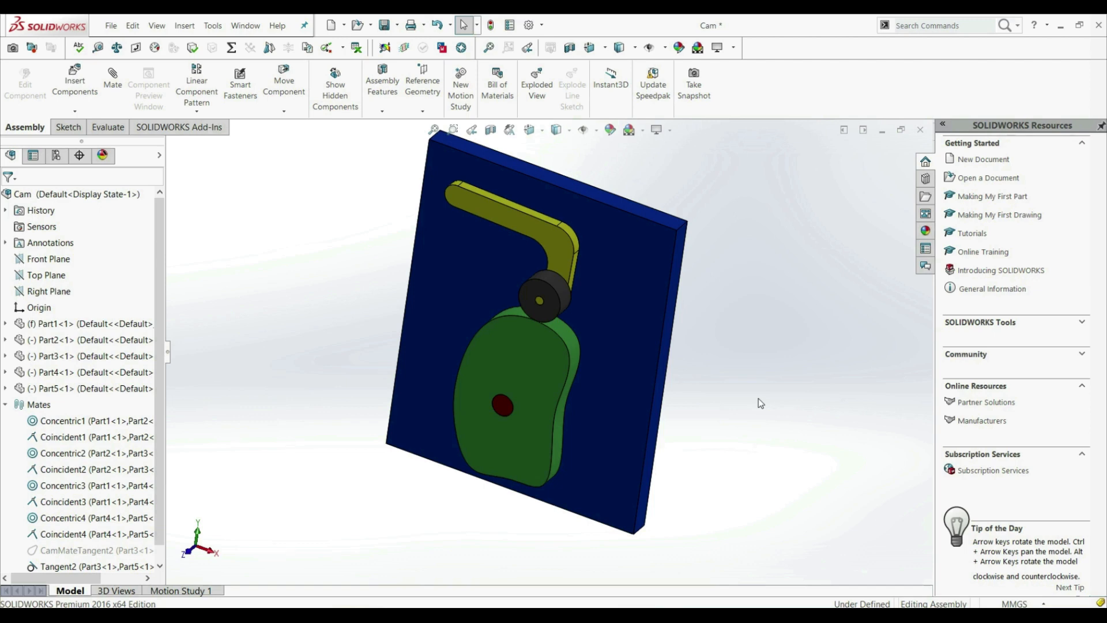
pyautogui.scroll(-1, 514, 302)
pyautogui.moveTo(570, 341); pyautogui.dragTo(465, 424)
pyautogui.click(792, 401)
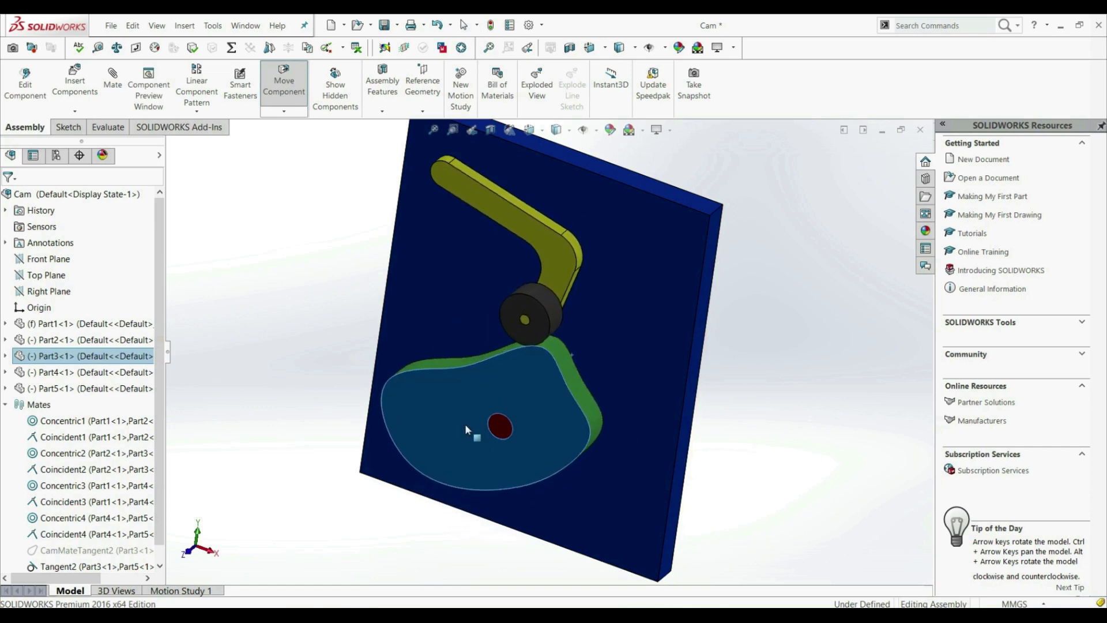
pyautogui.click(780, 403)
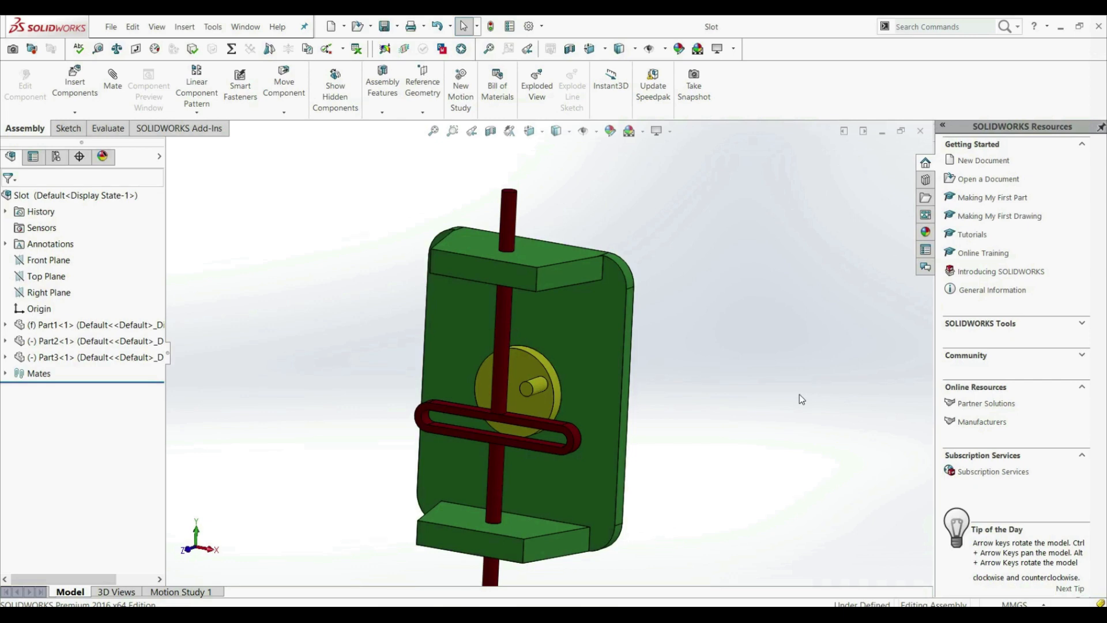
# Step: Turn the yellow disc in the Slot assembly to check how its pin moves independently of the slotted rod
pyautogui.scroll(-3, 521, 392)
pyautogui.moveTo(521, 392); pyautogui.dragTo(498, 395, button='middle')
pyautogui.scroll(1, 499, 412)
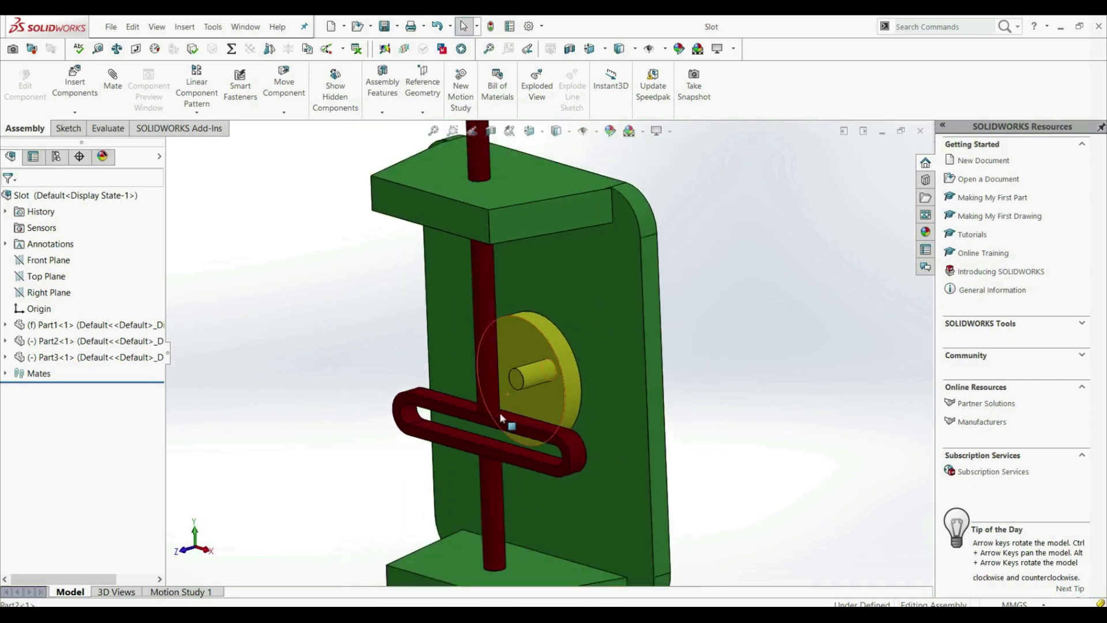
pyautogui.scroll(-2, 502, 418)
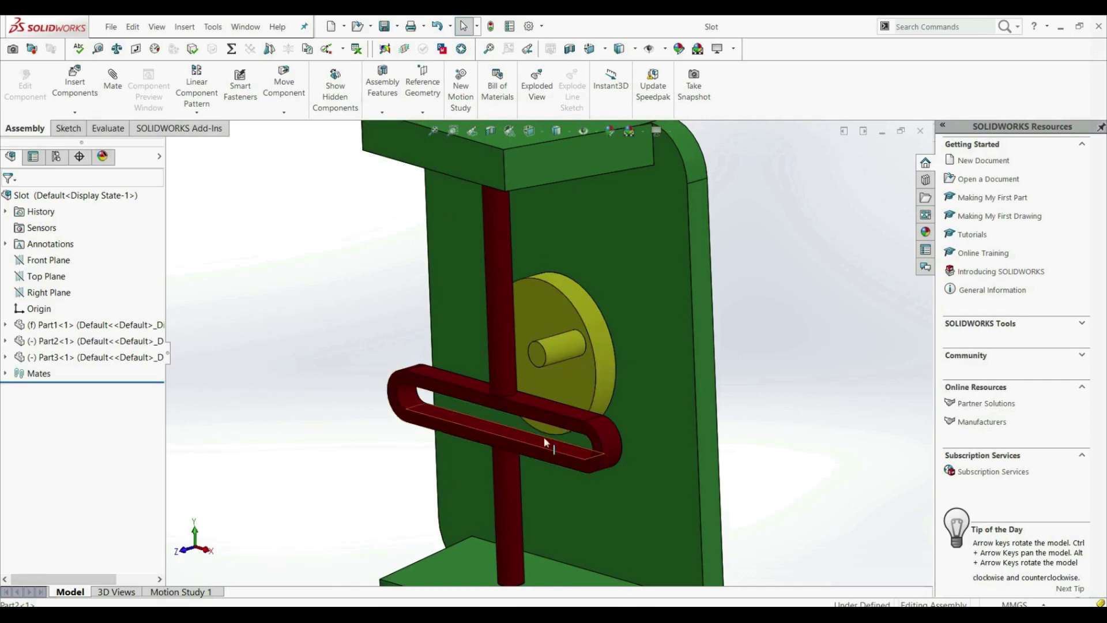
pyautogui.moveTo(553, 293); pyautogui.dragTo(552, 379)
pyautogui.scroll(3, 548, 357)
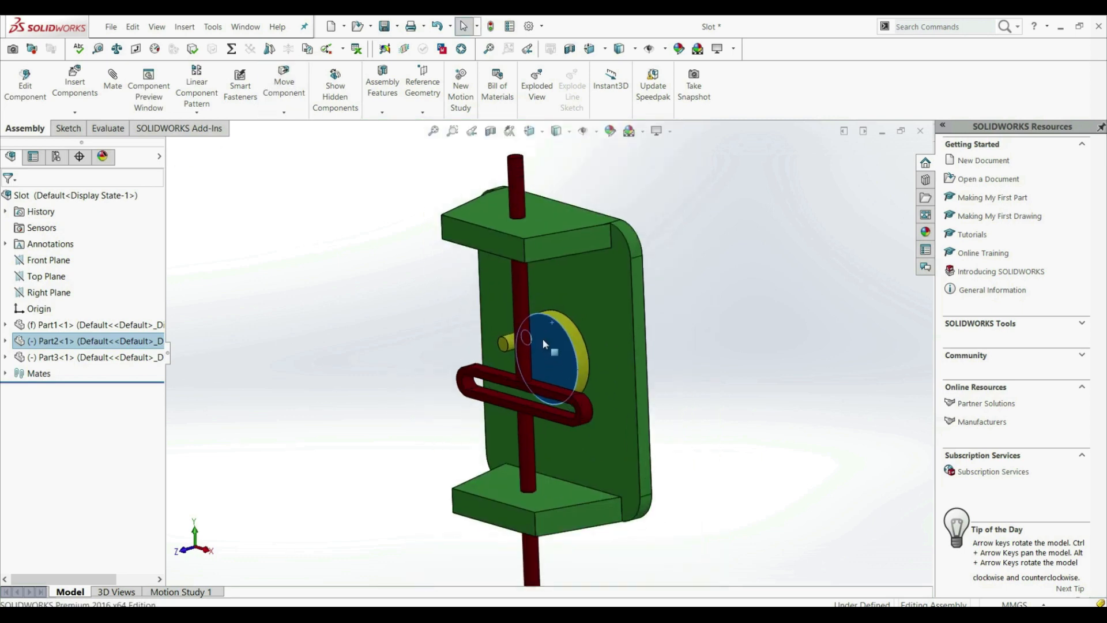
# Step: Slide the red slotted rod vertically through its guides to check its free travel
pyautogui.click(526, 366)
pyautogui.moveTo(526, 365)
pyautogui.mouseDown()
pyautogui.moveTo(520, 284)
pyautogui.moveTo(526, 346)
pyautogui.mouseUp()
pyautogui.moveTo(605, 357); pyautogui.dragTo(647, 361, button='middle')
pyautogui.scroll(-2, 634, 356)
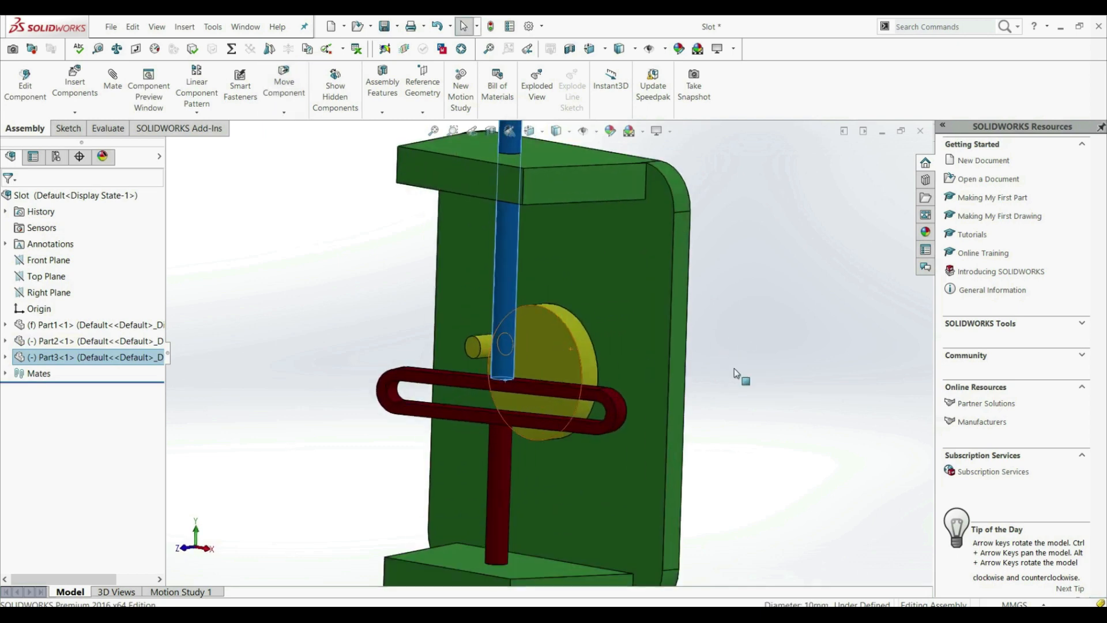
pyautogui.click(772, 392)
pyautogui.scroll(3, 680, 427)
pyautogui.moveTo(472, 299); pyautogui.dragTo(472, 334, button='middle')
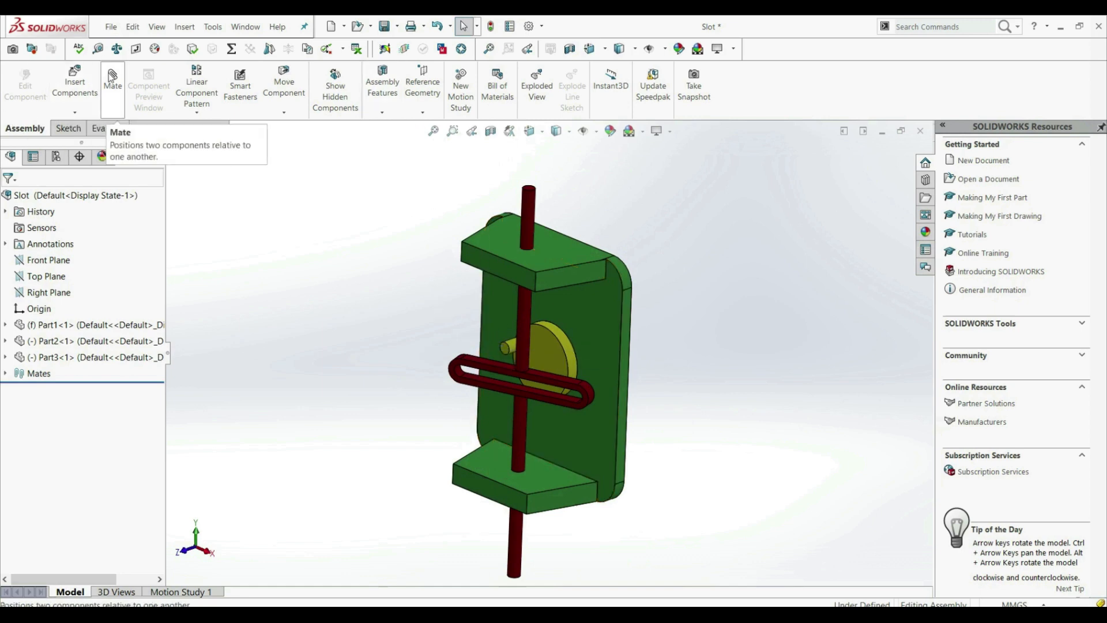
# Step: Add a mechanical Slot mate with the Free constraint between the yellow disc's pin and the inner face of the red rod's slot
pyautogui.click(113, 79)
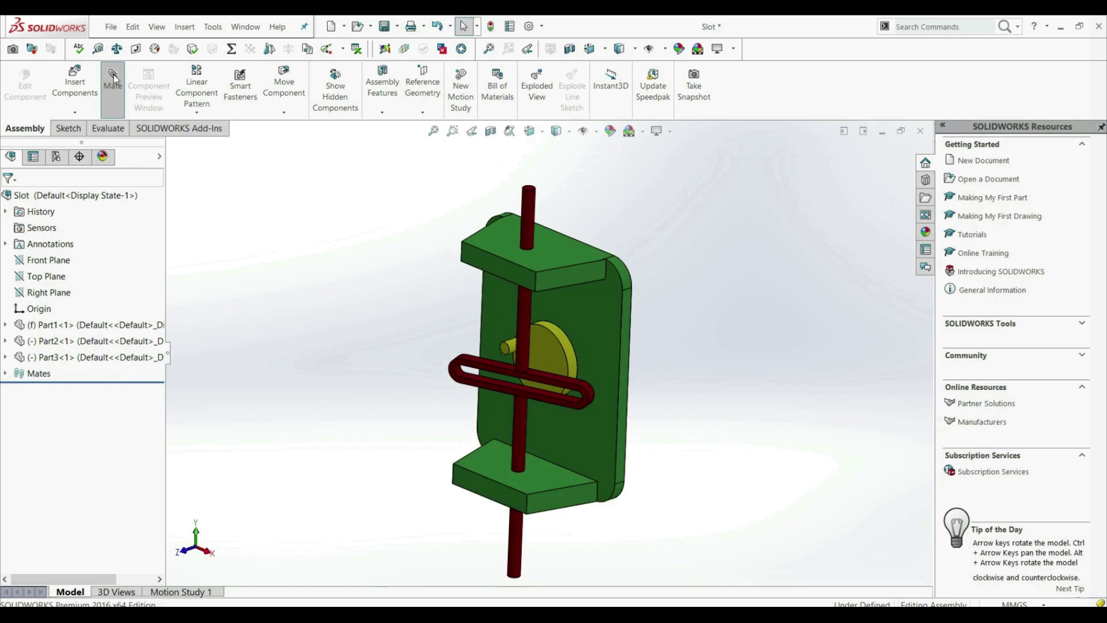
pyautogui.click(47, 577)
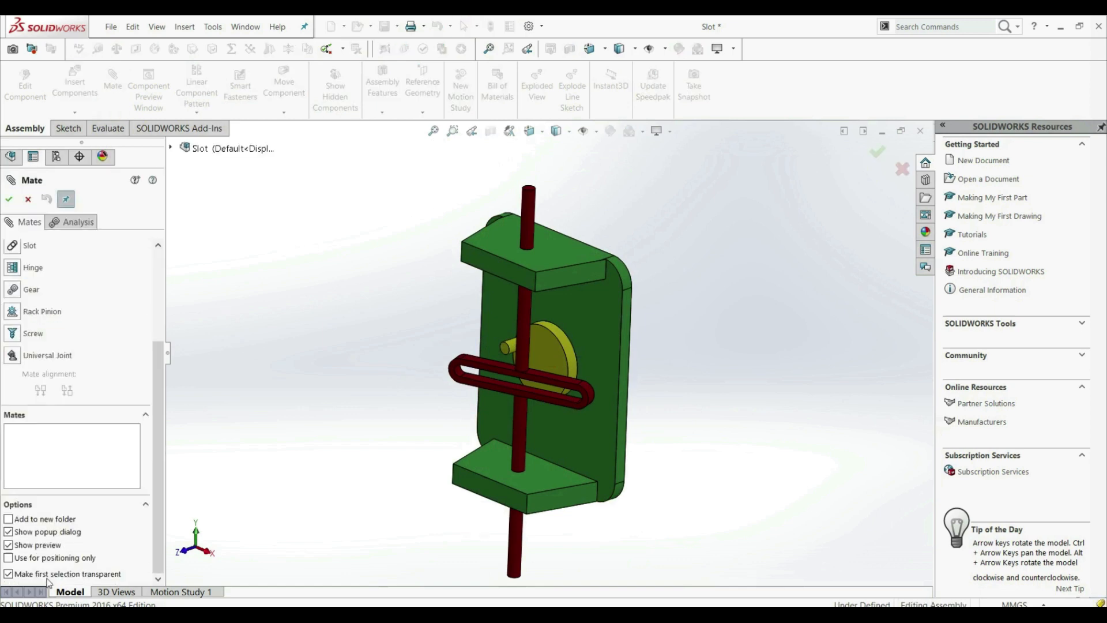
pyautogui.click(14, 381)
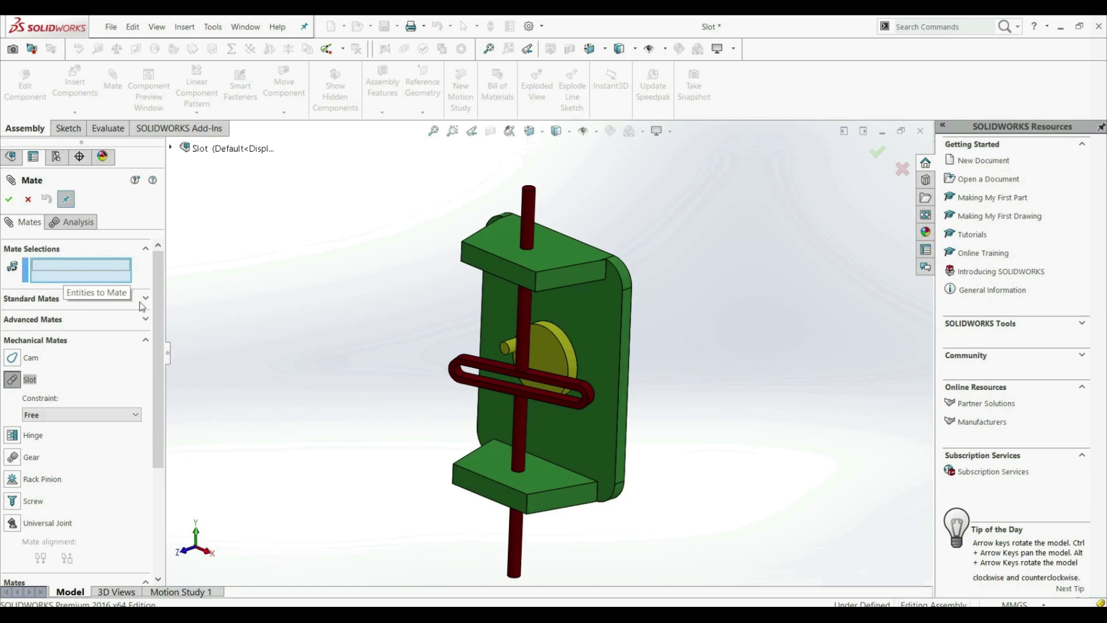
pyautogui.scroll(-5, 576, 380)
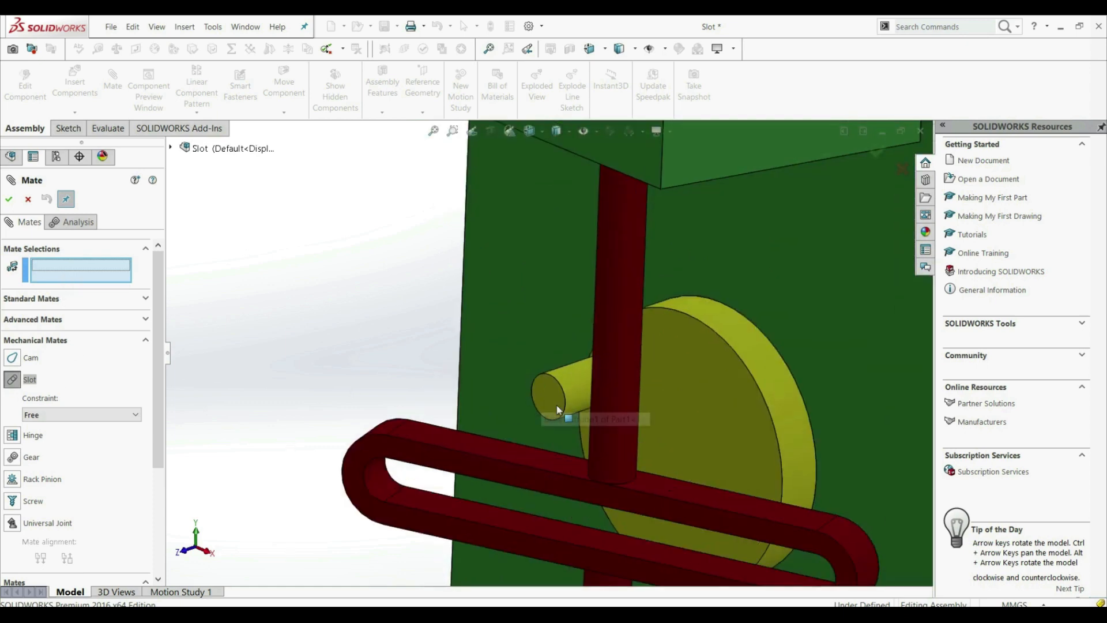
pyautogui.click(576, 379)
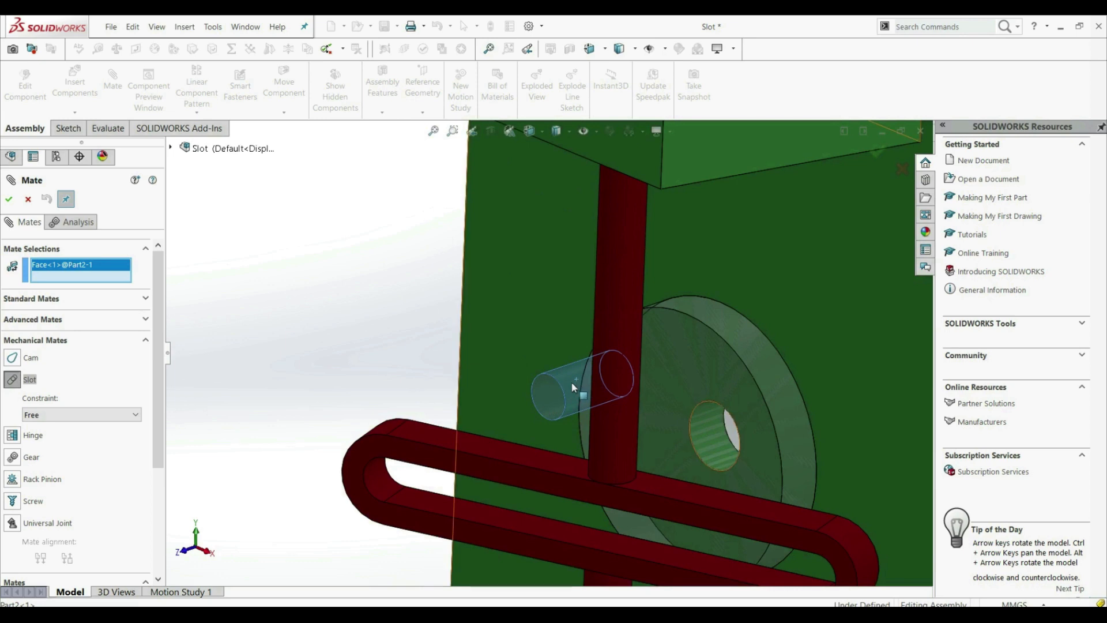
pyautogui.click(460, 509)
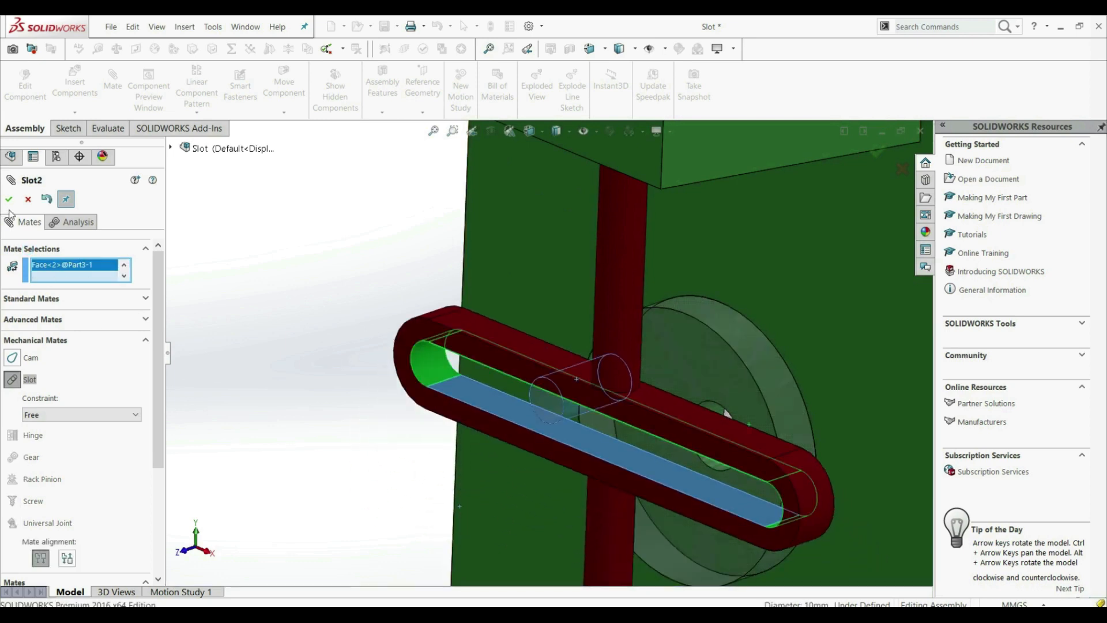
pyautogui.click(9, 199)
pyautogui.click(9, 199)
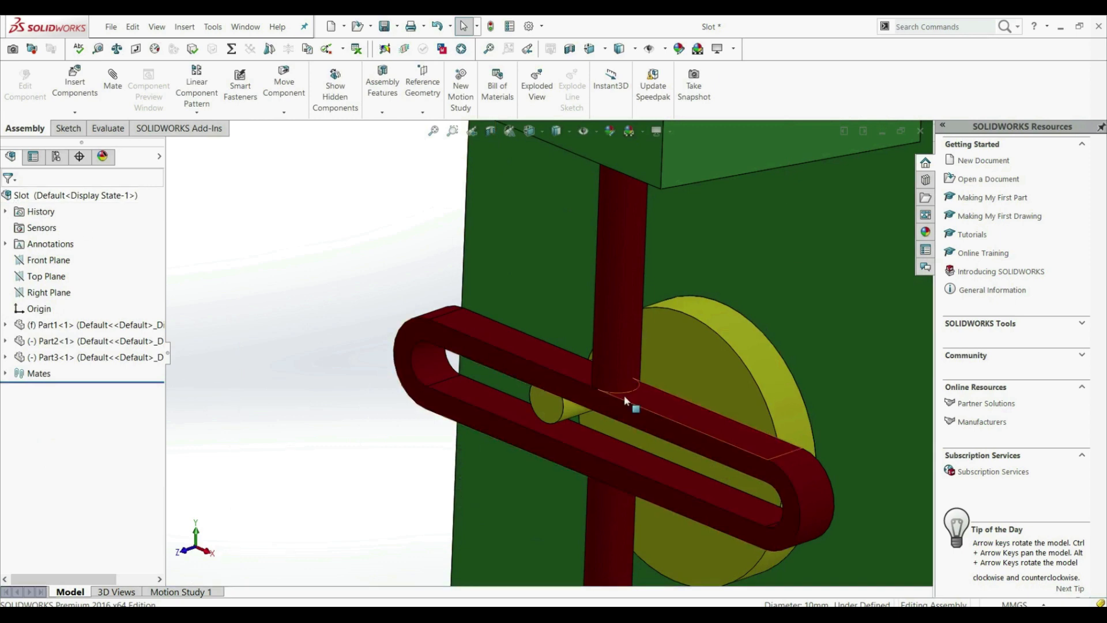
# Step: Turn the yellow disc and move the slotted rod to check how they drive each other through the free slot mate
pyautogui.scroll(5, 625, 398)
pyautogui.moveTo(701, 445); pyautogui.dragTo(714, 413, button='middle')
pyautogui.scroll(-1, 609, 356)
pyautogui.moveTo(608, 355); pyautogui.dragTo(574, 353)
pyautogui.moveTo(599, 375); pyautogui.dragTo(594, 407)
pyautogui.press('Escape')
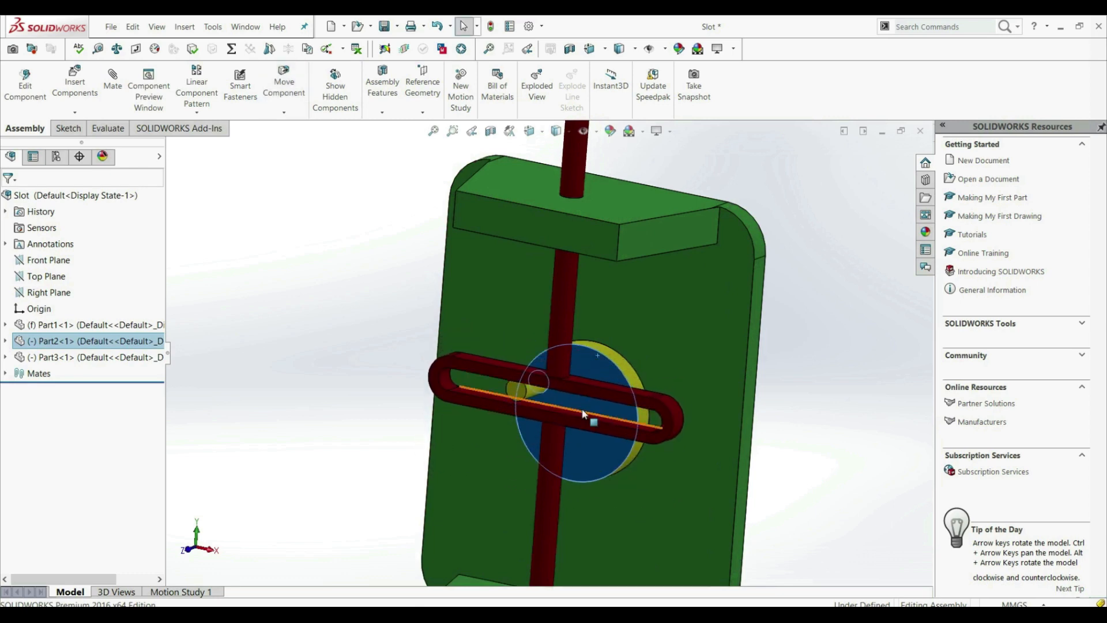
pyautogui.scroll(3, 581, 396)
pyautogui.moveTo(558, 431); pyautogui.dragTo(547, 377)
pyautogui.press('Escape')
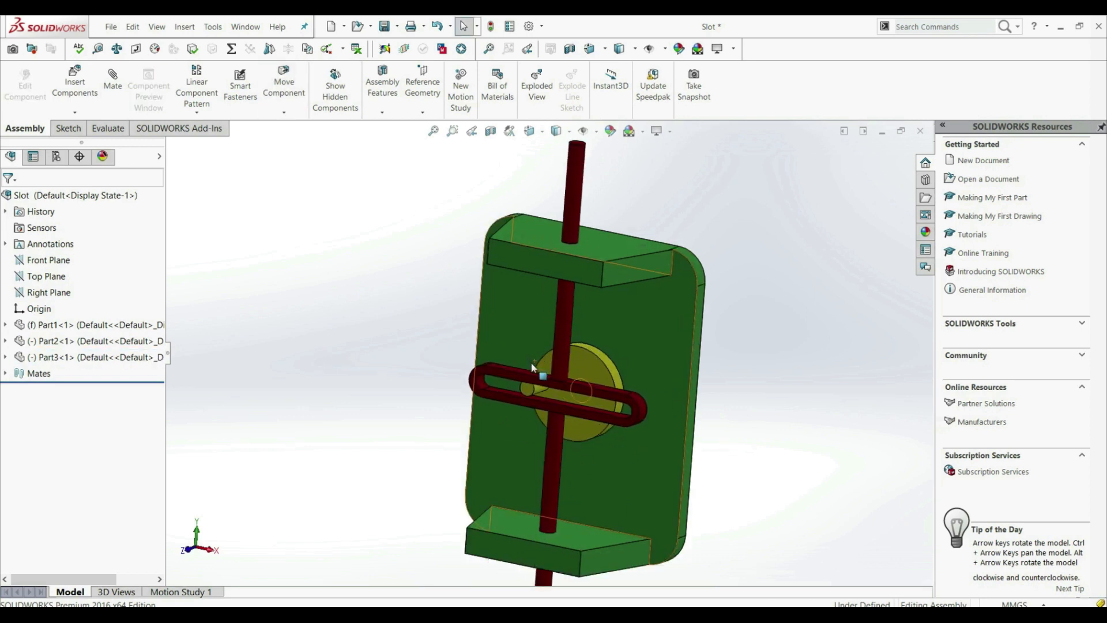
# Step: Edit the slot mate, try the opposite alignment and switch back, and set its constraint to Center in Slot
pyautogui.click(6, 373)
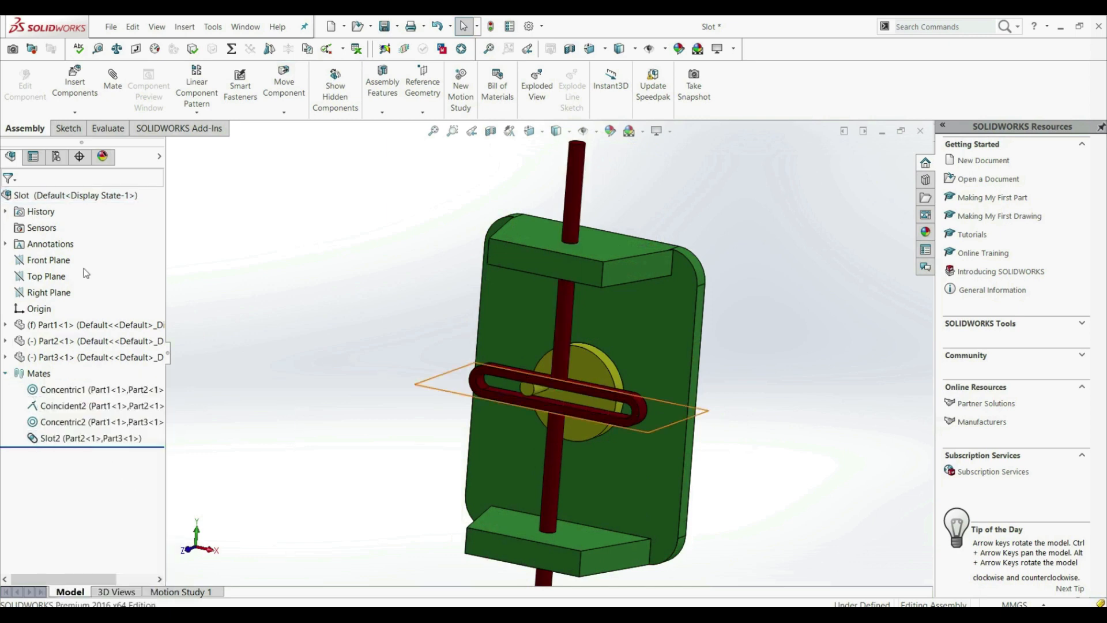
pyautogui.rightClick(38, 440)
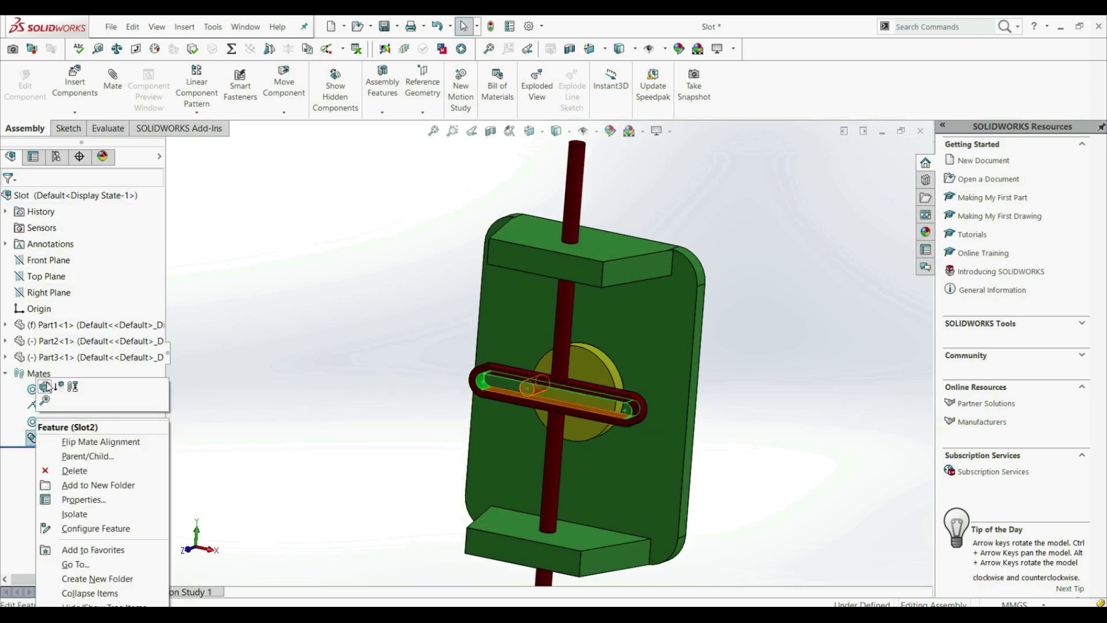
pyautogui.click(46, 386)
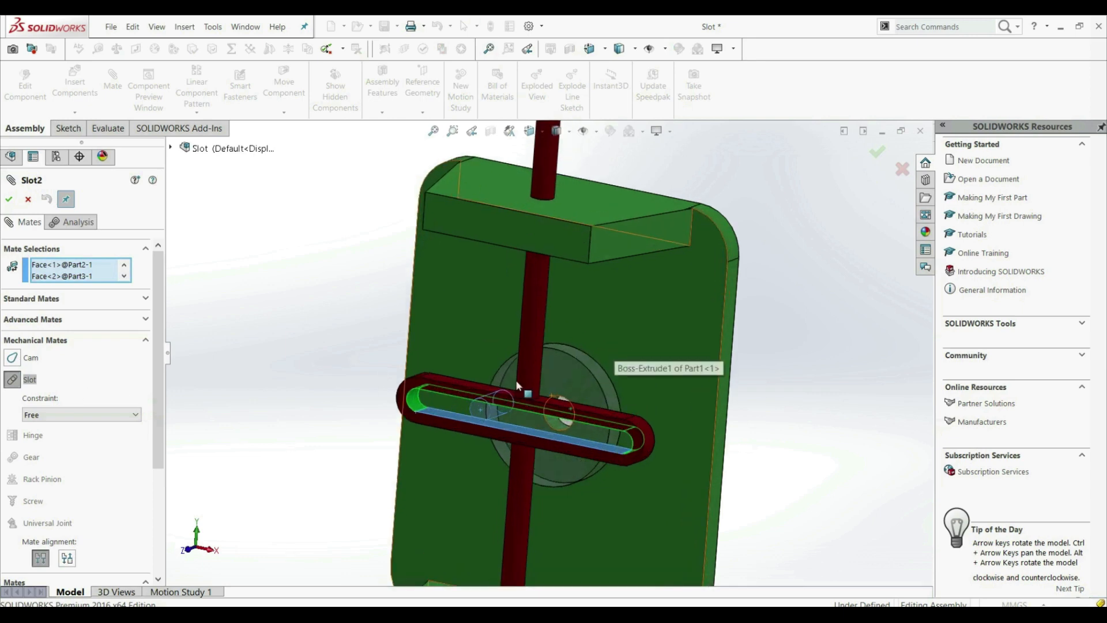
pyautogui.click(67, 558)
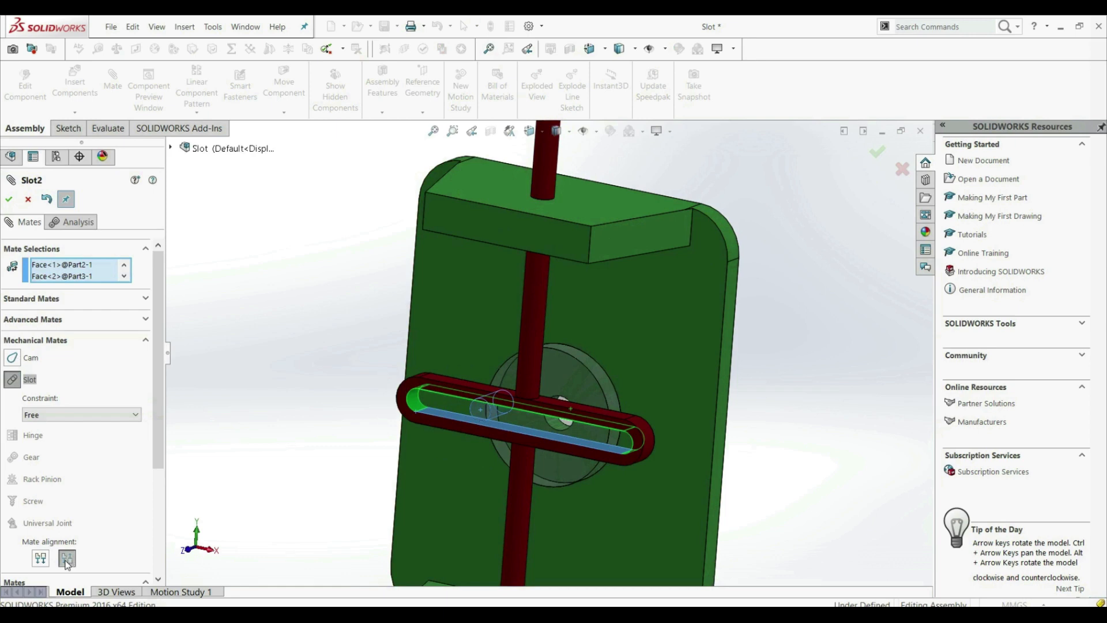
pyautogui.click(40, 558)
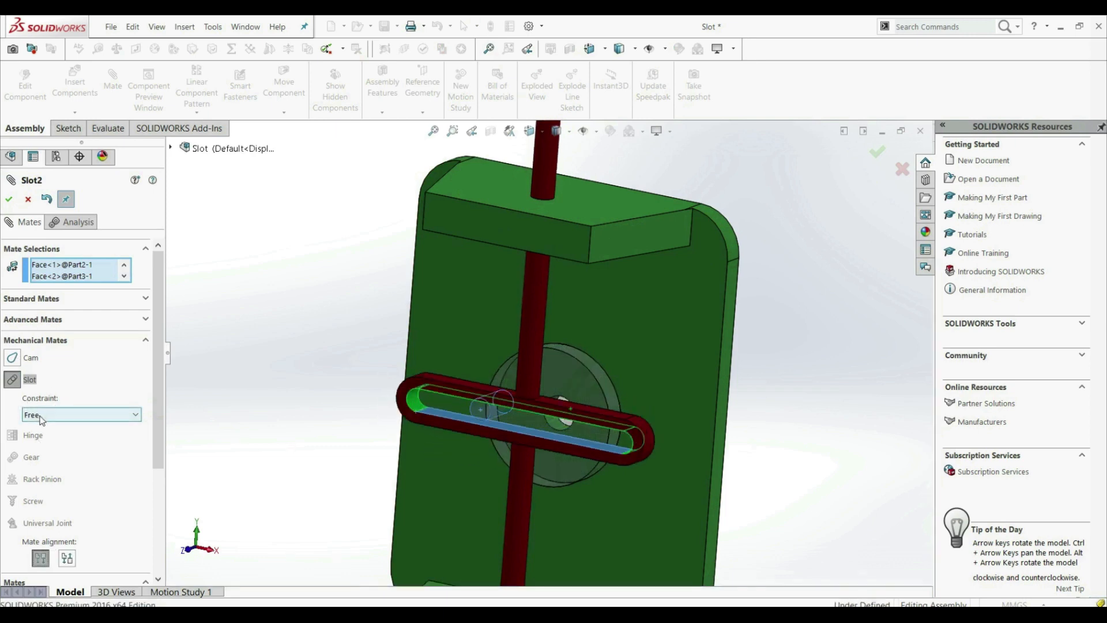
pyautogui.click(41, 416)
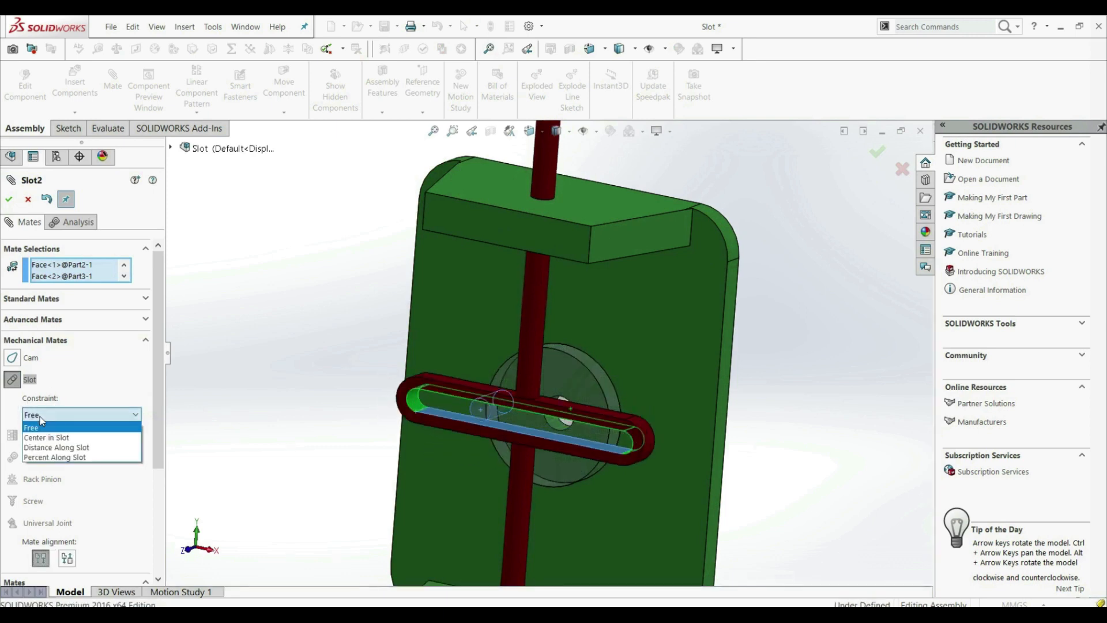
pyautogui.click(64, 437)
pyautogui.click(8, 202)
pyautogui.click(8, 201)
# Step: Try to rotate the yellow disc to check its freedom with the pin centred in the slot
pyautogui.moveTo(314, 355); pyautogui.dragTo(333, 337, button='middle')
pyautogui.scroll(-2, 577, 359)
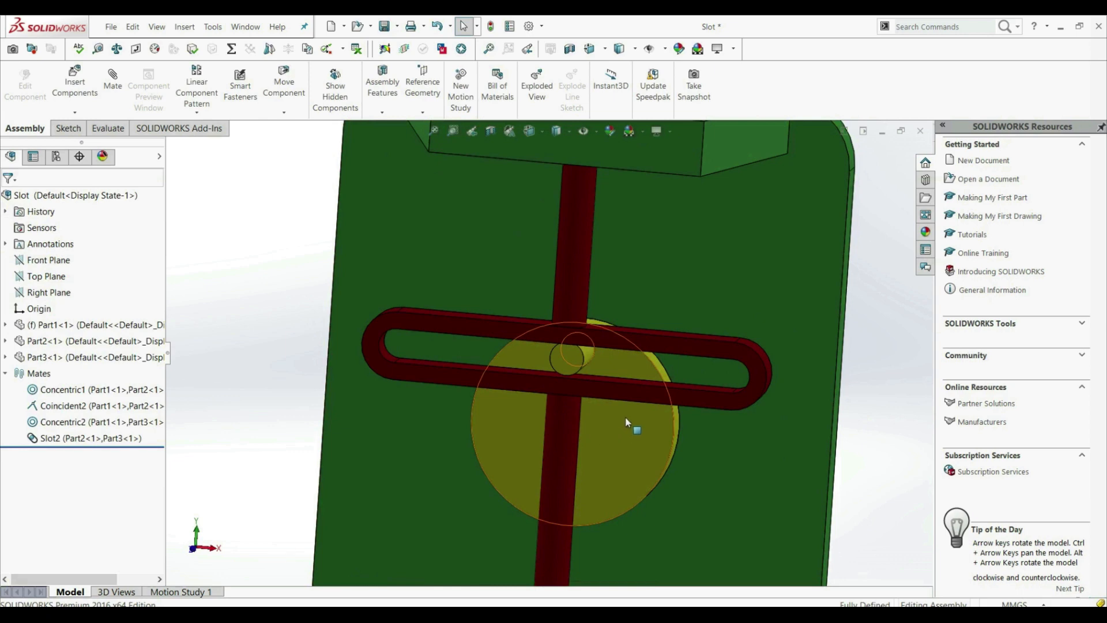
pyautogui.moveTo(595, 422); pyautogui.dragTo(654, 442)
pyautogui.scroll(3, 679, 425)
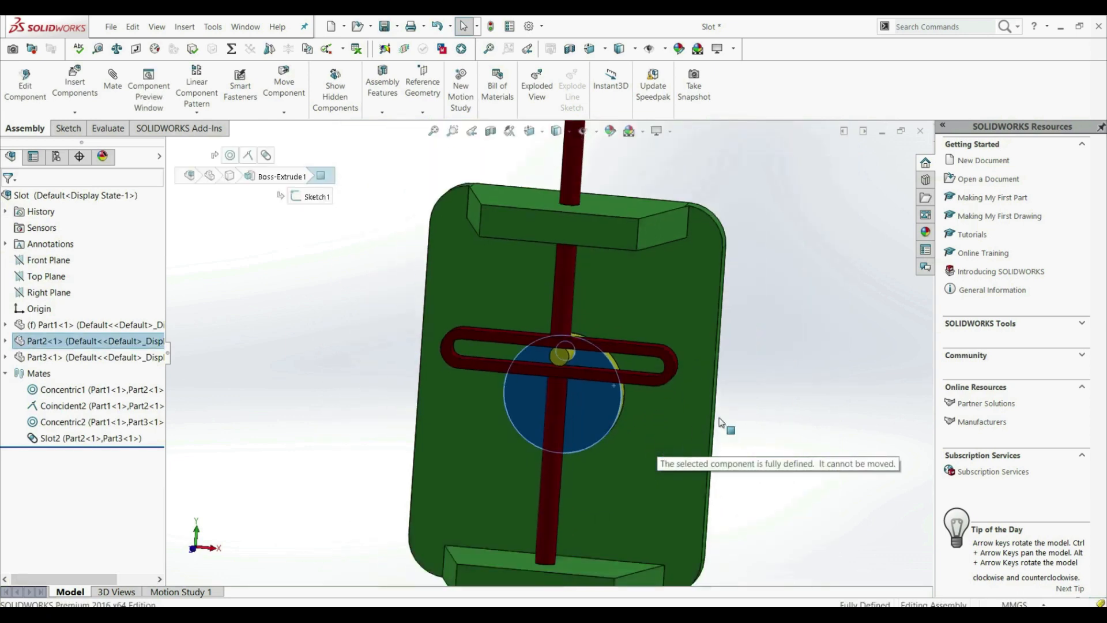
pyautogui.click(719, 422)
pyautogui.moveTo(719, 423); pyautogui.dragTo(815, 403, button='middle')
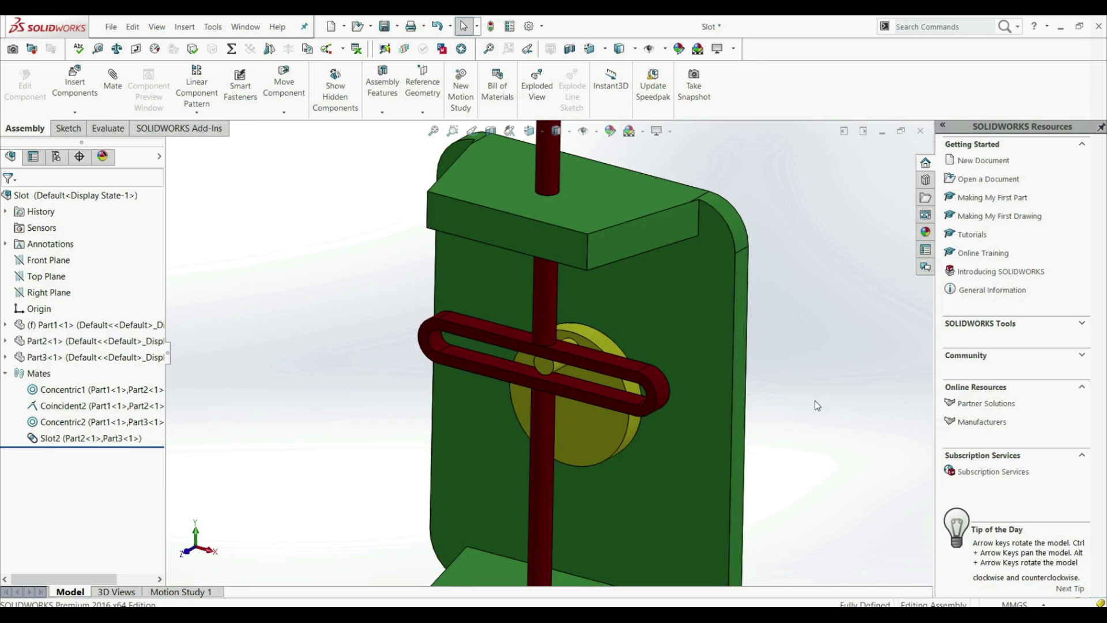
# Step: Edit the slot mate to use the Distance Along Slot constraint with a distance of 60 mm
pyautogui.click(57, 439)
pyautogui.rightClick(57, 442)
pyautogui.click(68, 390)
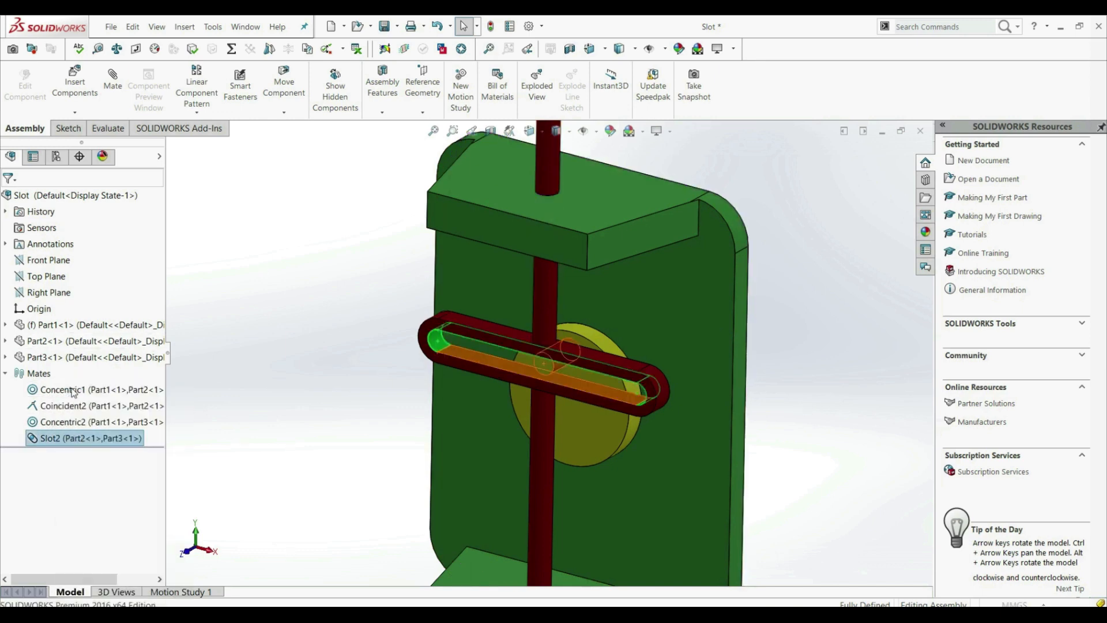
pyautogui.click(69, 415)
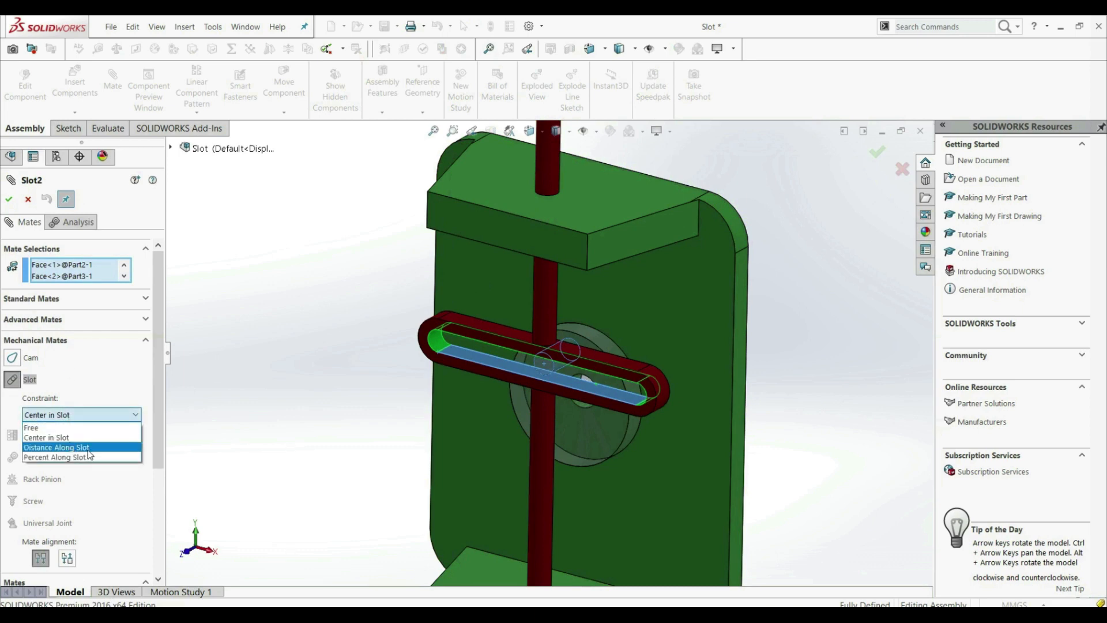
pyautogui.click(93, 448)
pyautogui.doubleClick(73, 433)
pyautogui.write('60.00mm')
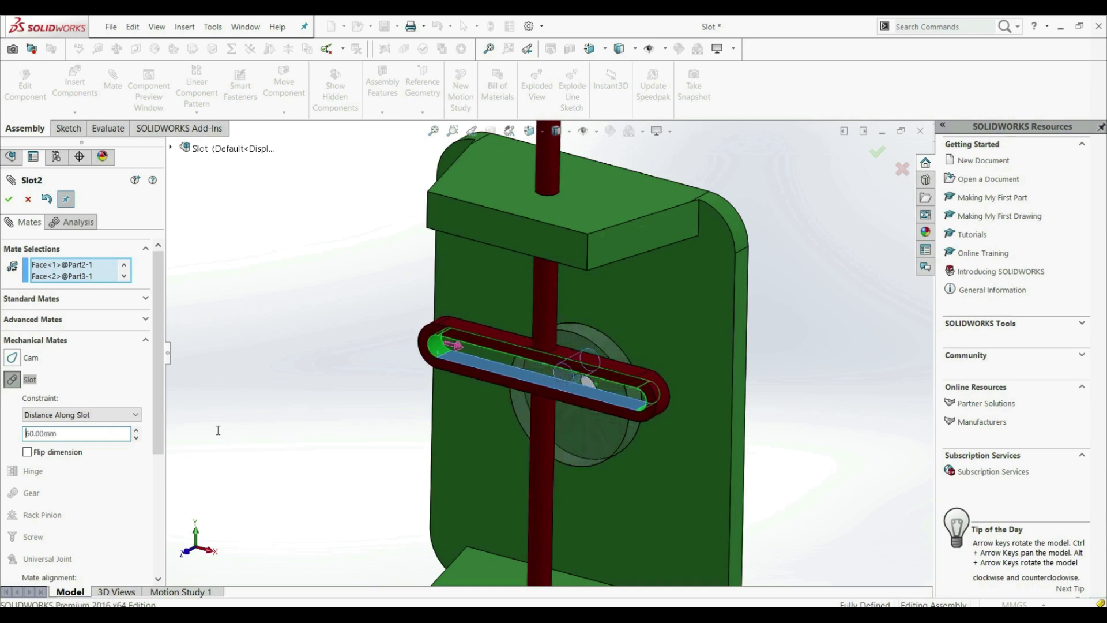
pyautogui.scroll(-2, 331, 417)
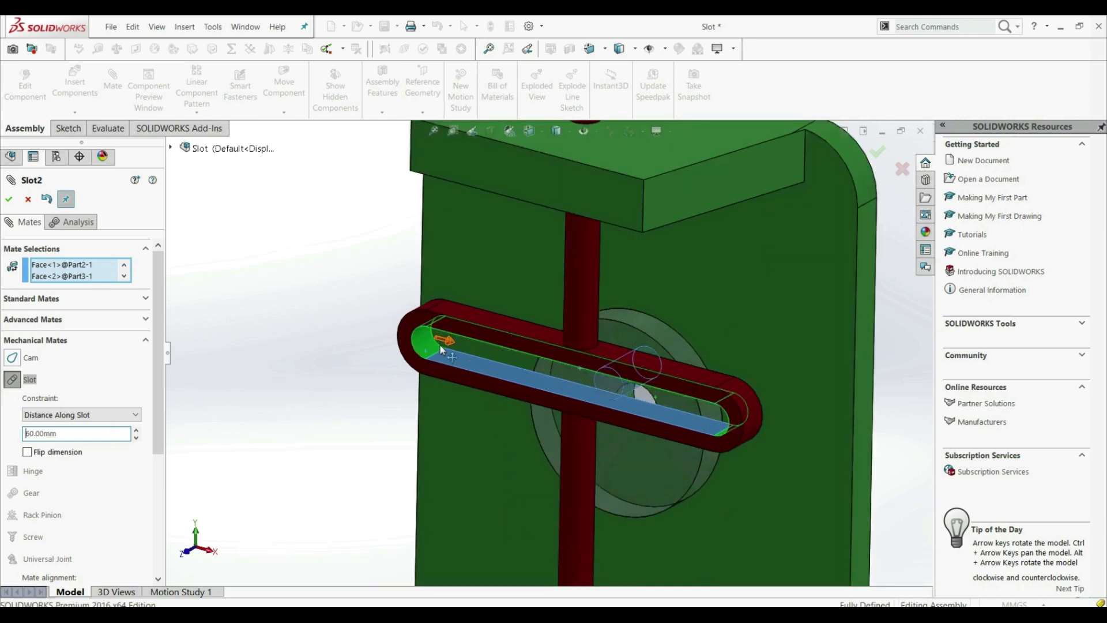
pyautogui.click(8, 199)
pyautogui.click(9, 199)
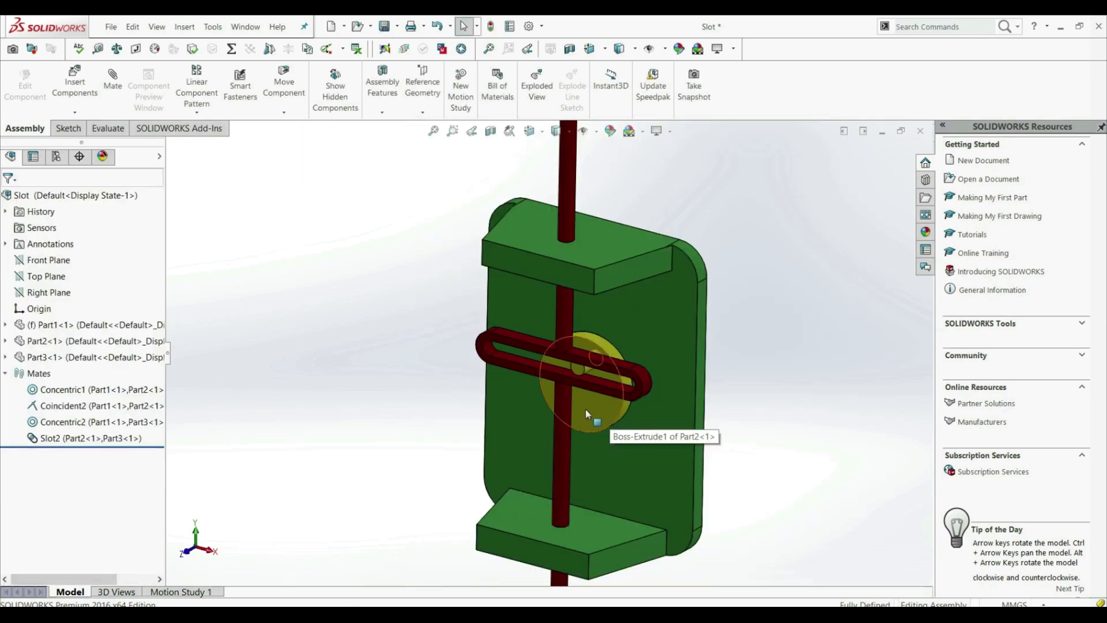
# Step: Try to rotate the yellow disc to check its freedom under the distance constraint
pyautogui.moveTo(596, 400); pyautogui.dragTo(602, 423)
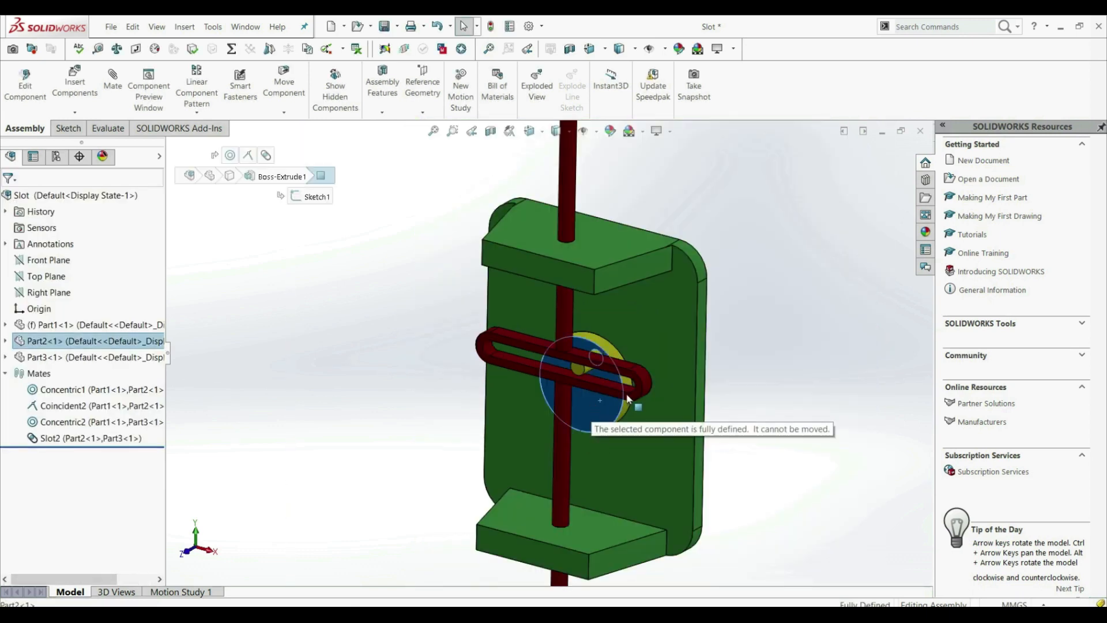
pyautogui.click(774, 308)
pyautogui.scroll(1, 673, 363)
pyautogui.scroll(-2, 672, 363)
# Step: Edit the slot mate to use the Percent Along Slot constraint with a value of 70%
pyautogui.rightClick(62, 442)
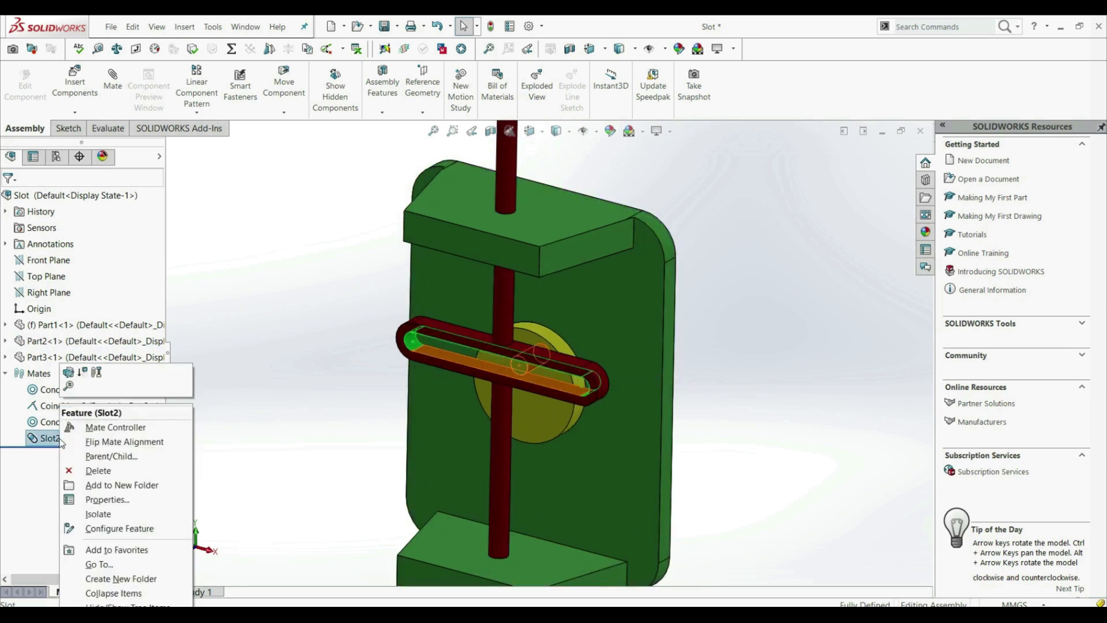
pyautogui.press('Escape')
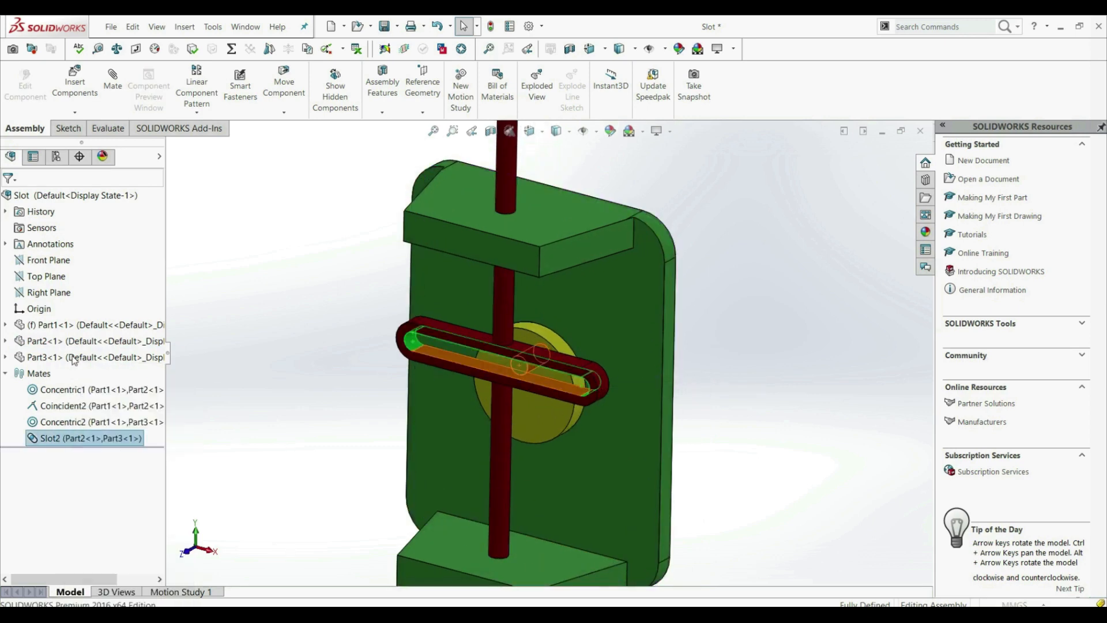
pyautogui.click(53, 417)
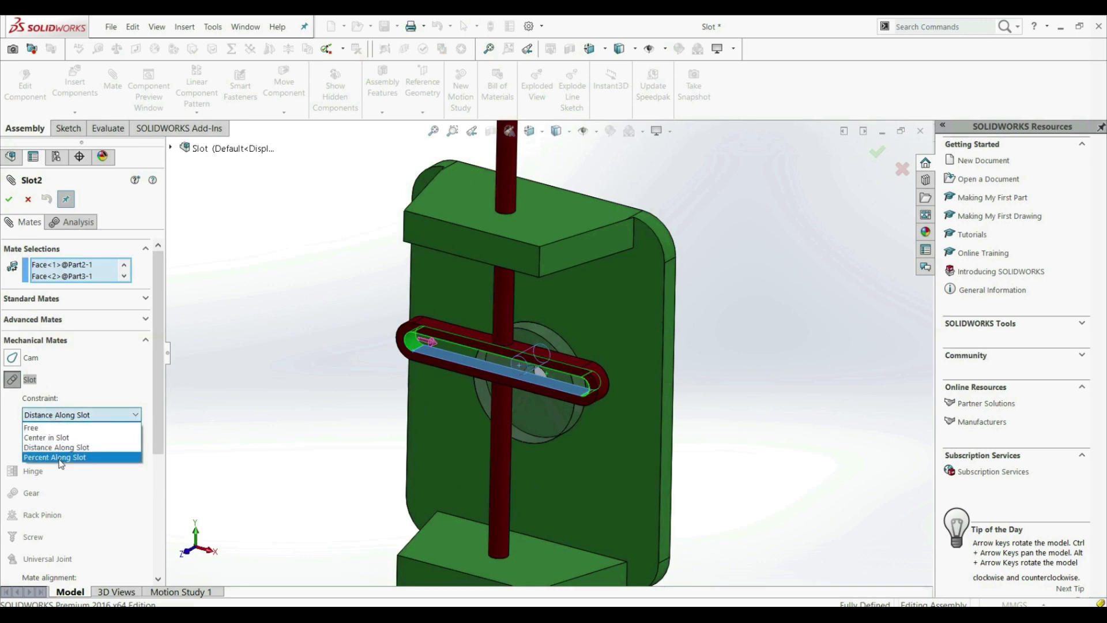
pyautogui.click(60, 457)
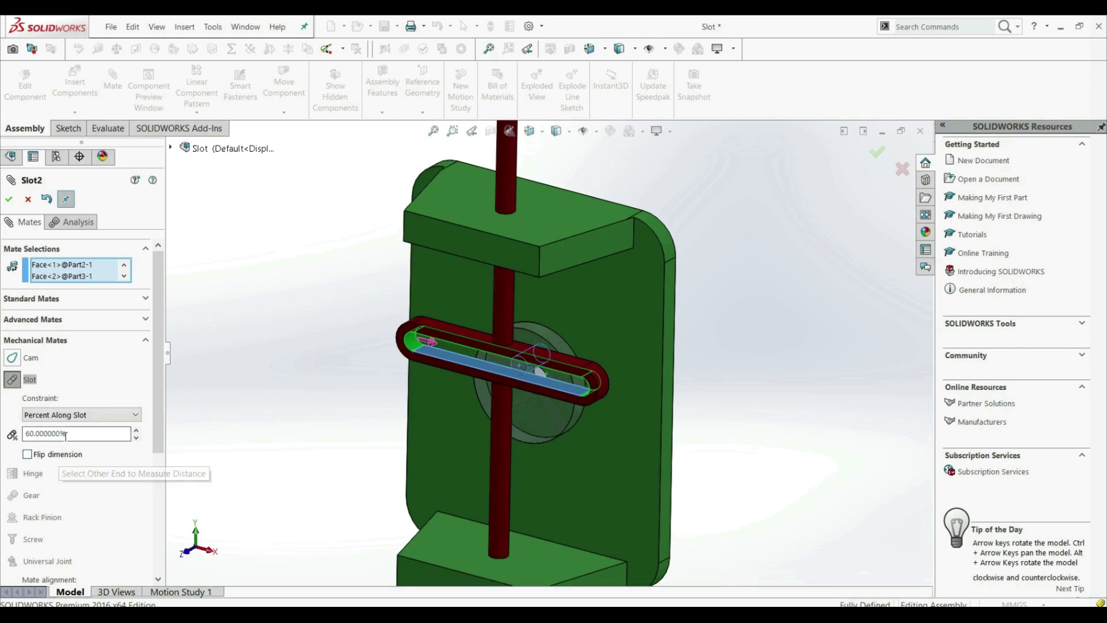
pyautogui.click(67, 433)
pyautogui.write('70')
pyautogui.press('Return')
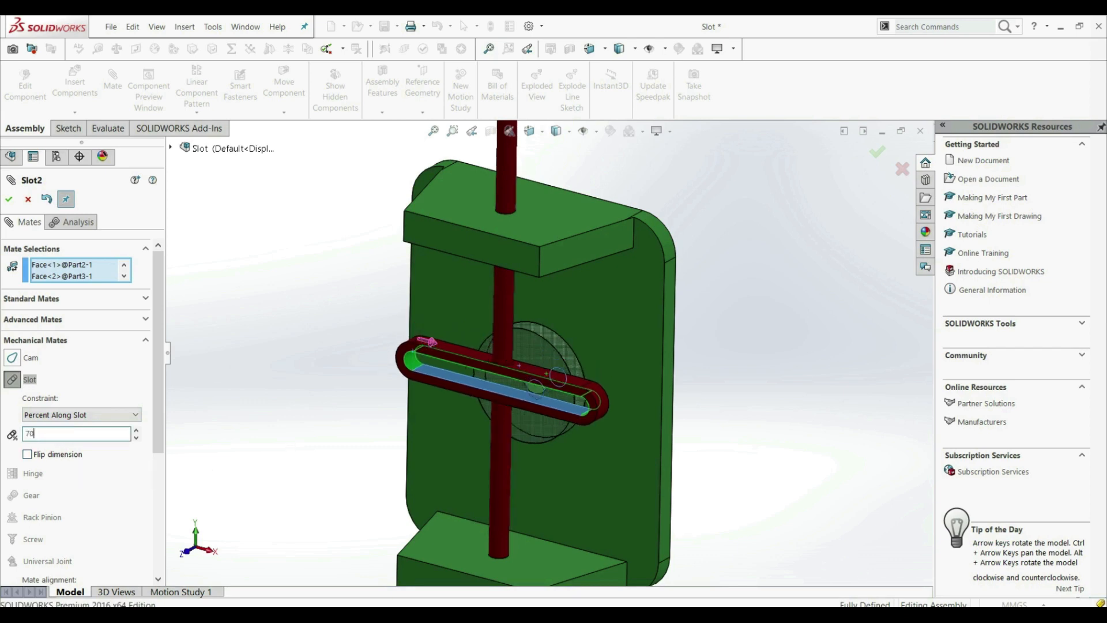
pyautogui.click(8, 199)
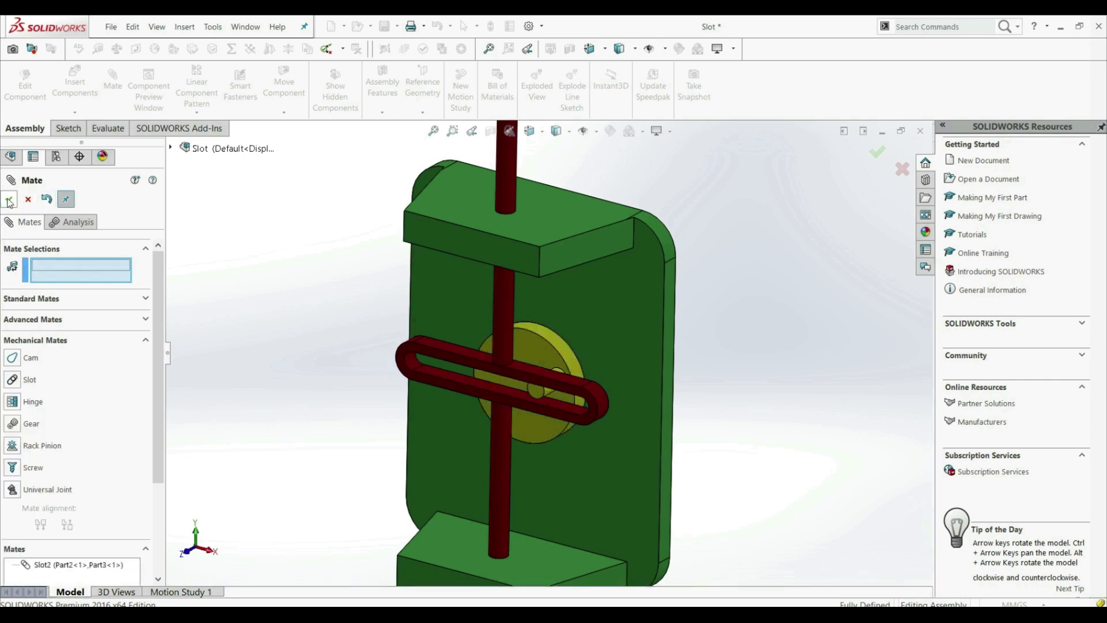
pyautogui.click(9, 199)
# Step: Check the disc, pin and slotted rod from several angles with the percent constraint applied
pyautogui.scroll(3, 507, 367)
pyautogui.scroll(2, 507, 367)
pyautogui.scroll(-3, 548, 381)
pyautogui.moveTo(574, 401); pyautogui.dragTo(583, 348, button='middle')
pyautogui.moveTo(551, 411); pyautogui.dragTo(666, 346)
pyautogui.moveTo(666, 346); pyautogui.dragTo(700, 353, button='middle')
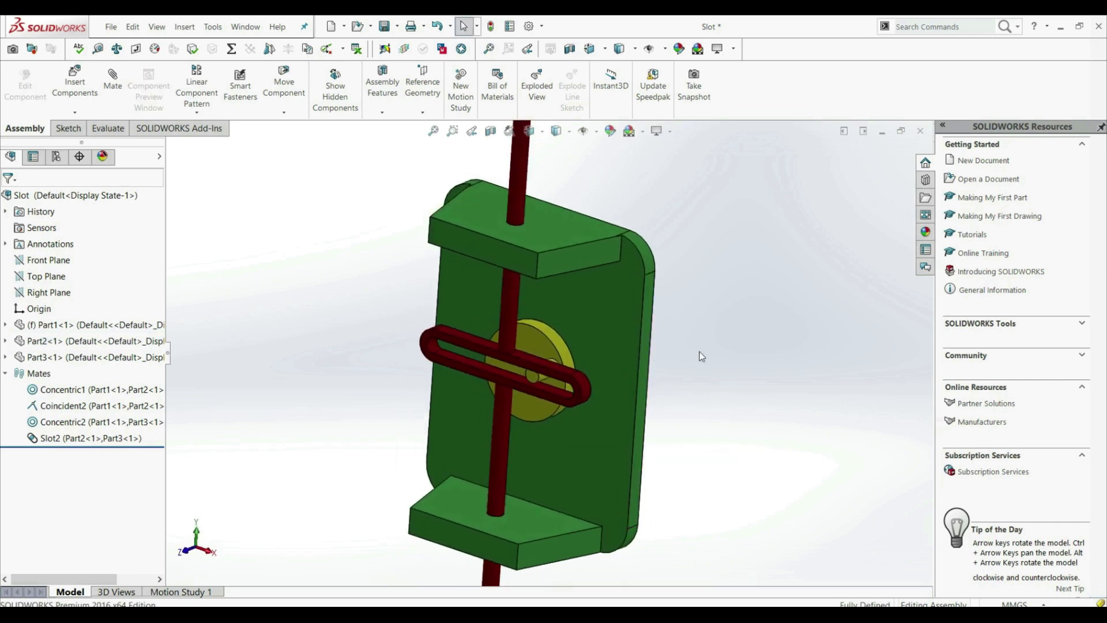
pyautogui.scroll(2, 688, 314)
pyautogui.scroll(-2, 642, 354)
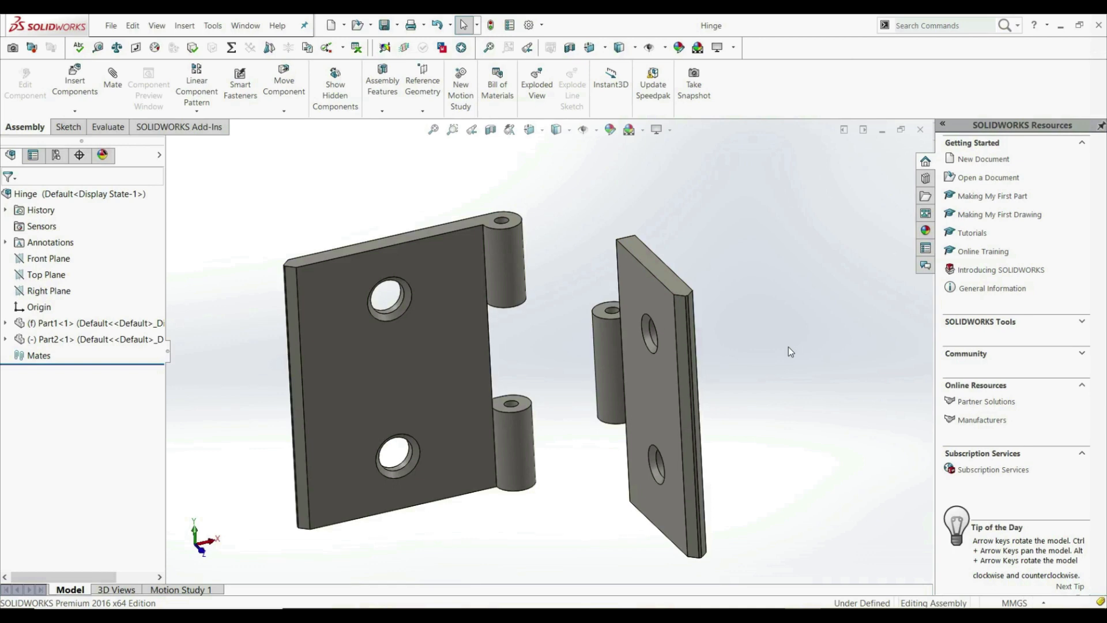
# Step: Examine the knuckle barrels and their end faces on both hinge leaves from above and below
pyautogui.moveTo(494, 375); pyautogui.dragTo(508, 340, button='middle')
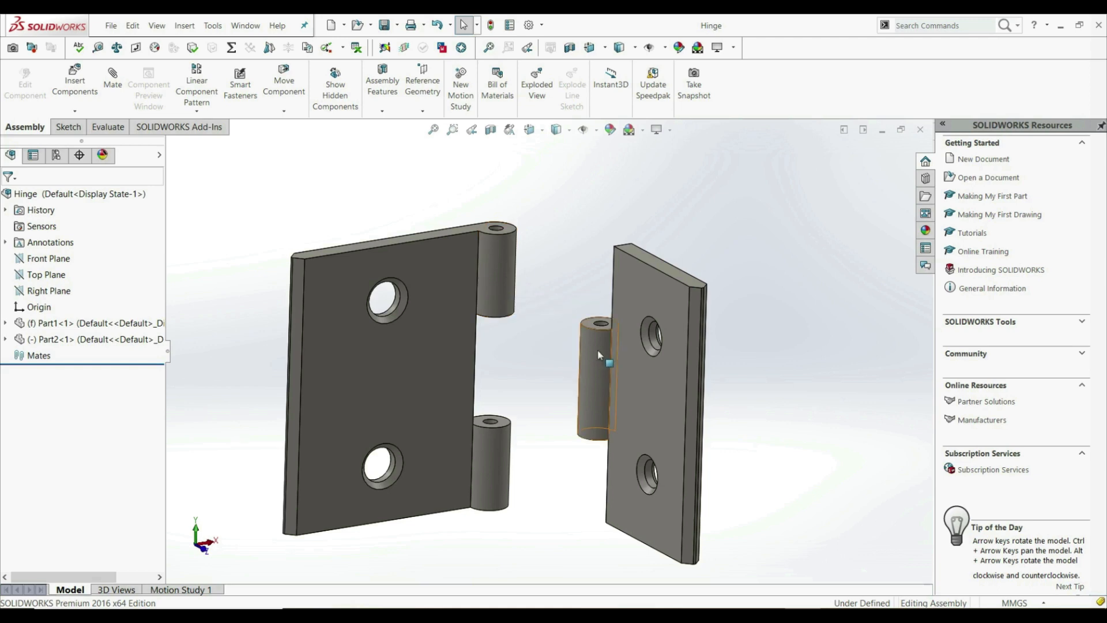
pyautogui.moveTo(583, 363); pyautogui.dragTo(538, 372, button='middle')
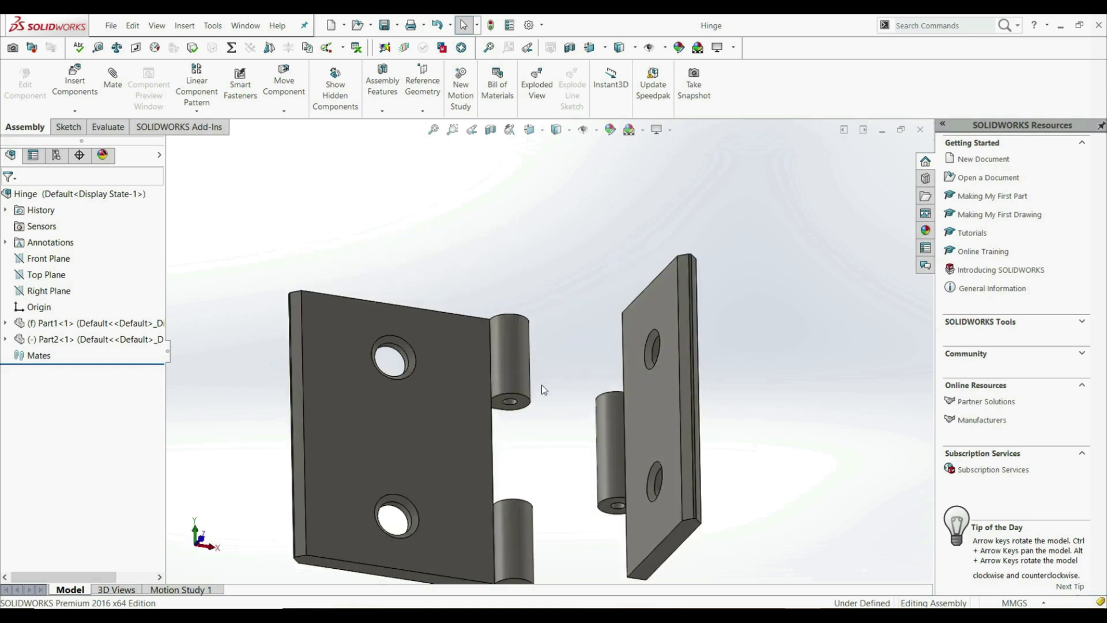
pyautogui.scroll(-3, 523, 419)
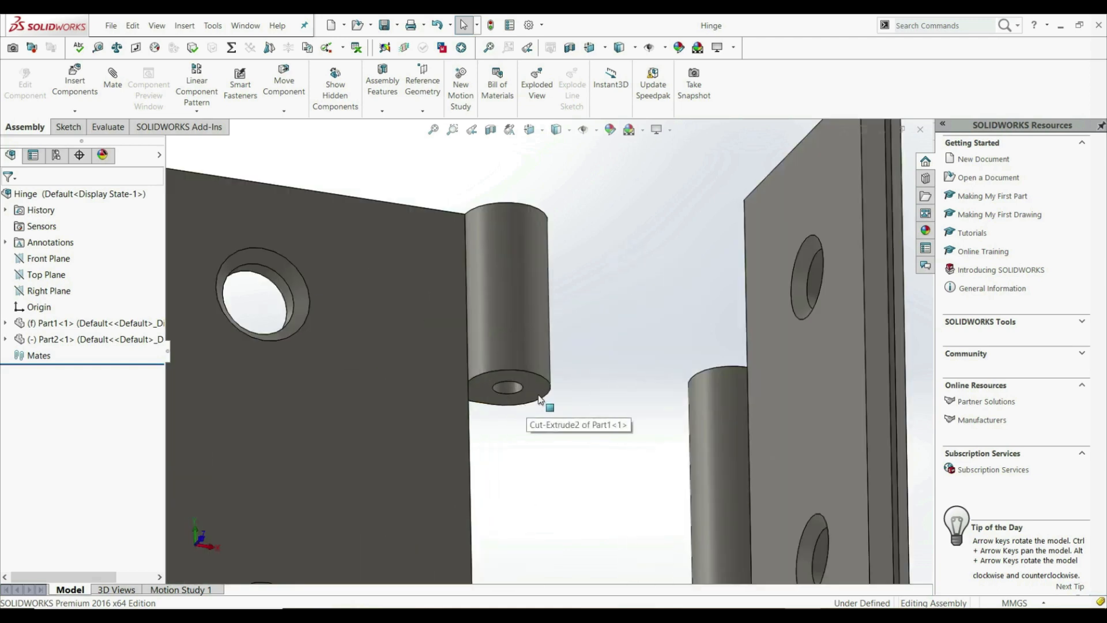
pyautogui.click(524, 398)
pyautogui.moveTo(525, 400); pyautogui.dragTo(586, 448, button='middle')
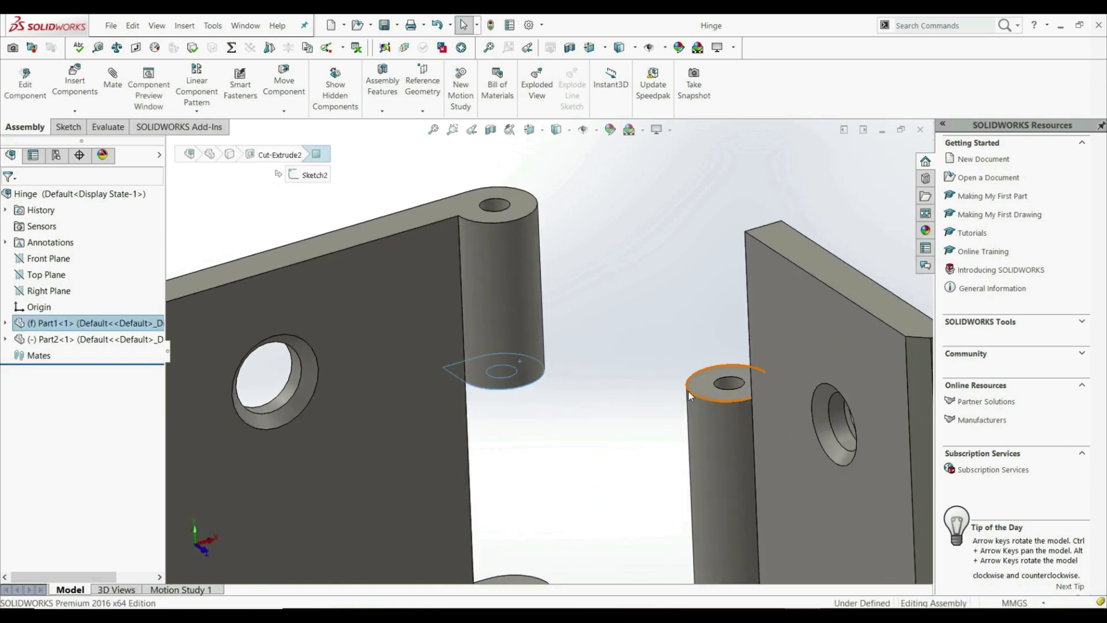
pyautogui.scroll(4, 605, 384)
pyautogui.moveTo(581, 380); pyautogui.dragTo(535, 427, button='middle')
pyautogui.click(535, 428)
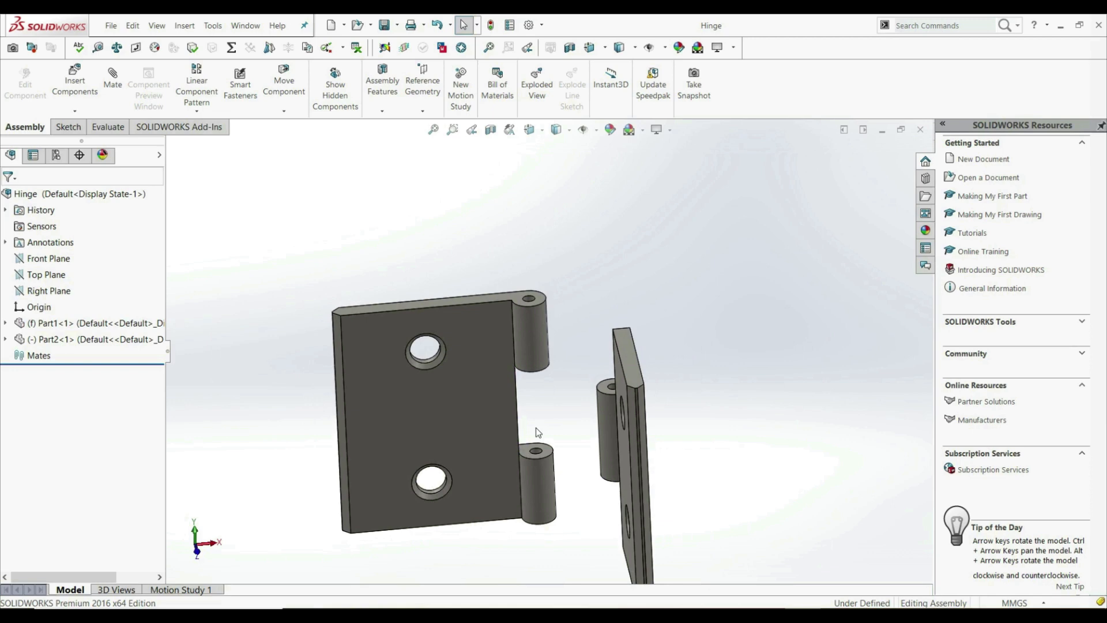
# Step: Move the loose hinge leaf close to the fixed leaf so that their knuckles nearly line up
pyautogui.moveTo(631, 417); pyautogui.dragTo(563, 400)
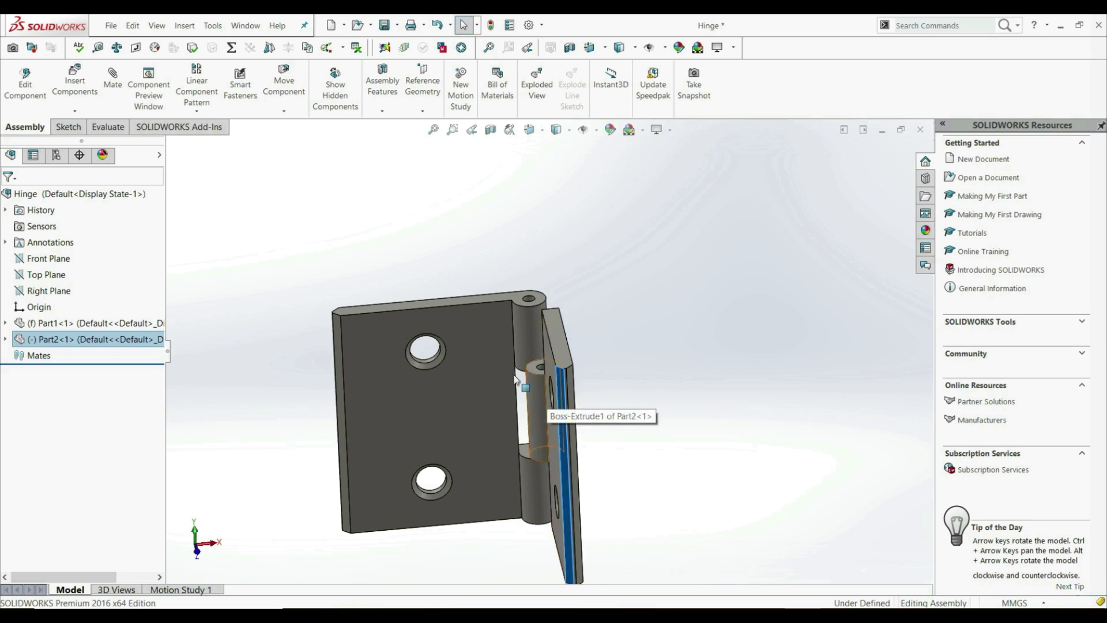
pyautogui.moveTo(517, 375); pyautogui.dragTo(468, 451, button='middle')
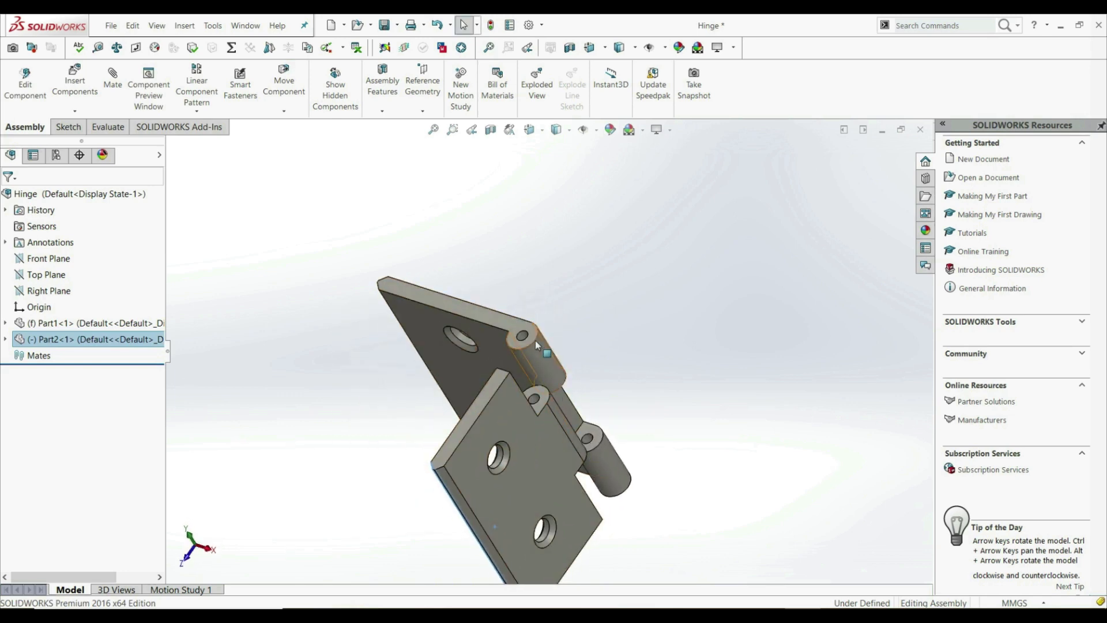
pyautogui.moveTo(622, 463); pyautogui.dragTo(600, 410, button='middle')
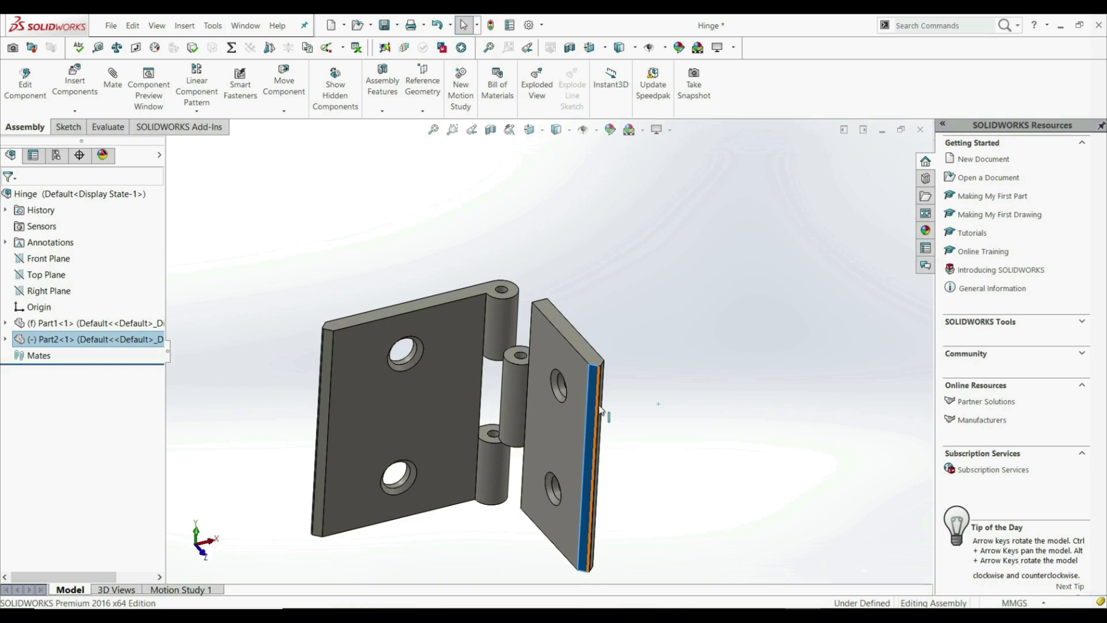
pyautogui.click(436, 229)
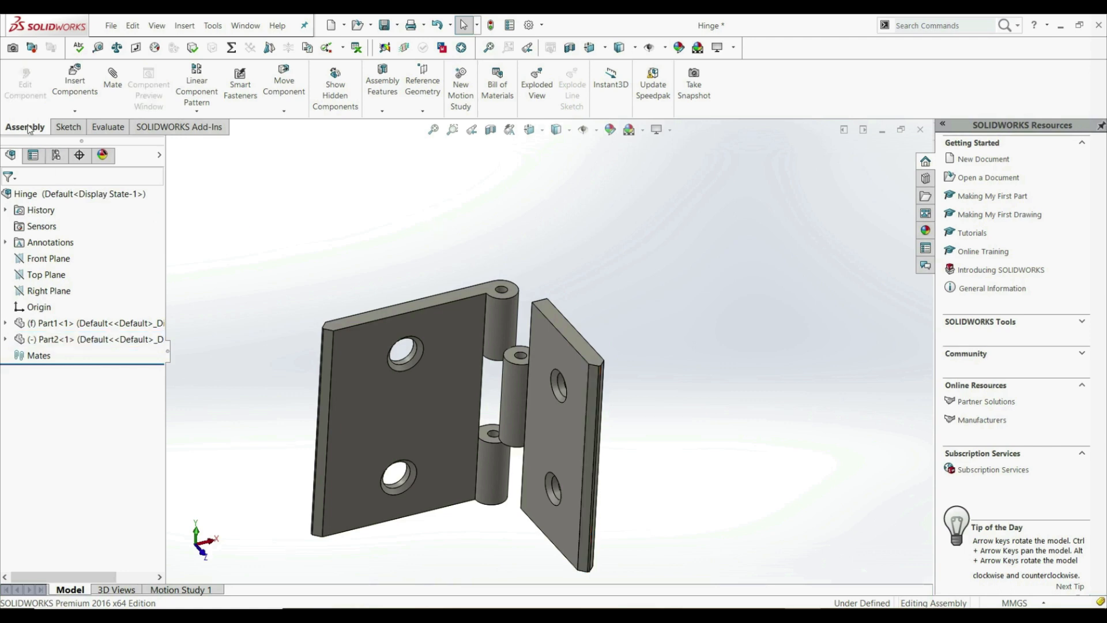
# Step: Start a mechanical Hinge mate with the cylindrical knuckle faces of both leaves as concentric selections
pyautogui.click(113, 81)
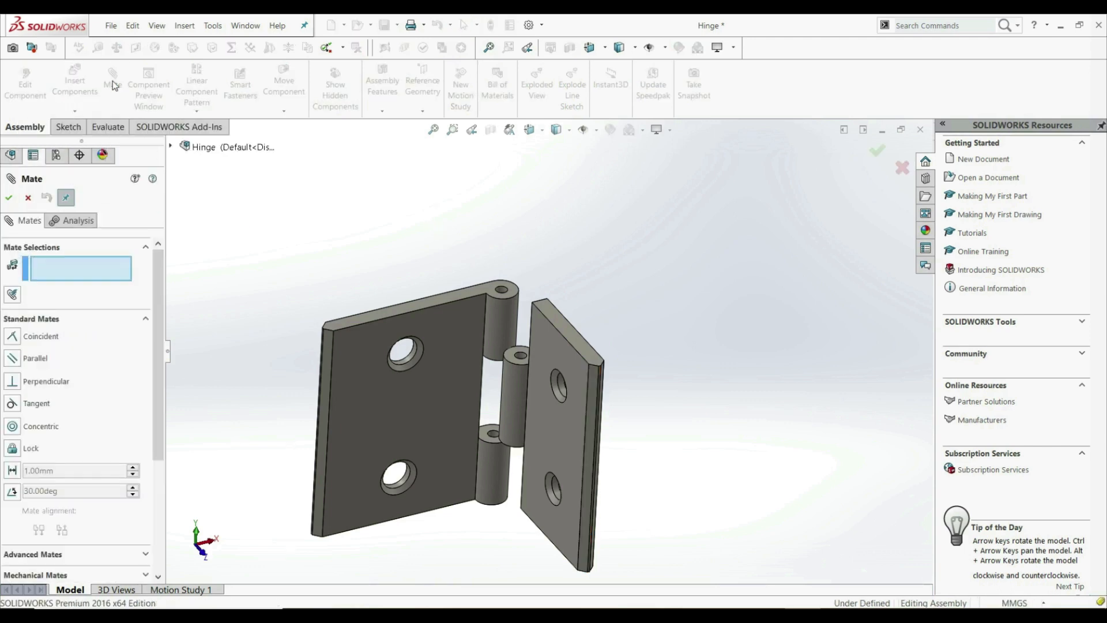
pyautogui.click(41, 575)
pyautogui.scroll(1, 34, 369)
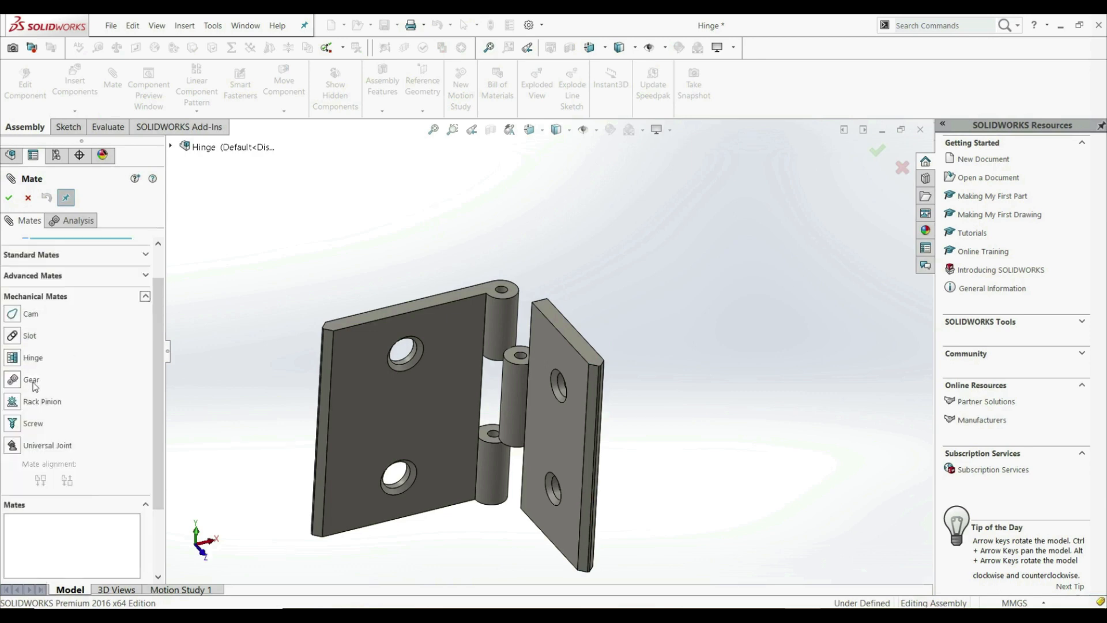
pyautogui.click(13, 358)
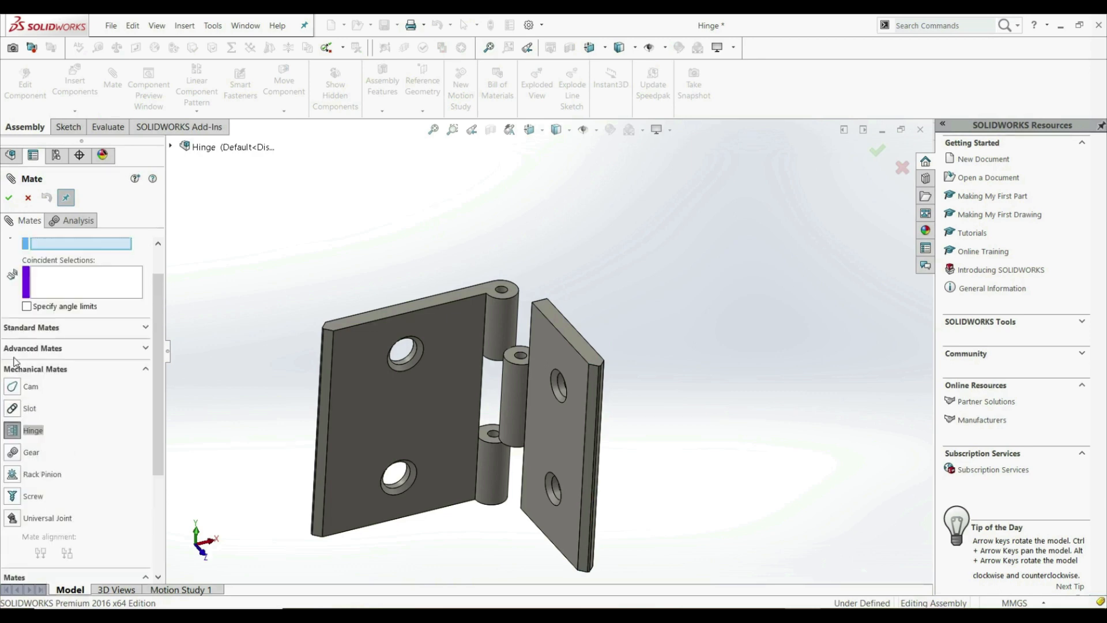
pyautogui.scroll(1, 78, 360)
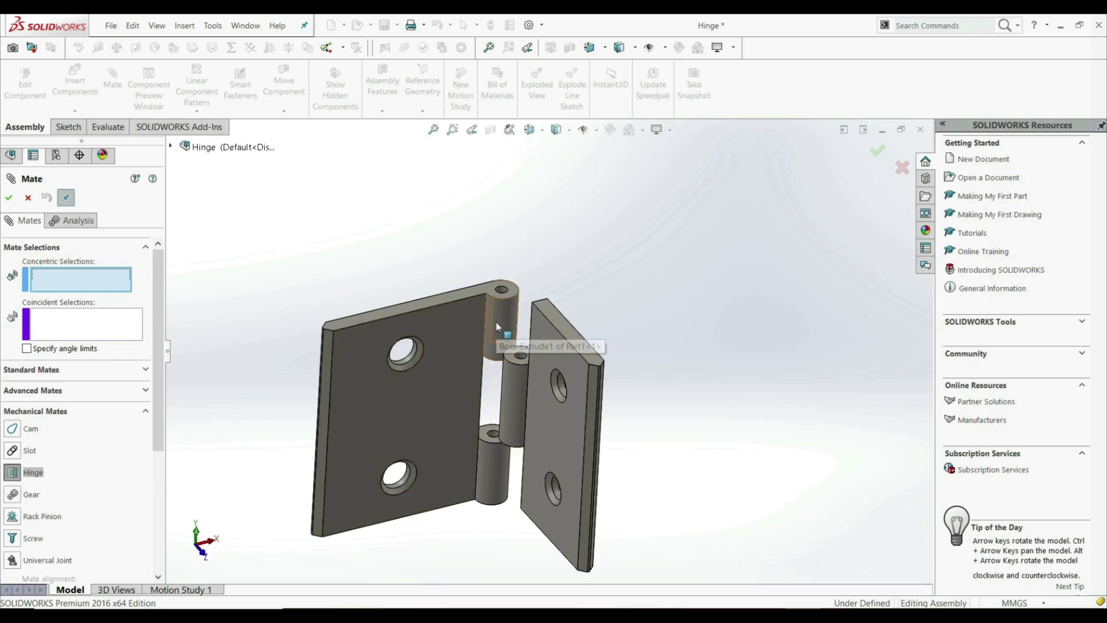
pyautogui.click(500, 474)
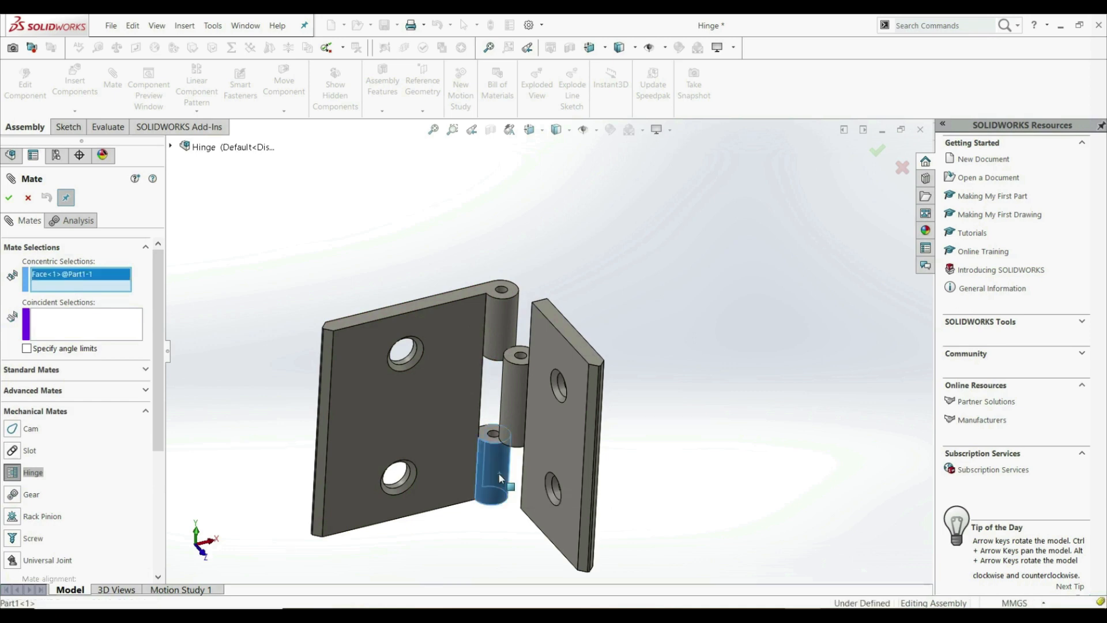
pyautogui.click(511, 399)
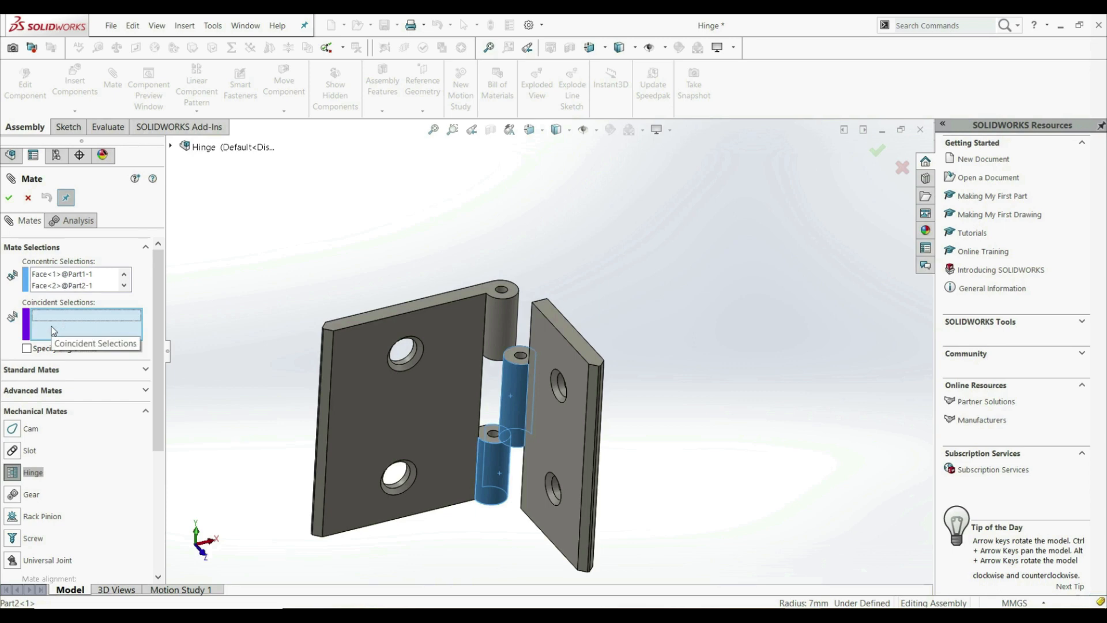
# Step: Add the fixed leaf's upper knuckle underside and the loose leaf's knuckle top face as coincident selections and apply the hinge mate
pyautogui.moveTo(486, 373); pyautogui.dragTo(508, 422, button='middle')
pyautogui.scroll(-2, 508, 422)
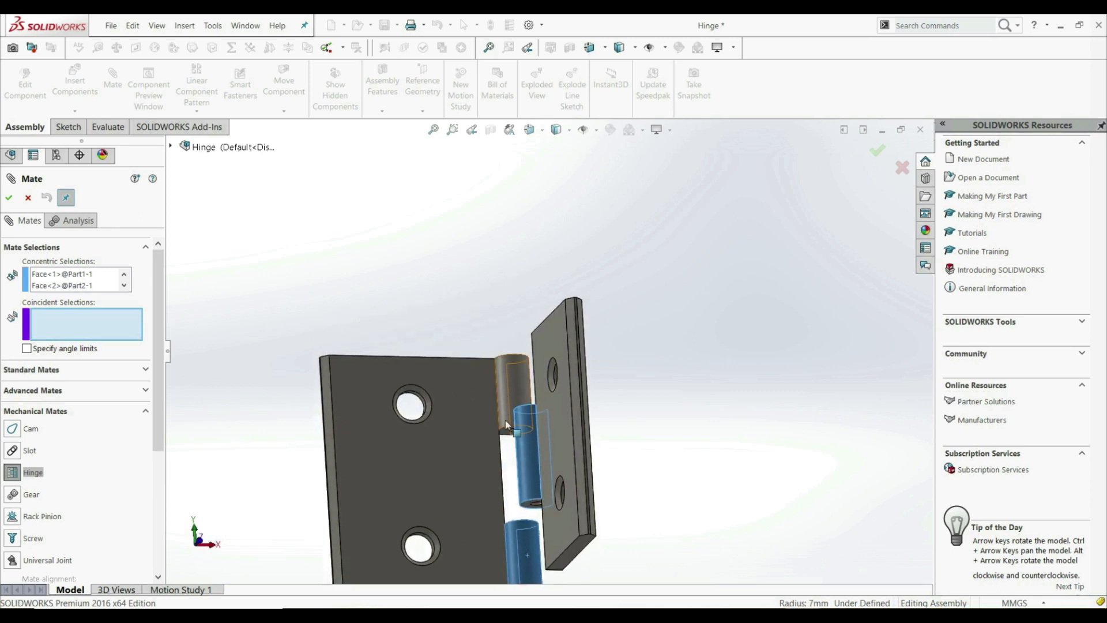
pyautogui.scroll(-1, 519, 431)
pyautogui.scroll(-1, 520, 432)
pyautogui.click(507, 396)
pyautogui.scroll(3, 507, 396)
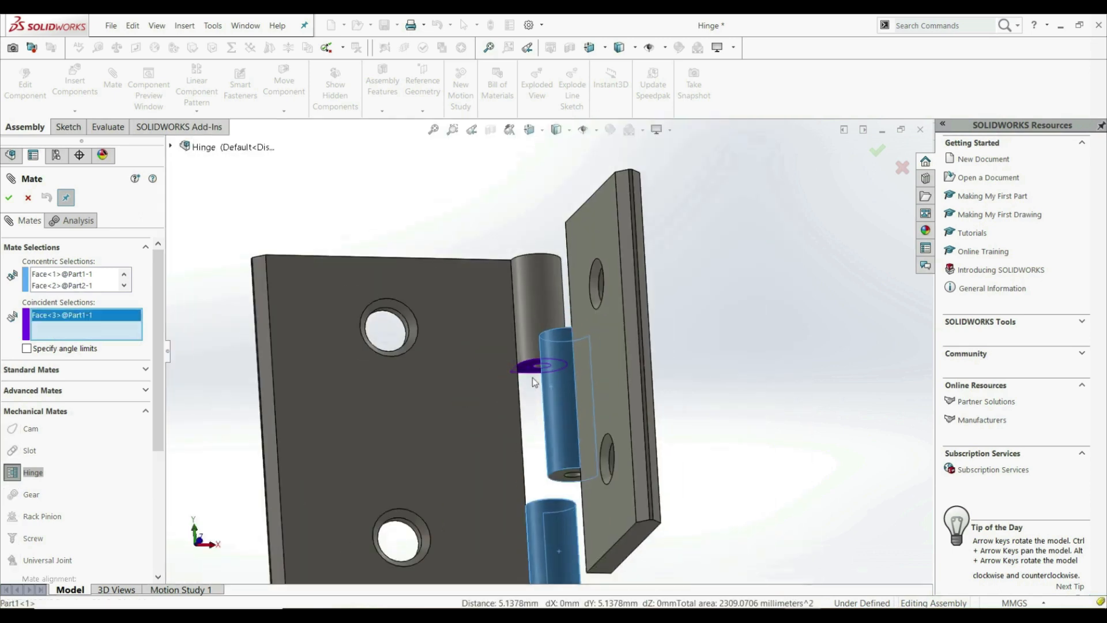
pyautogui.moveTo(549, 454); pyautogui.dragTo(560, 480, button='middle')
pyautogui.scroll(-2, 540, 253)
pyautogui.click(510, 248)
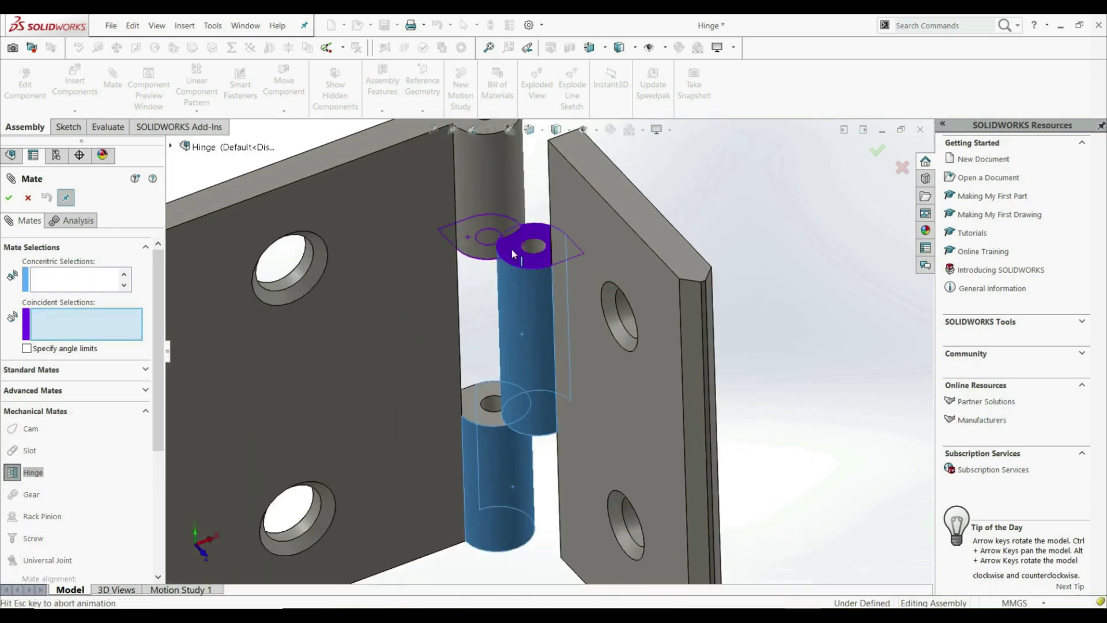
pyautogui.click(8, 198)
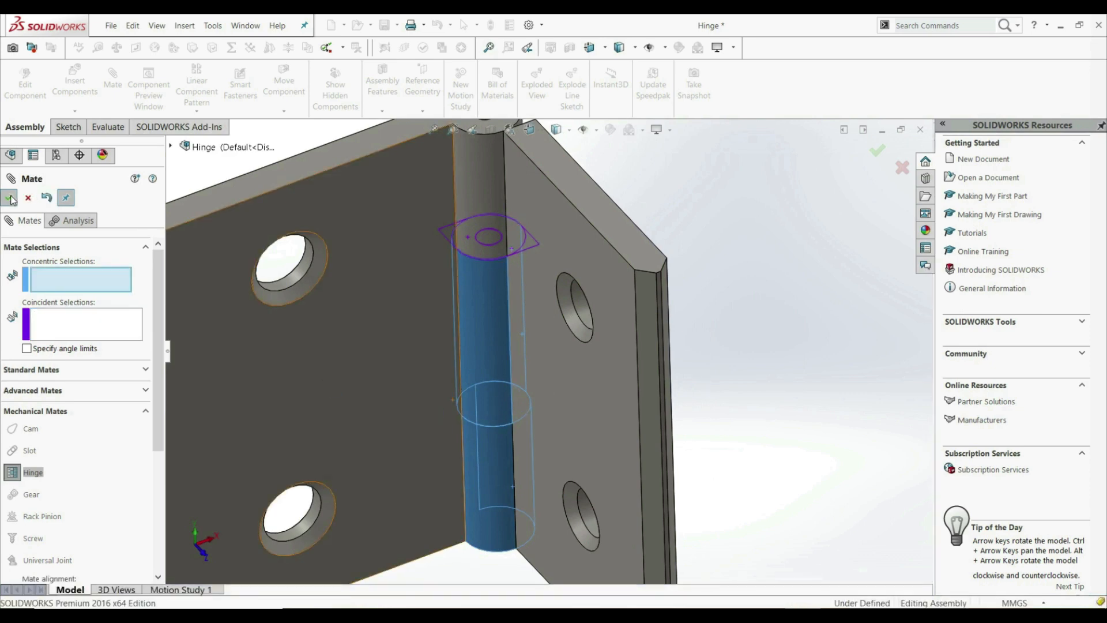
pyautogui.click(10, 199)
# Step: Swing the loose leaf about the knuckle axis to test the hinge mate's motion
pyautogui.scroll(4, 580, 361)
pyautogui.click(583, 379)
pyautogui.moveTo(607, 376); pyautogui.dragTo(645, 369)
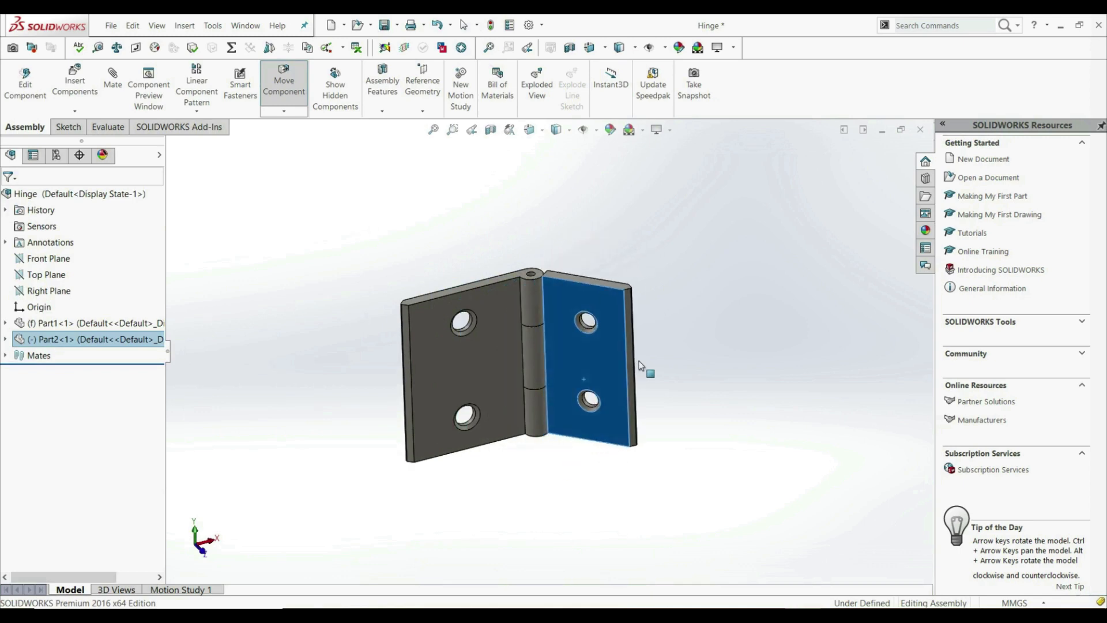
pyautogui.click(542, 503)
pyautogui.moveTo(541, 503); pyautogui.dragTo(490, 513, button='middle')
pyautogui.moveTo(589, 388); pyautogui.dragTo(576, 406, button='middle')
pyautogui.moveTo(576, 406); pyautogui.dragTo(684, 356)
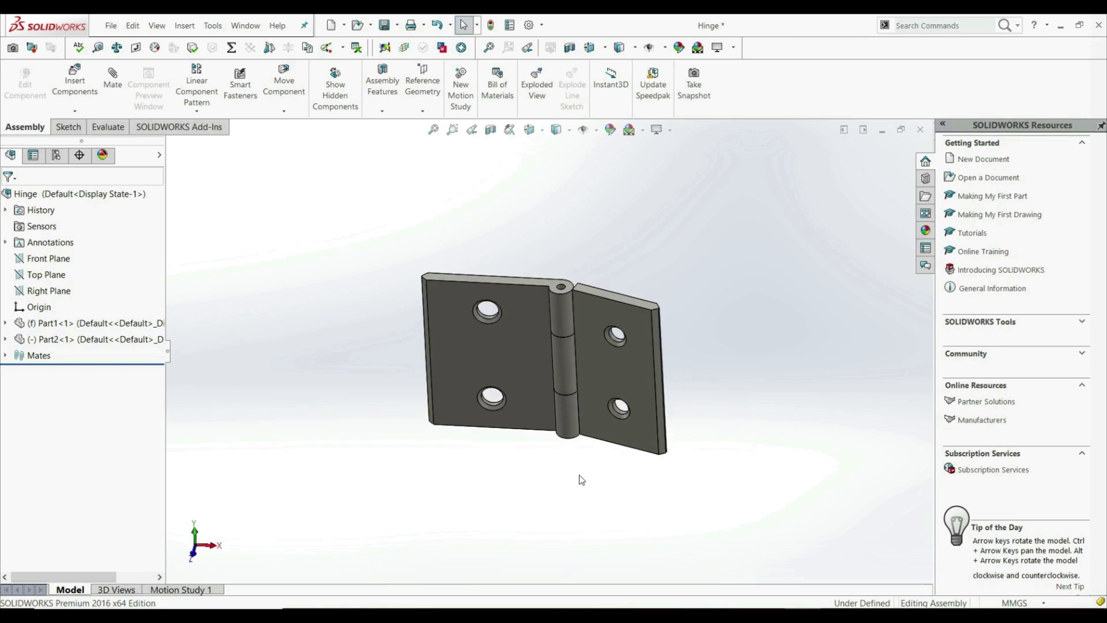
# Step: Edit the hinge mate to specify angle limits between the large flat faces of the two leaves
pyautogui.click(5, 356)
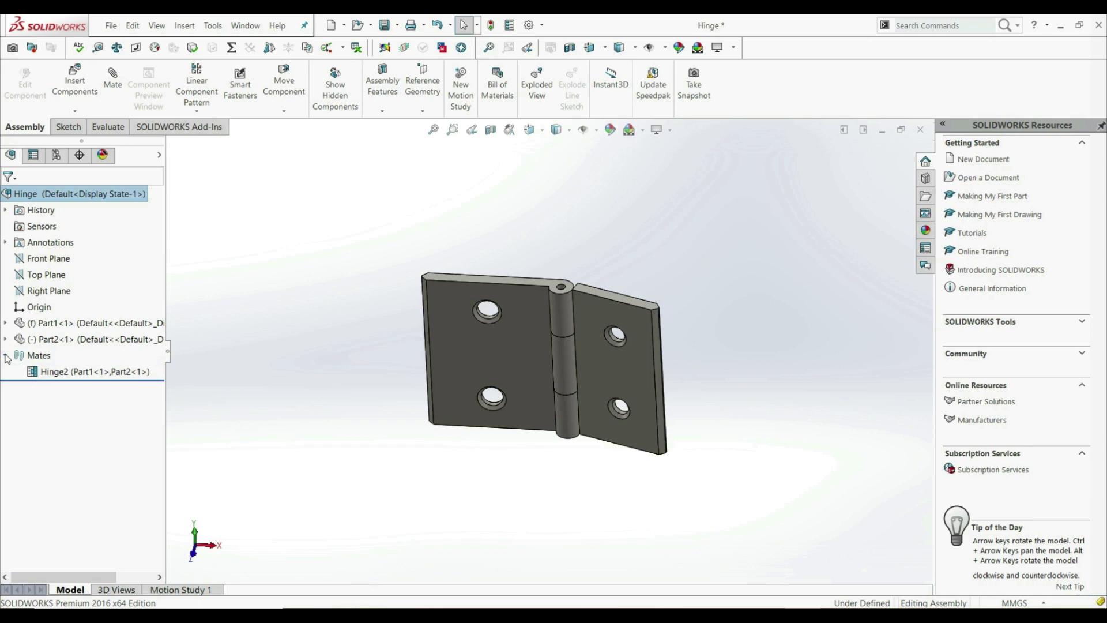
pyautogui.rightClick(43, 372)
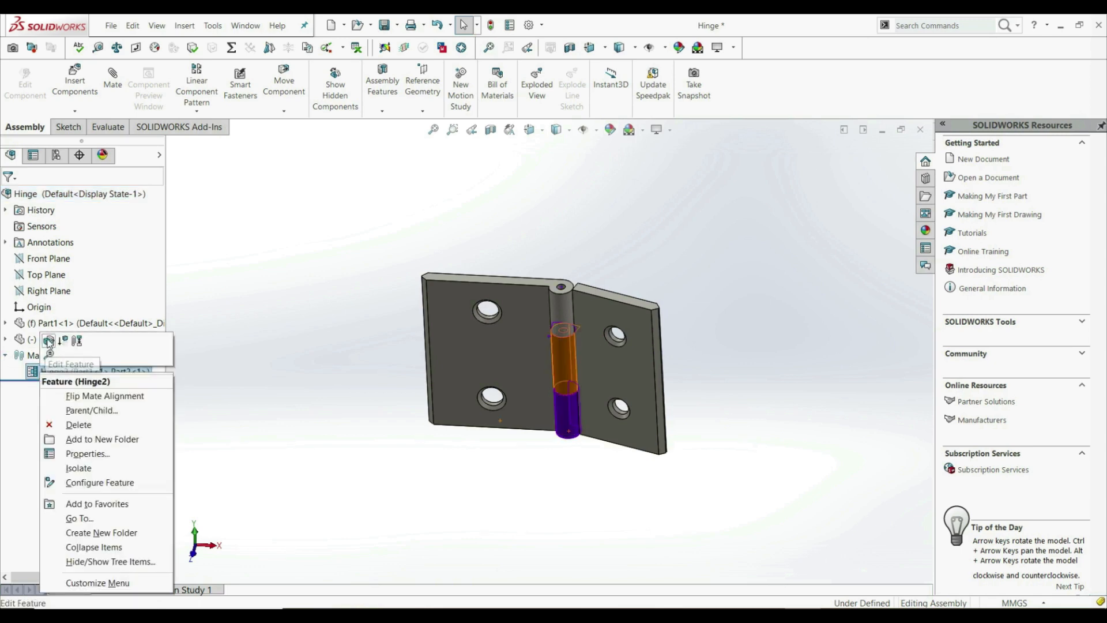
pyautogui.press('Escape')
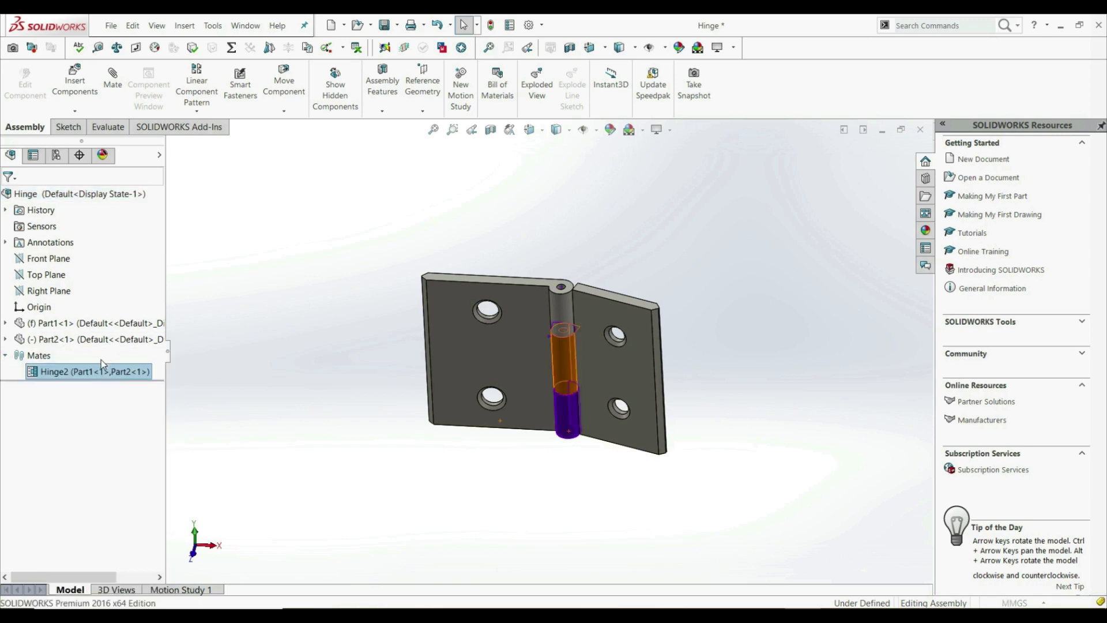
pyautogui.click(101, 360)
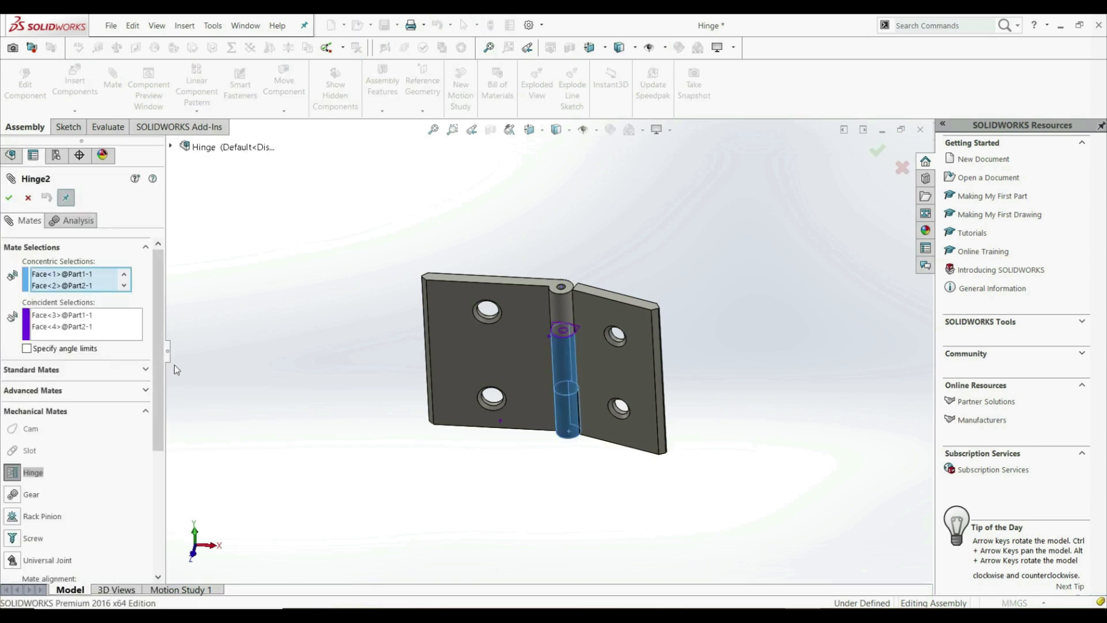
pyautogui.click(26, 349)
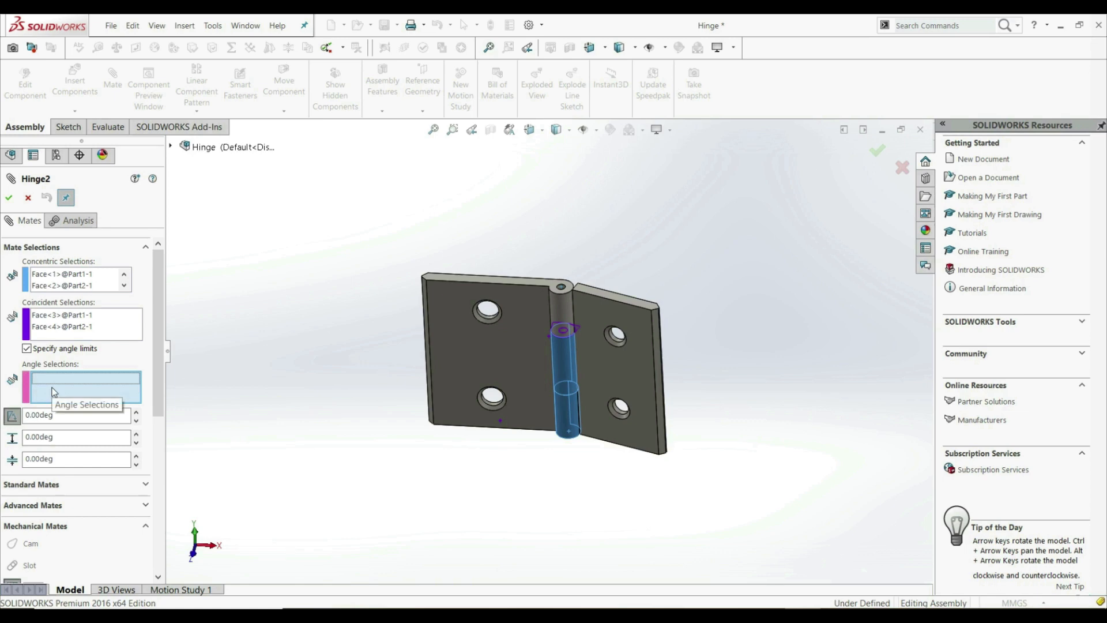
pyautogui.click(511, 354)
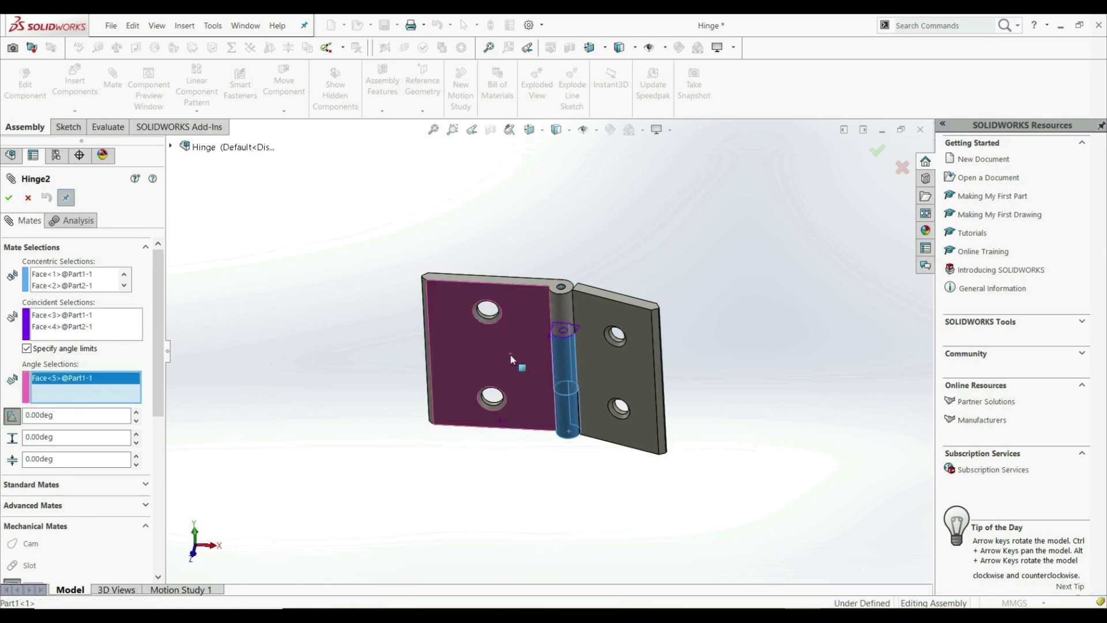
pyautogui.click(617, 372)
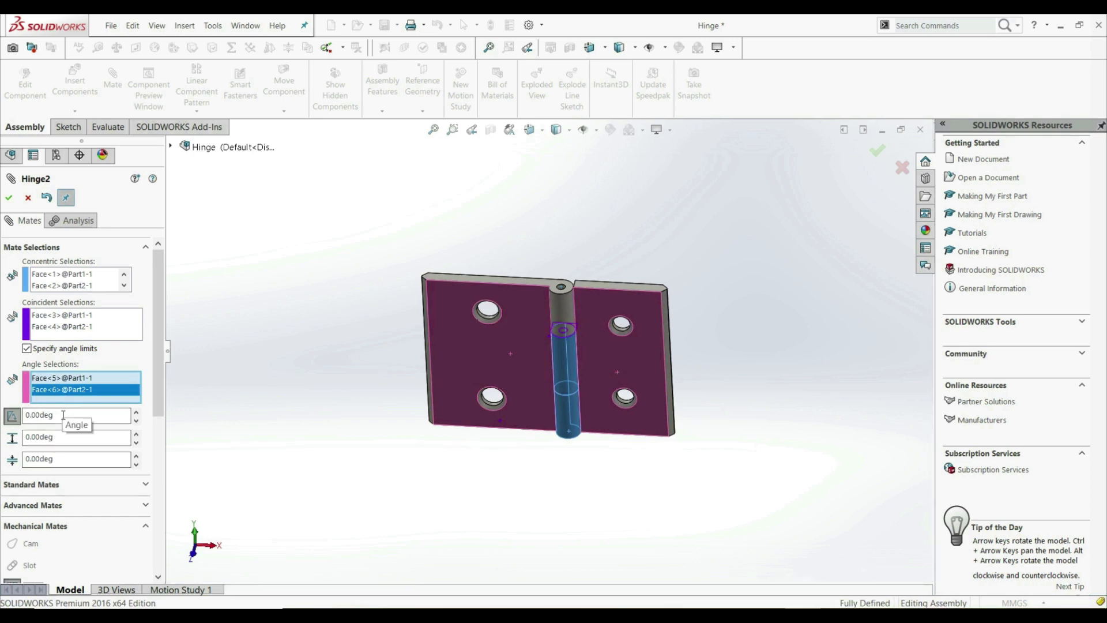
# Step: Set the hinge mate's minimum angle to -90° and maximum angle to 90°, and accept the edit
pyautogui.click(59, 458)
pyautogui.write('-90')
pyautogui.press('Return')
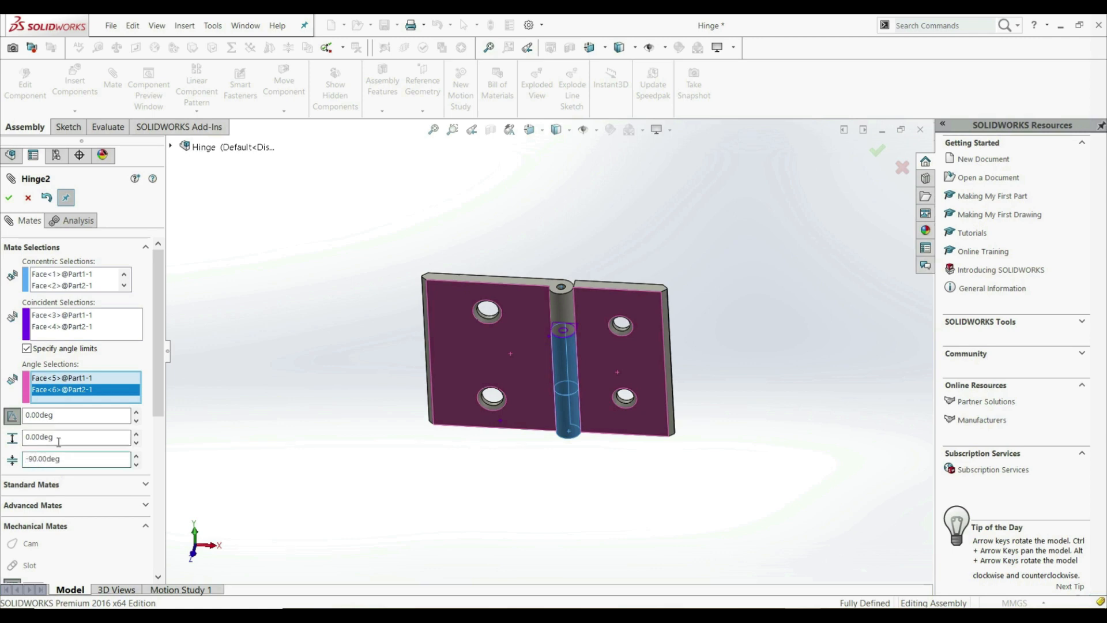
pyautogui.click(58, 441)
pyautogui.write('90')
pyautogui.press('Return')
pyautogui.click(10, 198)
pyautogui.click(10, 197)
# Step: Swing the loose leaf towards the fixed leaf to test the hinge's angle limits
pyautogui.moveTo(346, 265); pyautogui.dragTo(622, 360, button='middle')
pyautogui.moveTo(621, 361); pyautogui.dragTo(515, 354)
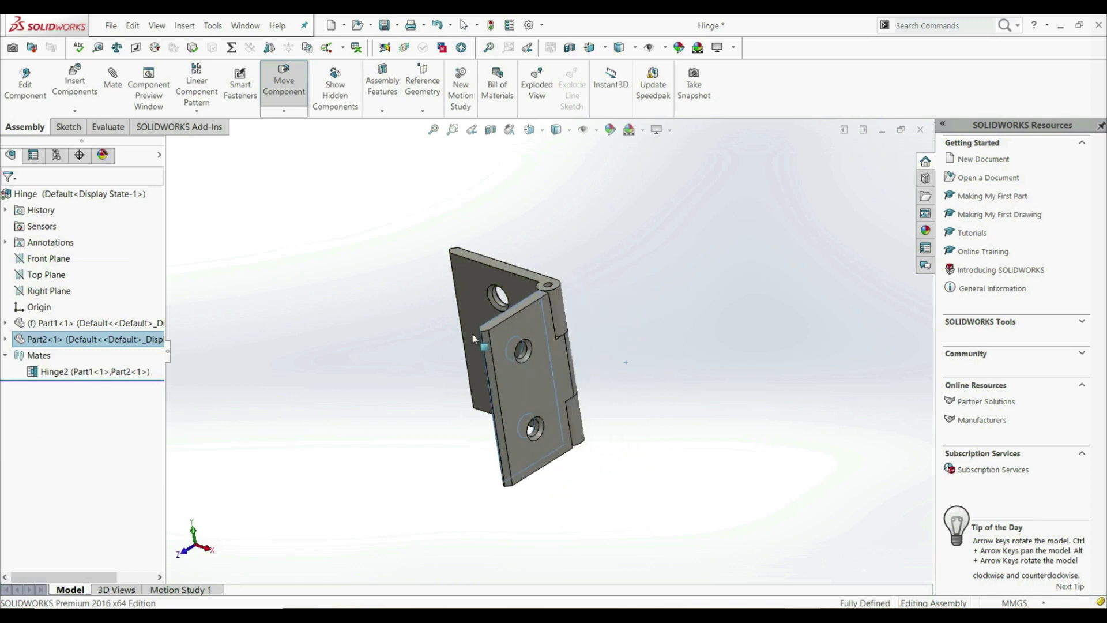
pyautogui.moveTo(405, 444); pyautogui.dragTo(440, 373, button='middle')
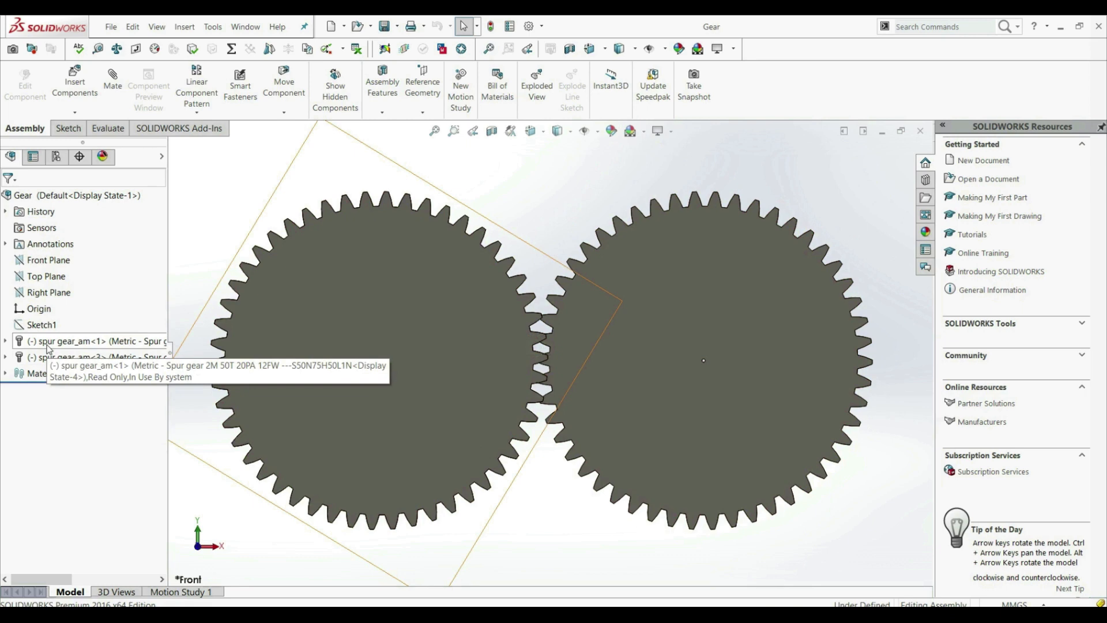
# Step: Check the Toolbox properties of both spur gears in the Gear assembly, including module and number of teeth
pyautogui.rightClick(64, 342)
pyautogui.click(83, 358)
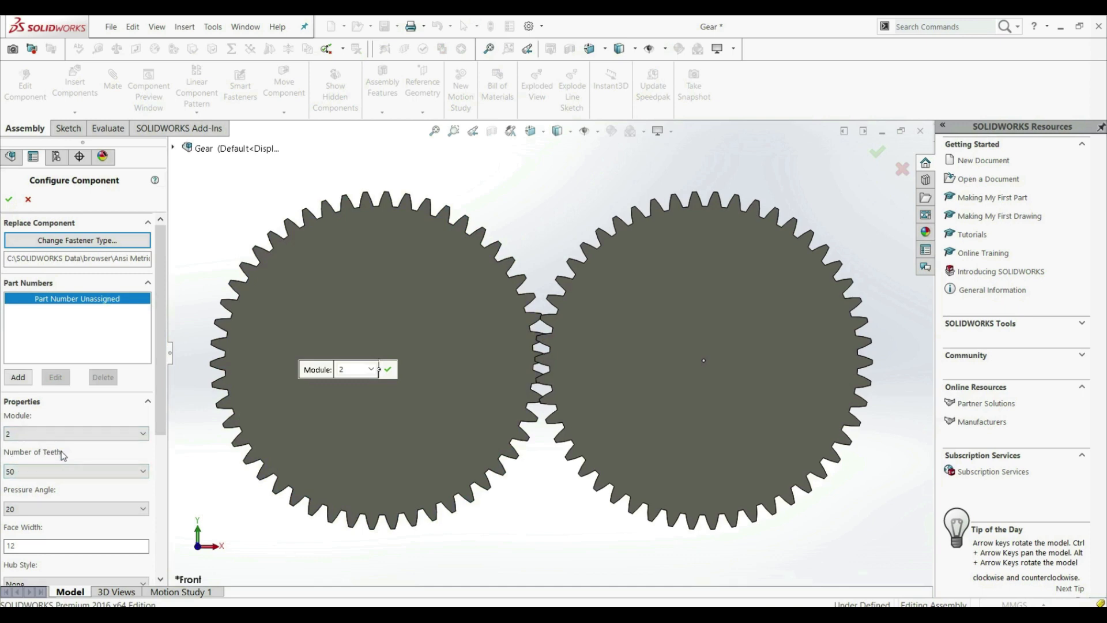
pyautogui.click(9, 200)
pyautogui.rightClick(28, 357)
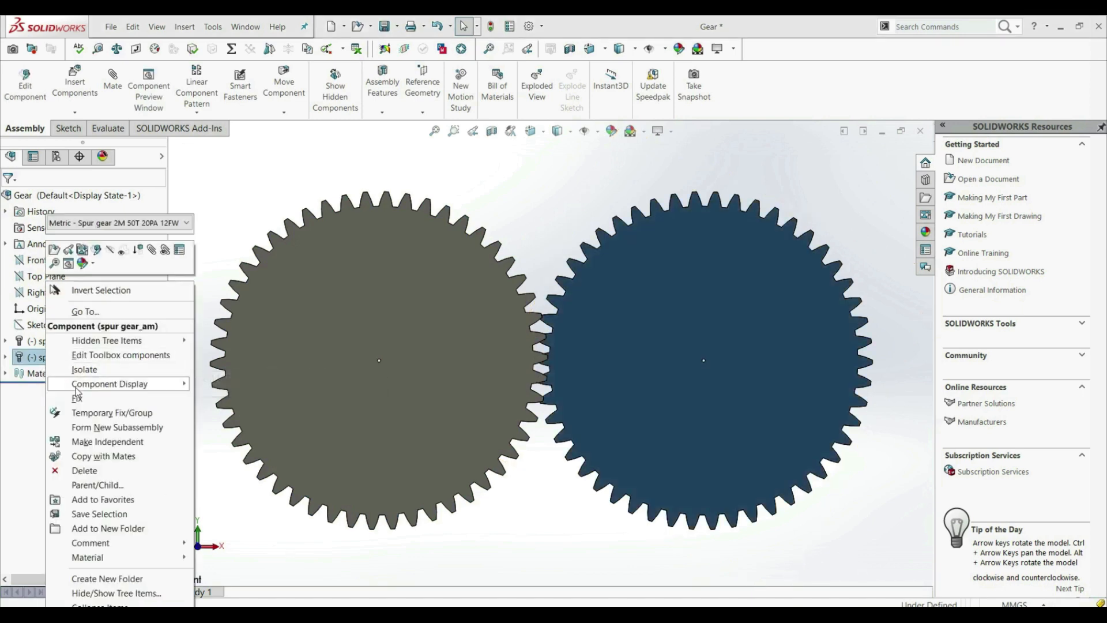
pyautogui.click(100, 357)
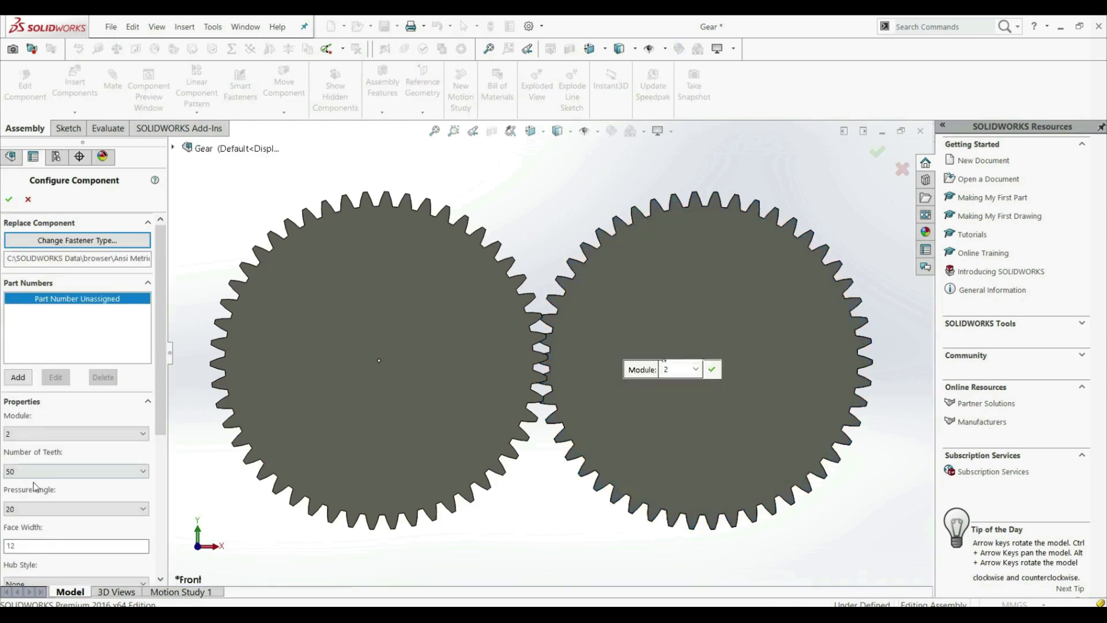
pyautogui.click(12, 199)
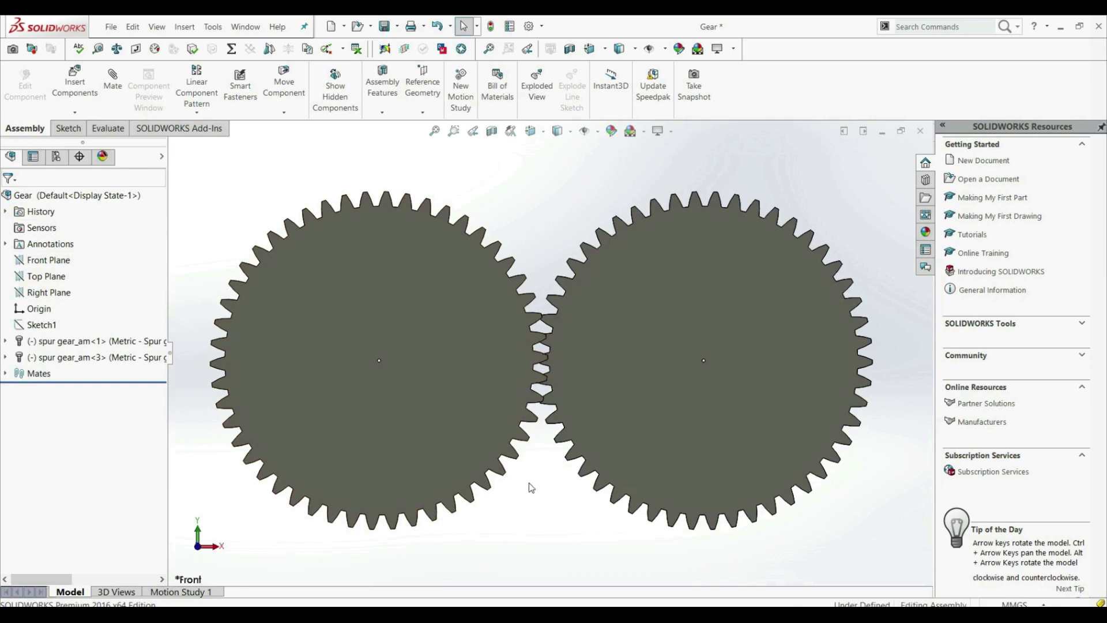
# Step: Rotate the first spur gear until its teeth sit in the gaps of the second gear without overlapping
pyautogui.click(505, 390)
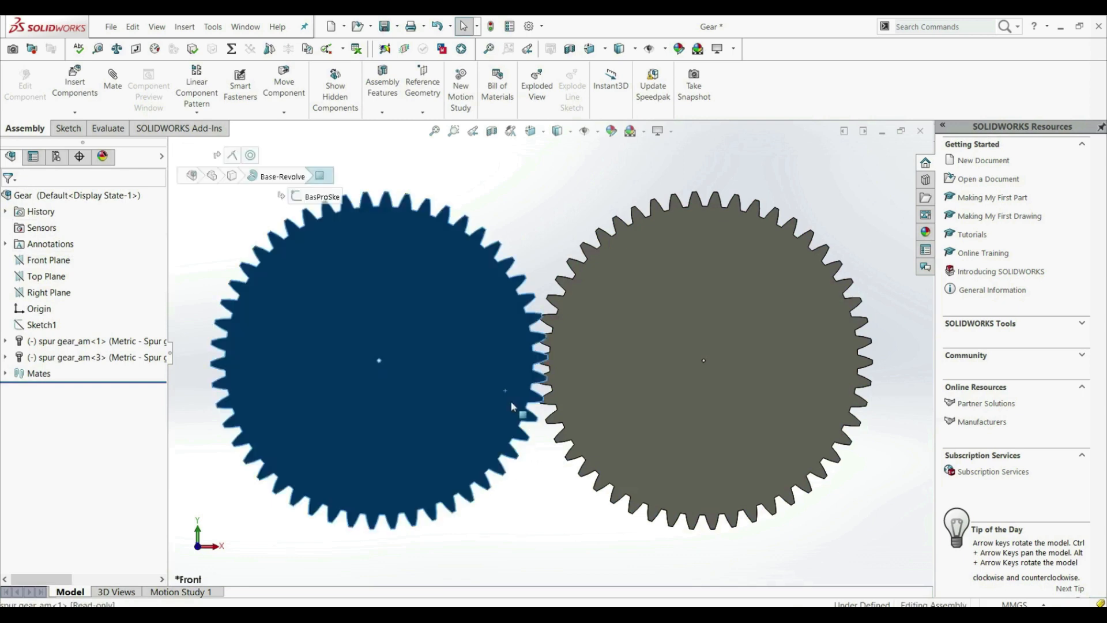
pyautogui.moveTo(512, 405); pyautogui.dragTo(504, 464)
pyautogui.click(541, 469)
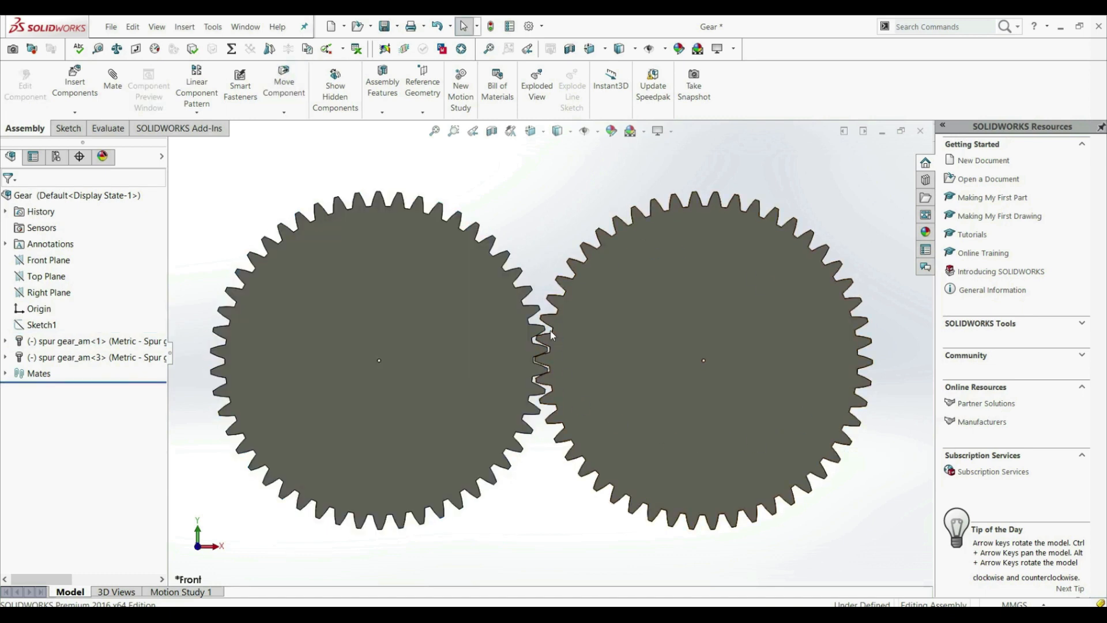
pyautogui.scroll(-5, 544, 340)
pyautogui.click(538, 346)
pyautogui.moveTo(538, 346); pyautogui.dragTo(538, 351)
pyautogui.press('Escape')
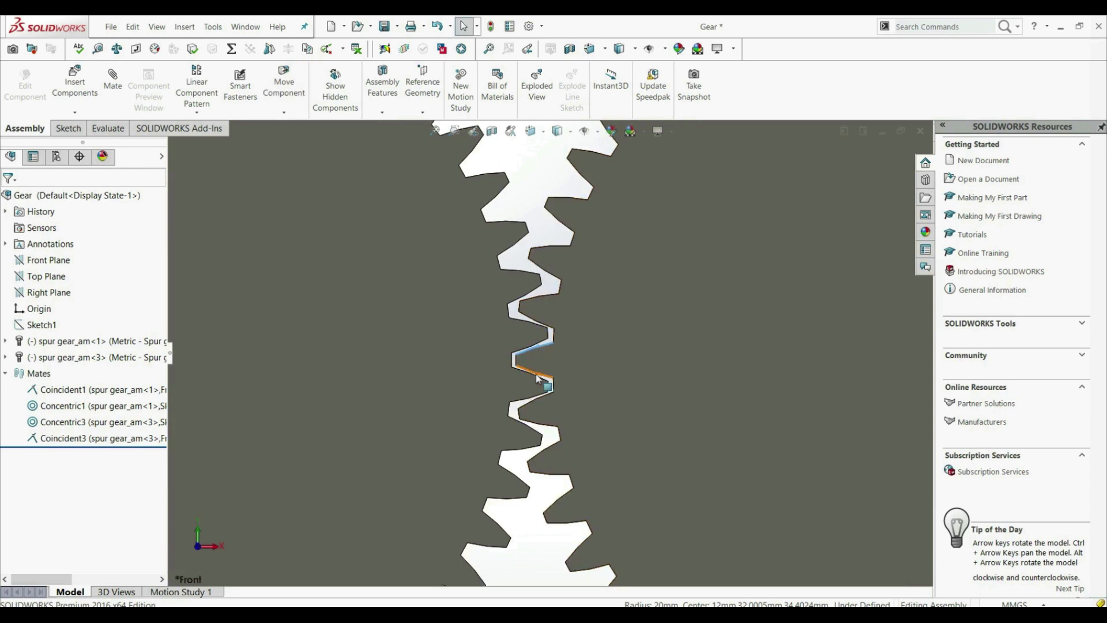
pyautogui.press('f')
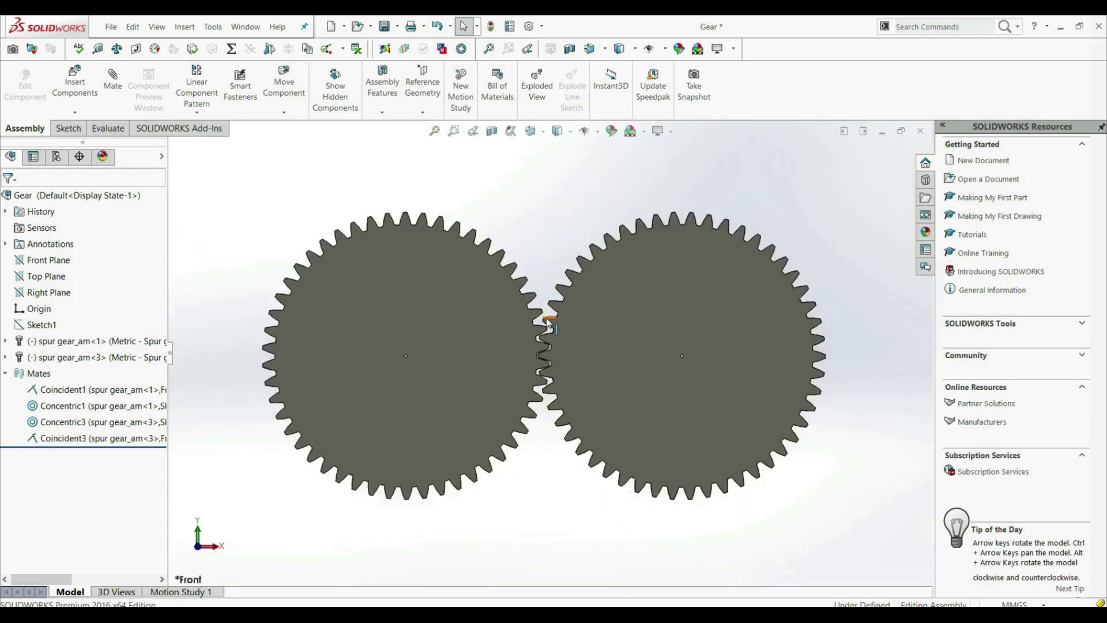
pyautogui.scroll(1, 549, 346)
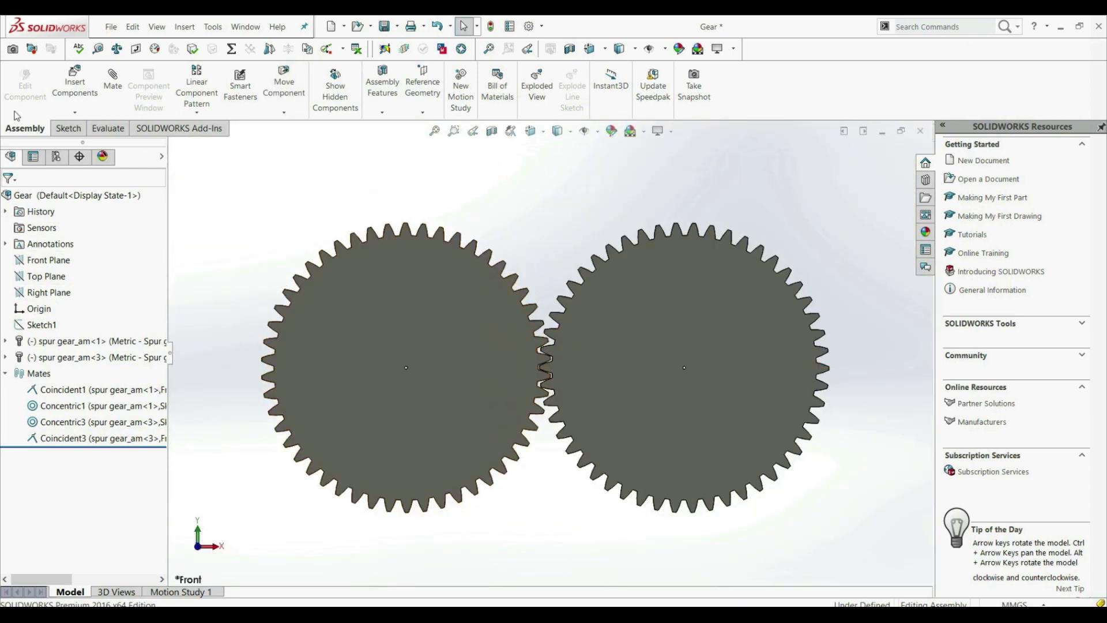
# Step: Add a gear mate between a tooth tip face on each of the two equal spur gears
pyautogui.click(115, 86)
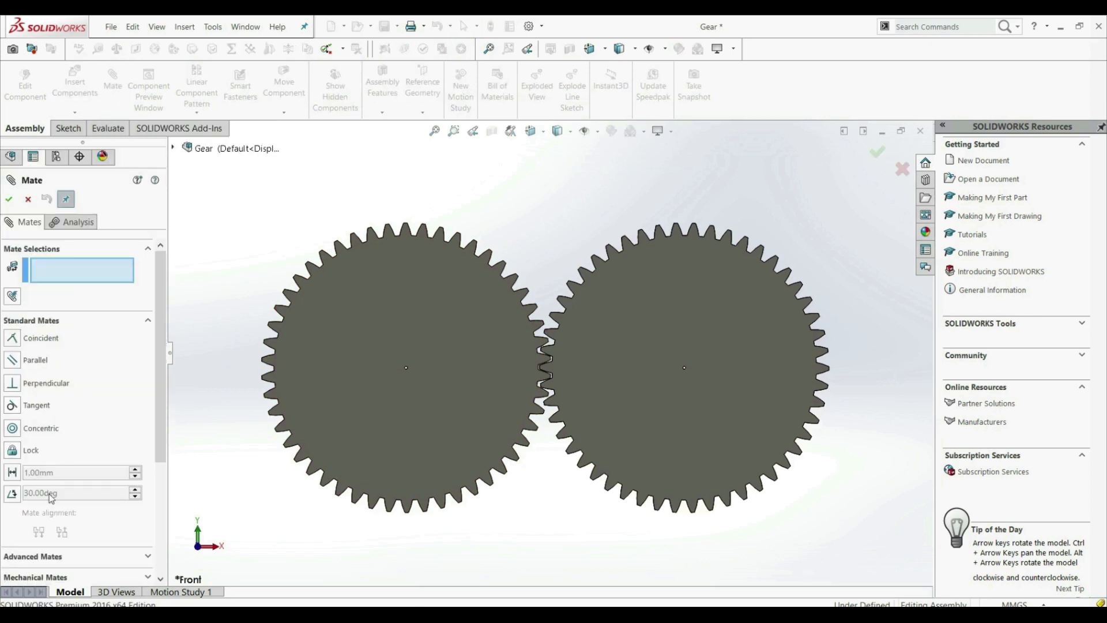
pyautogui.scroll(-3, 53, 490)
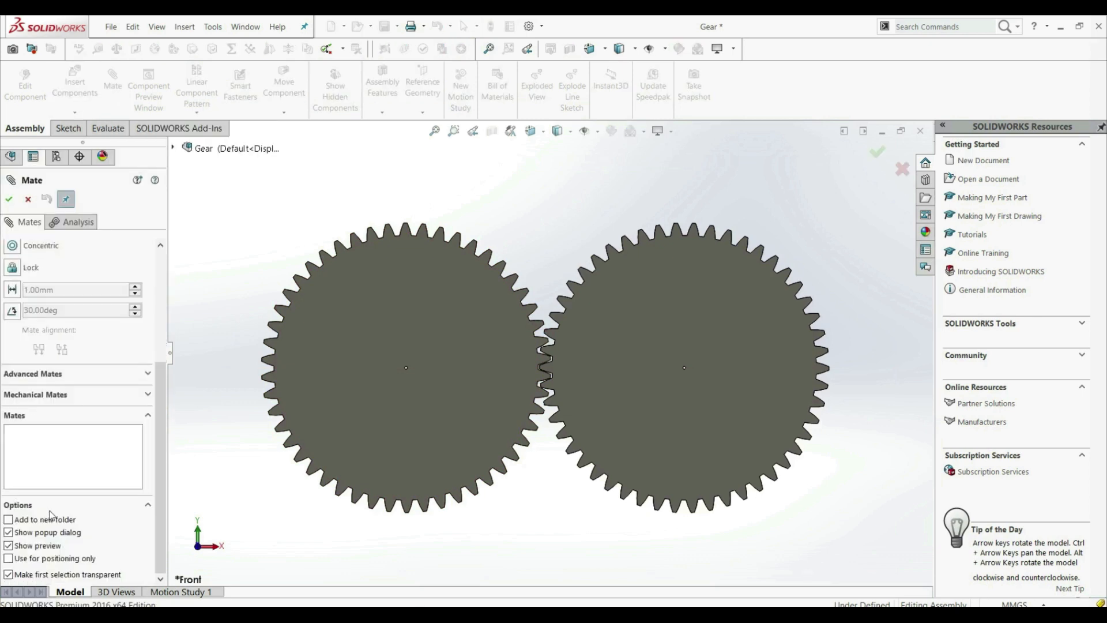
pyautogui.click(54, 396)
pyautogui.click(18, 294)
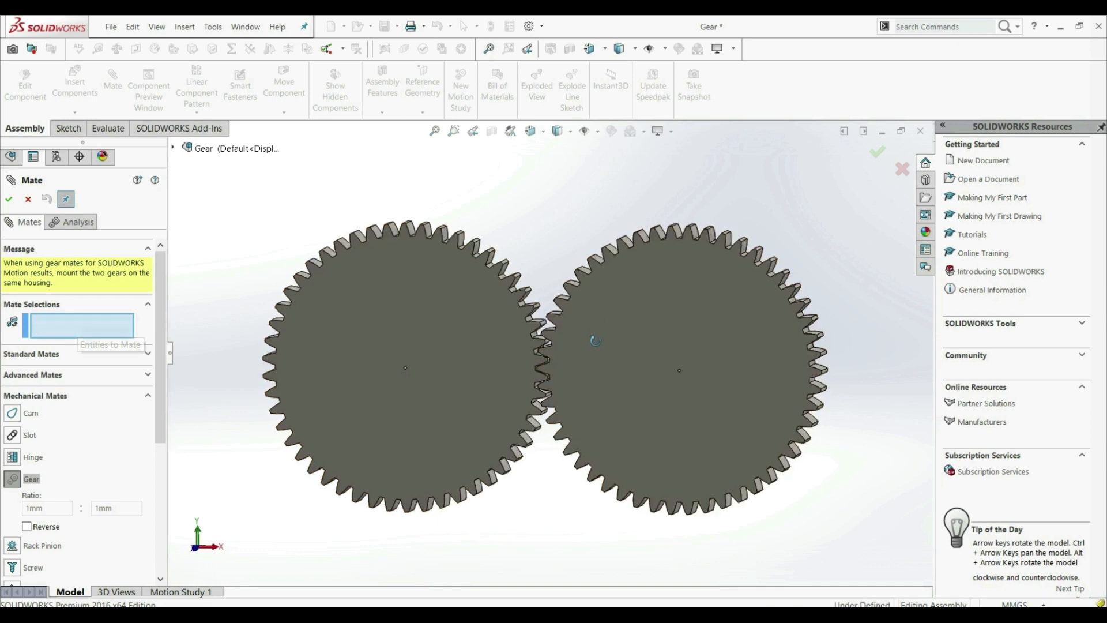
pyautogui.scroll(-5, 536, 357)
pyautogui.scroll(-3, 528, 340)
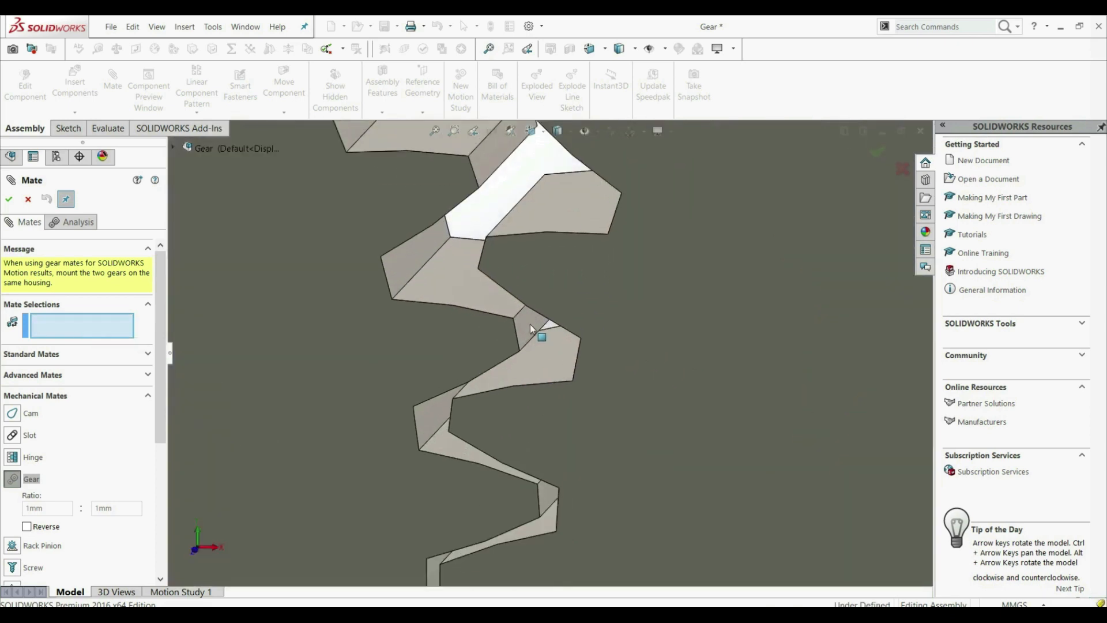
pyautogui.click(530, 324)
pyautogui.scroll(-3, 530, 324)
pyautogui.moveTo(595, 327); pyautogui.dragTo(479, 247, button='middle')
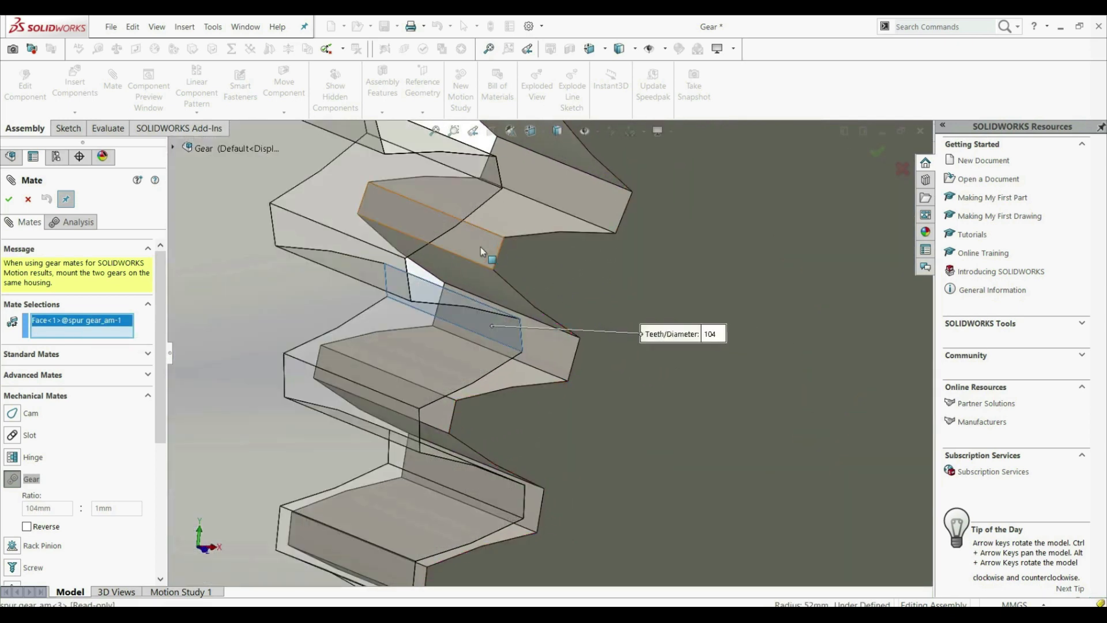
pyautogui.click(480, 247)
pyautogui.scroll(10, 663, 459)
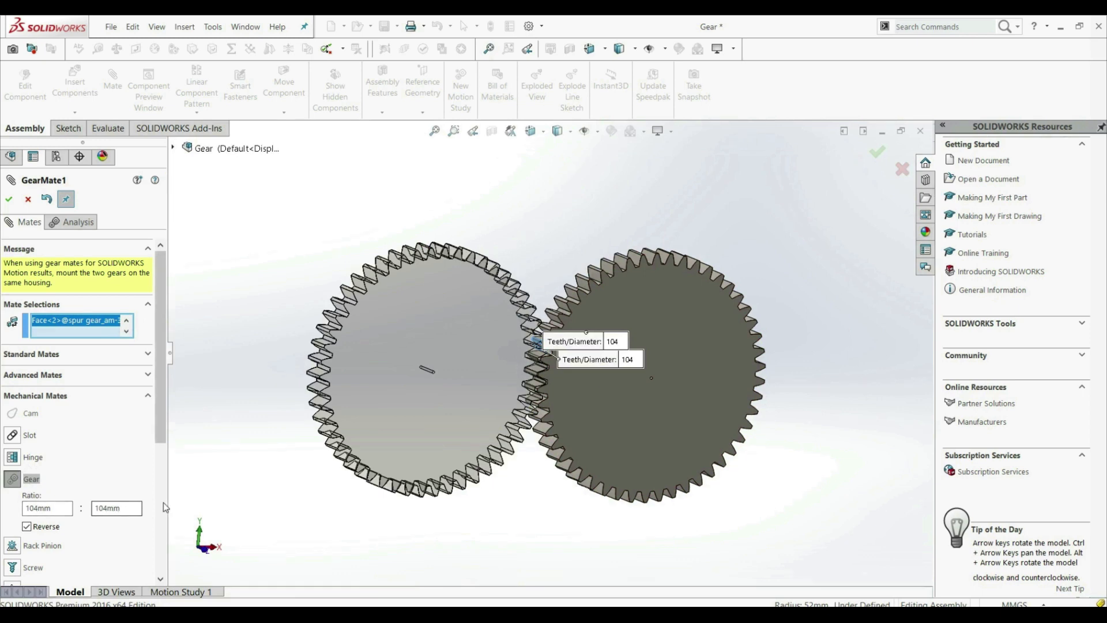
pyautogui.click(8, 200)
pyautogui.click(8, 199)
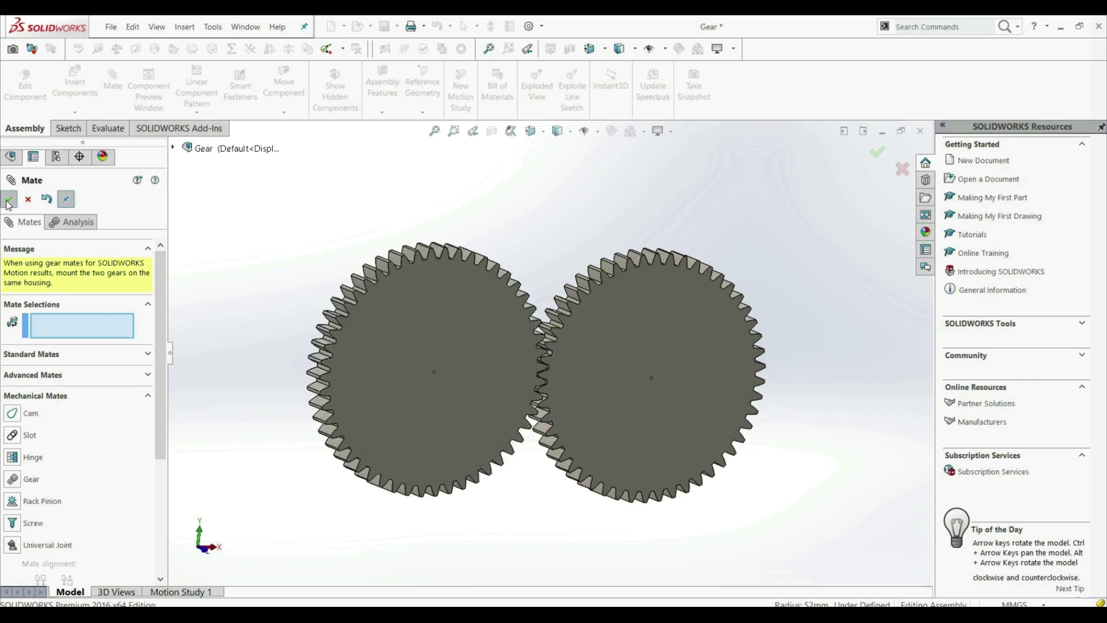
# Step: Turn the first gear in the front view to test the gear mate between the two equal gears
pyautogui.click(532, 132)
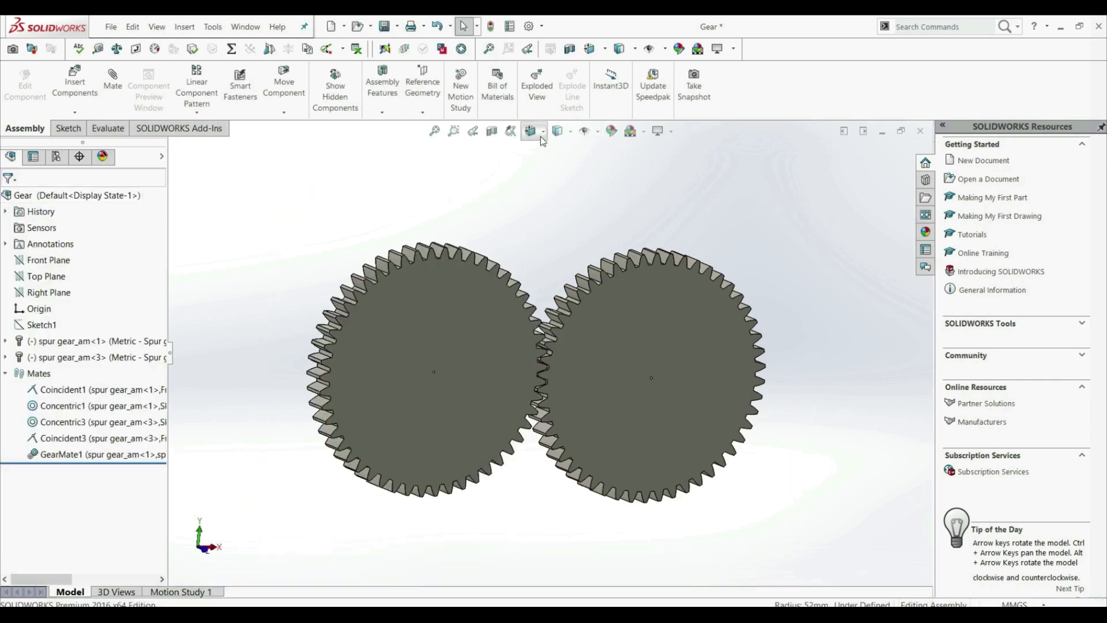
pyautogui.click(614, 211)
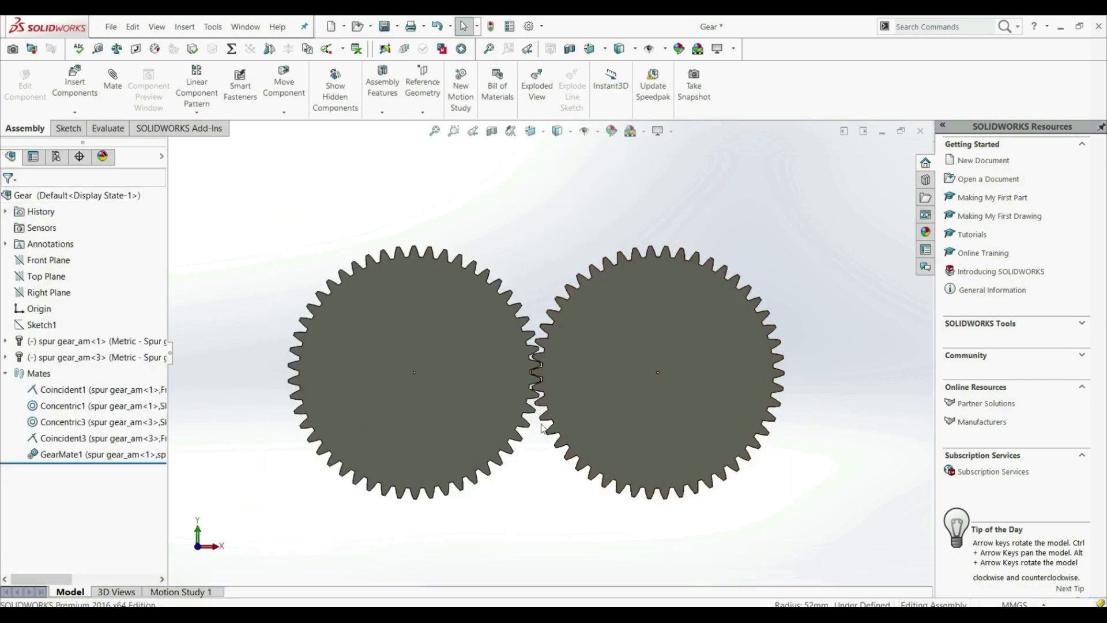
pyautogui.scroll(-2, 528, 409)
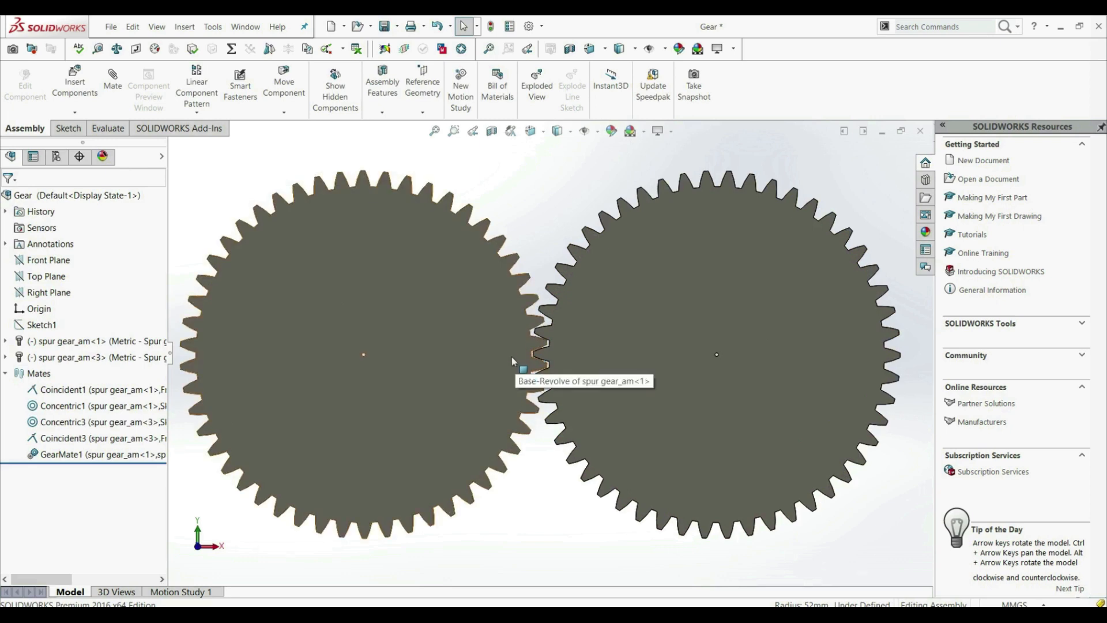
pyautogui.moveTo(475, 407); pyautogui.dragTo(468, 304)
pyautogui.moveTo(524, 416); pyautogui.dragTo(496, 266)
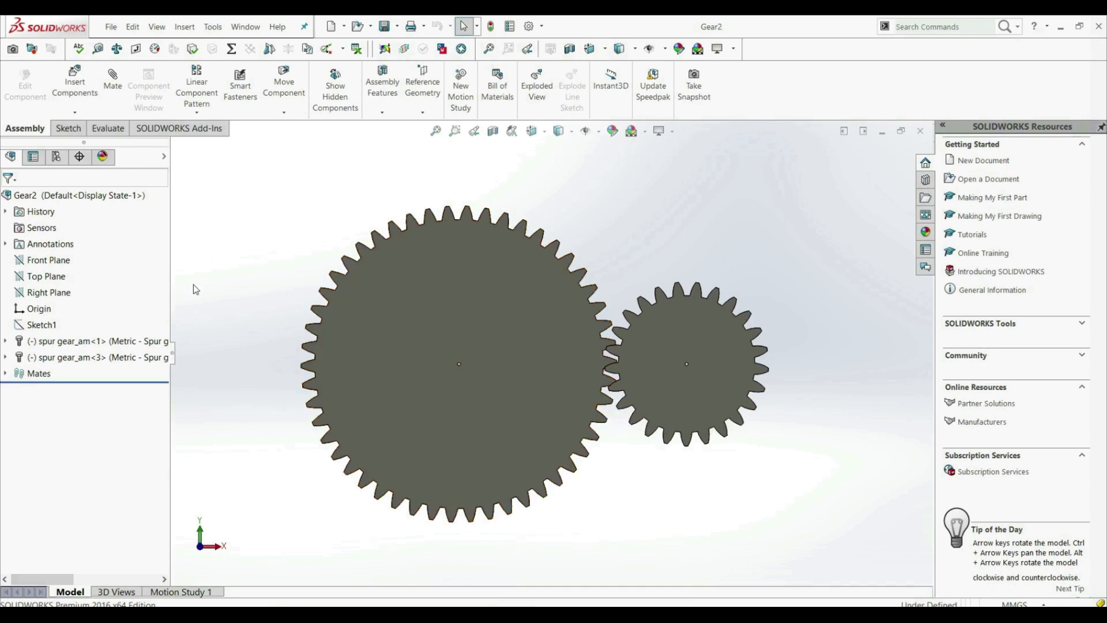
# Step: Check the Toolbox properties of the large and small spur gears in the Gear2 assembly, including module and number of teeth
pyautogui.rightClick(95, 340)
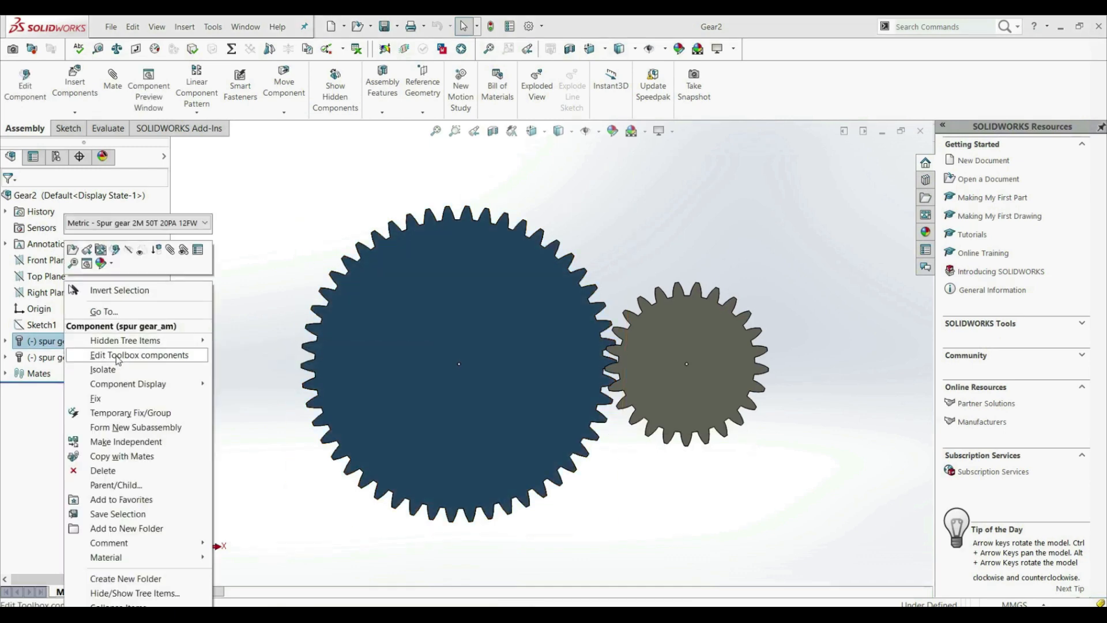
pyautogui.click(115, 355)
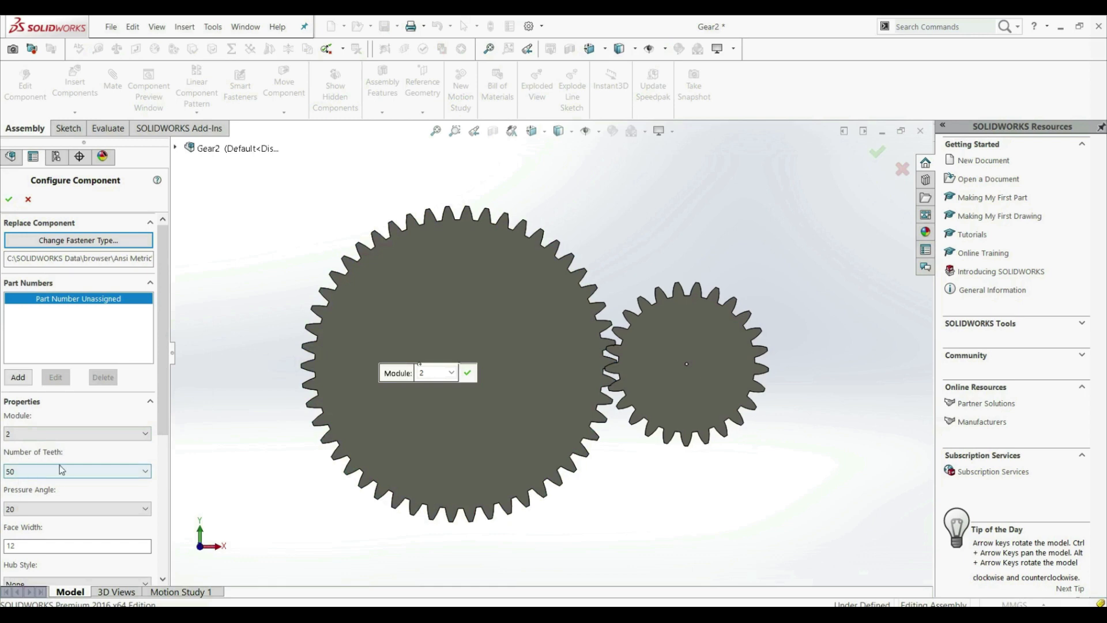
pyautogui.click(9, 198)
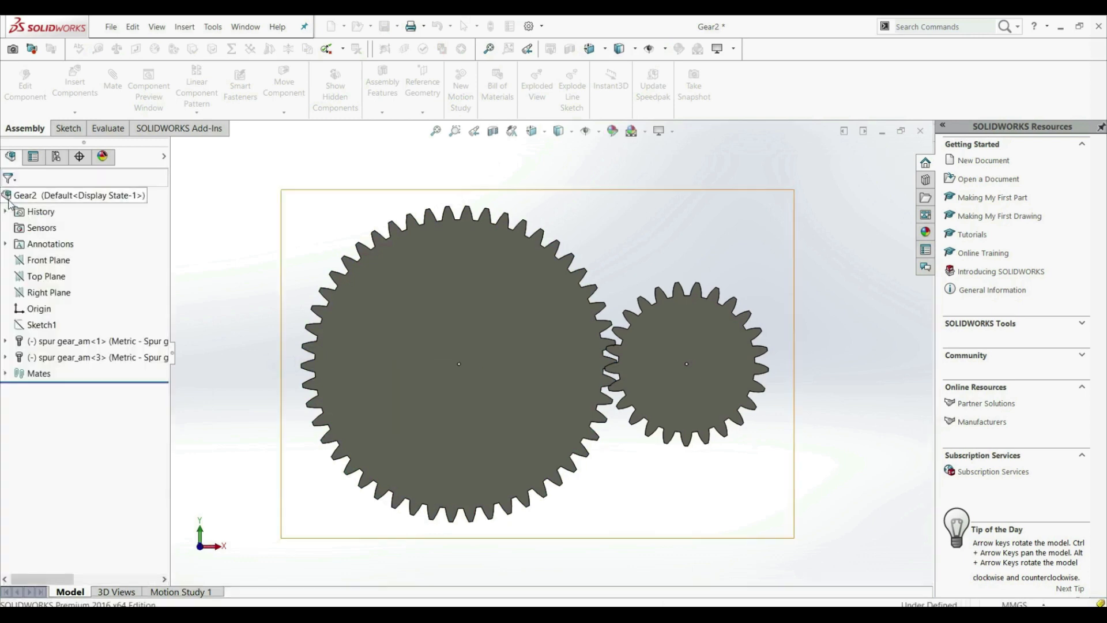
pyautogui.rightClick(60, 357)
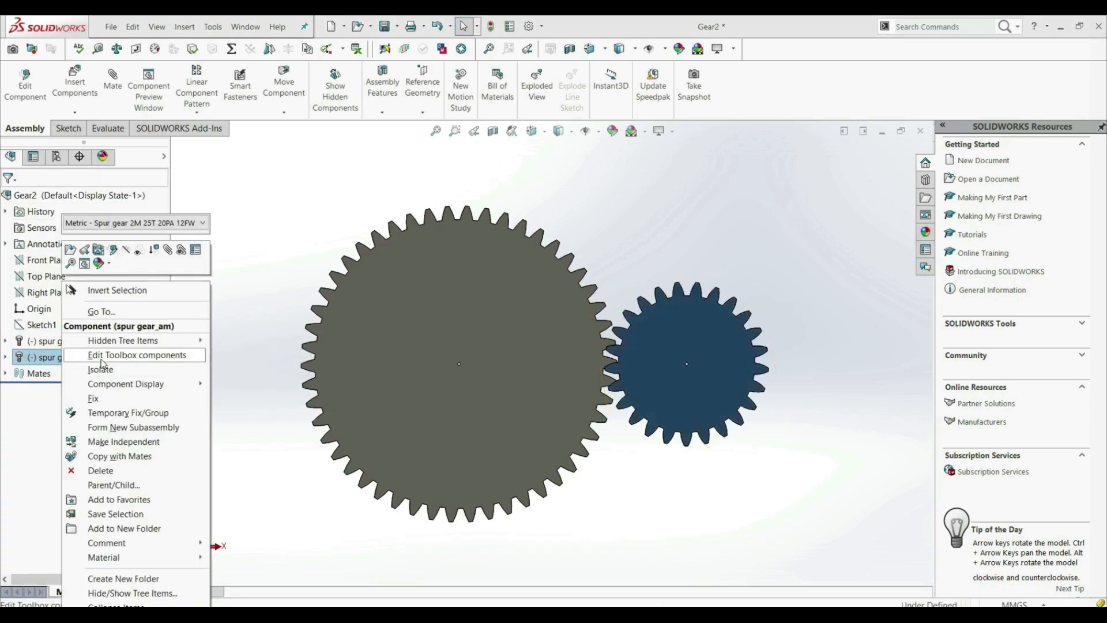
pyautogui.click(100, 359)
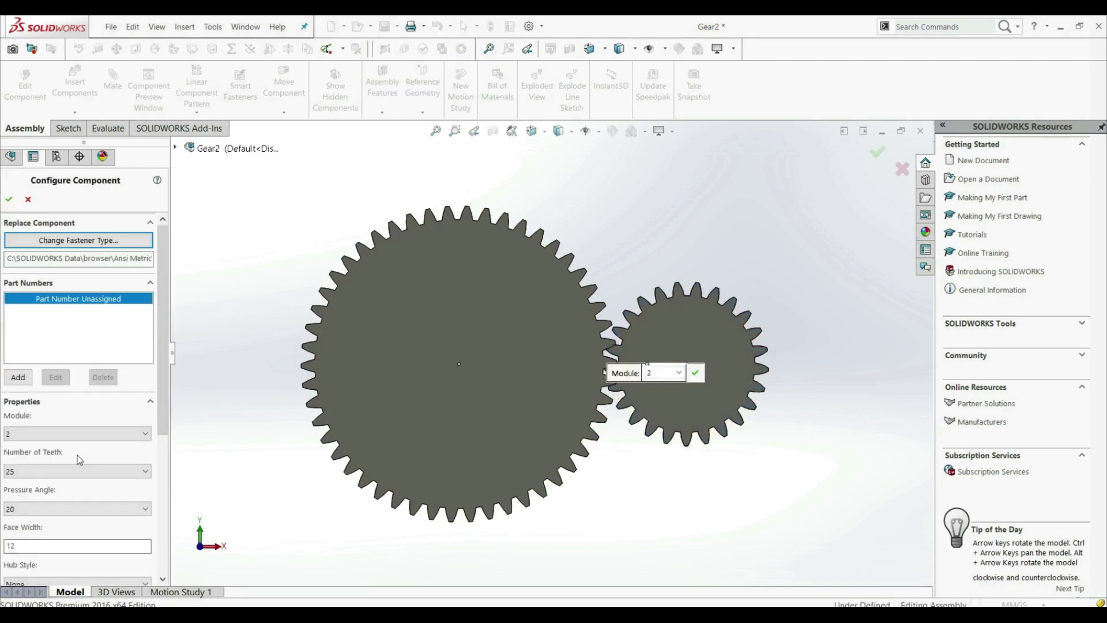
pyautogui.click(10, 203)
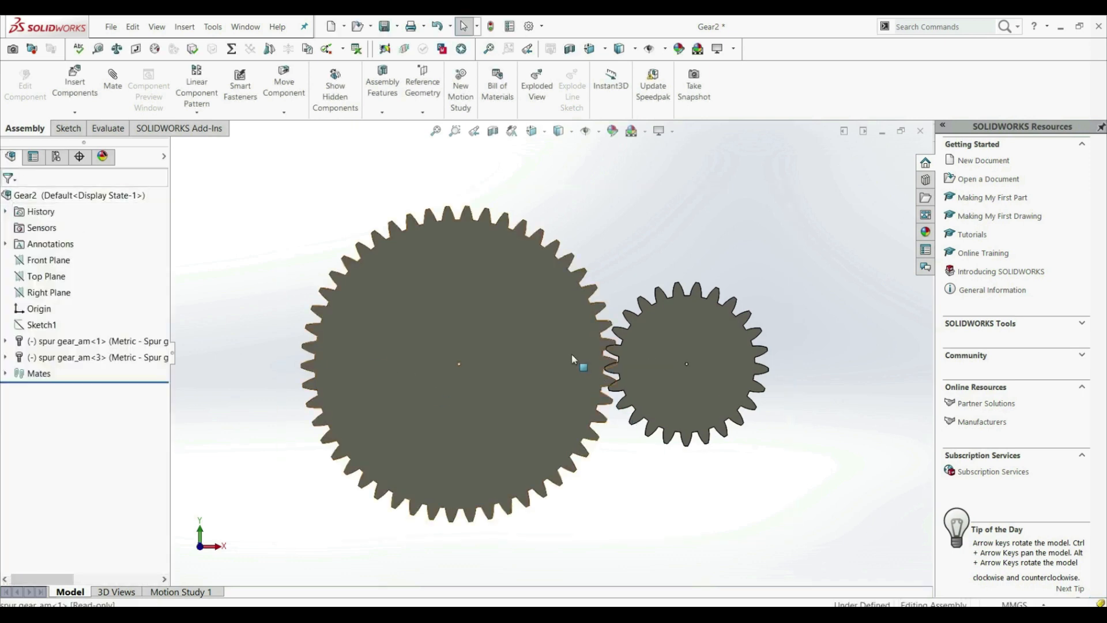
# Step: Rotate the large spur gear until its teeth mesh with the small gear's teeth without overlapping
pyautogui.click(586, 372)
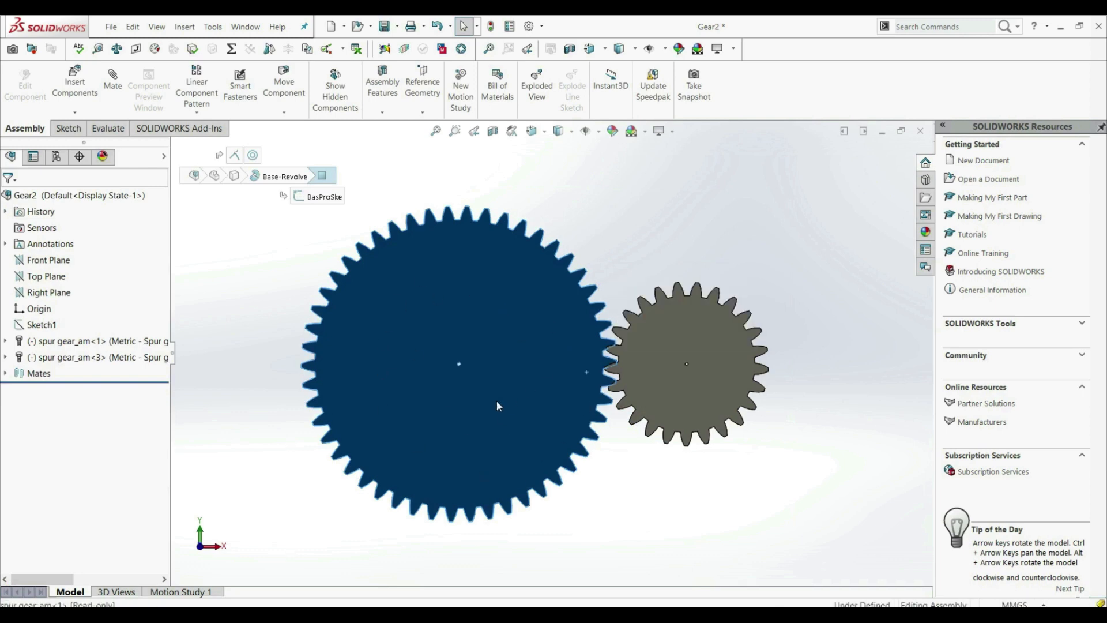
pyautogui.moveTo(442, 410); pyautogui.dragTo(442, 303)
pyautogui.click(667, 507)
pyautogui.scroll(-5, 627, 351)
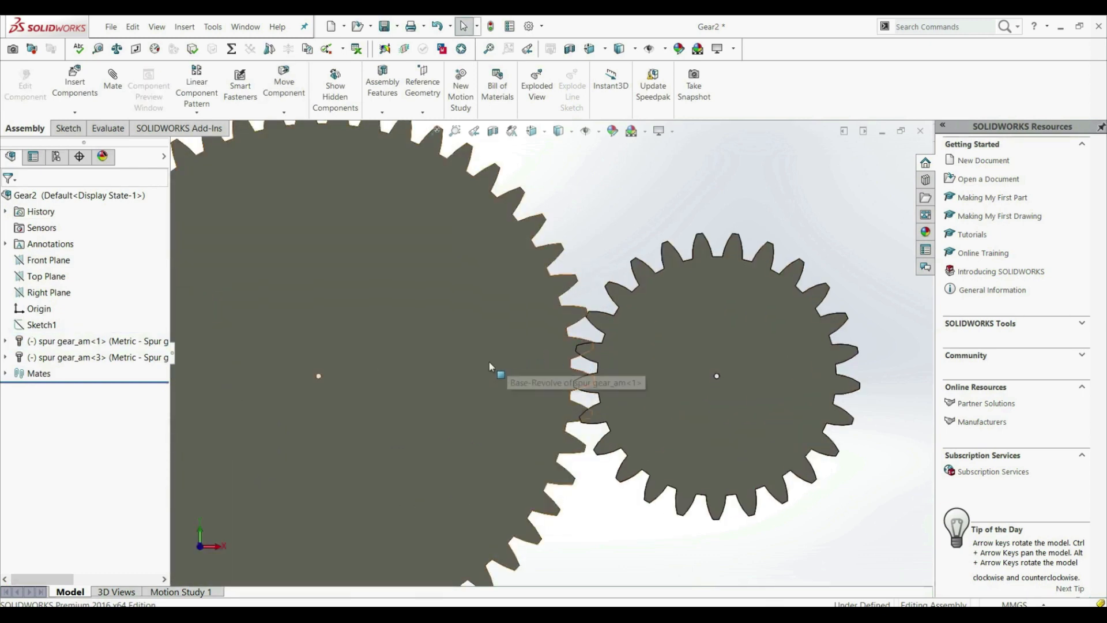
pyautogui.scroll(3, 652, 381)
pyautogui.scroll(-6, 589, 348)
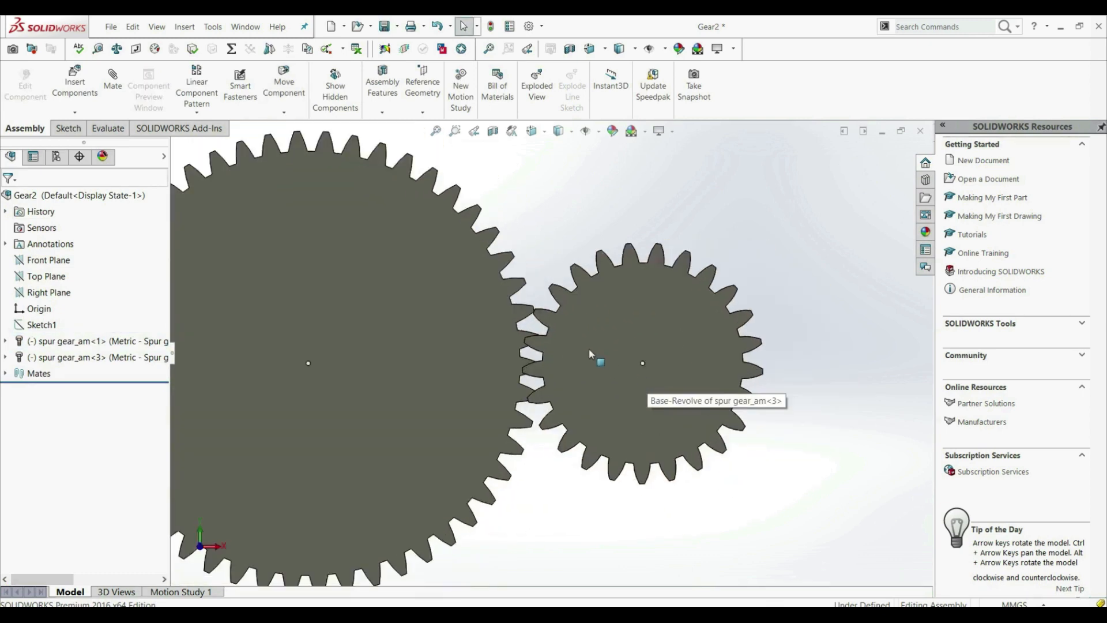
pyautogui.moveTo(528, 334); pyautogui.dragTo(520, 367)
pyautogui.scroll(6, 528, 444)
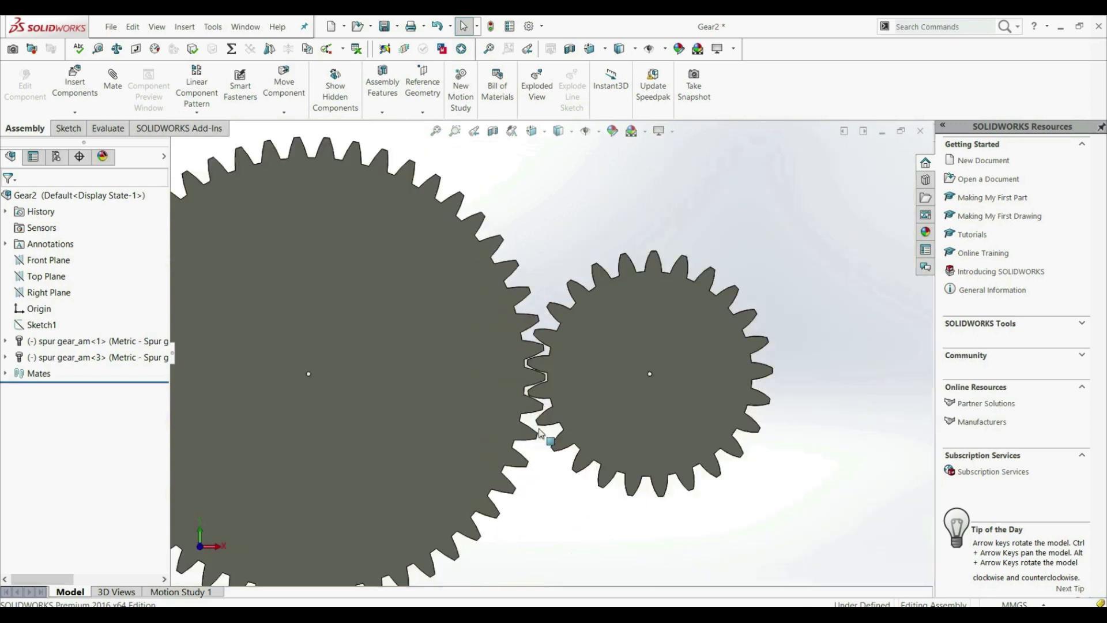
# Step: Add a gear mate between a tooth tip face on the large gear and one on the small gear
pyautogui.click(112, 97)
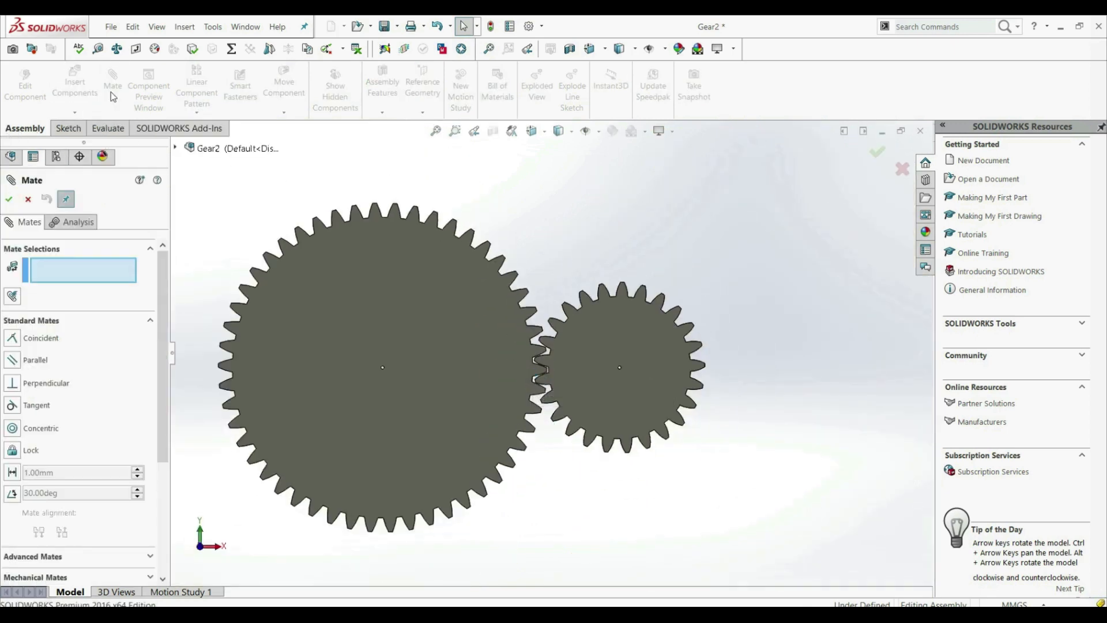
pyautogui.click(46, 576)
pyautogui.click(14, 292)
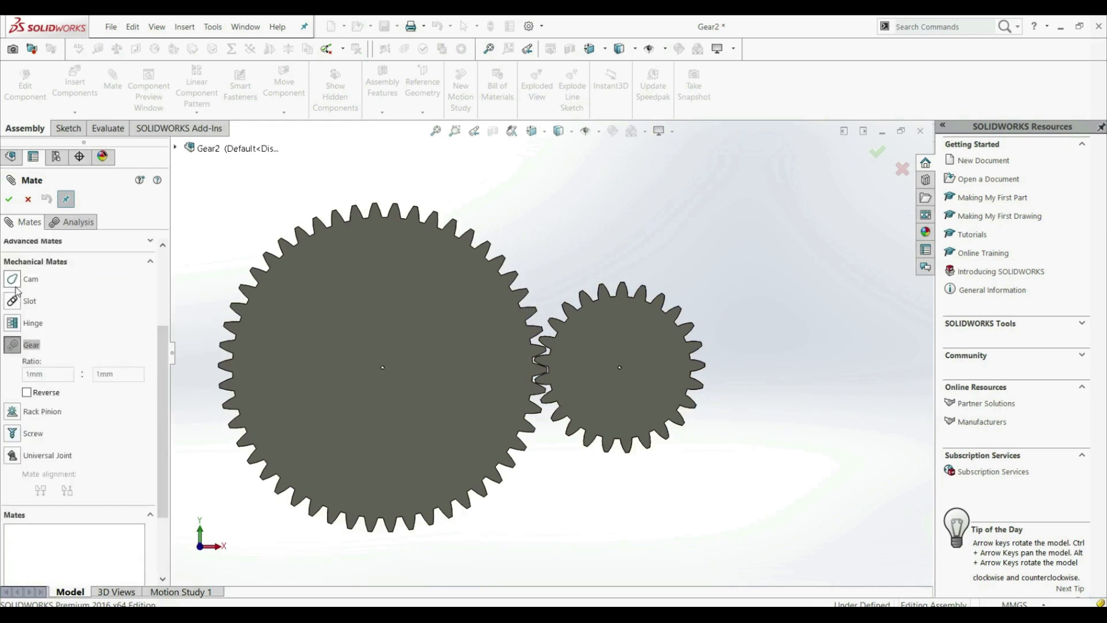
pyautogui.moveTo(542, 346); pyautogui.dragTo(499, 370, button='middle')
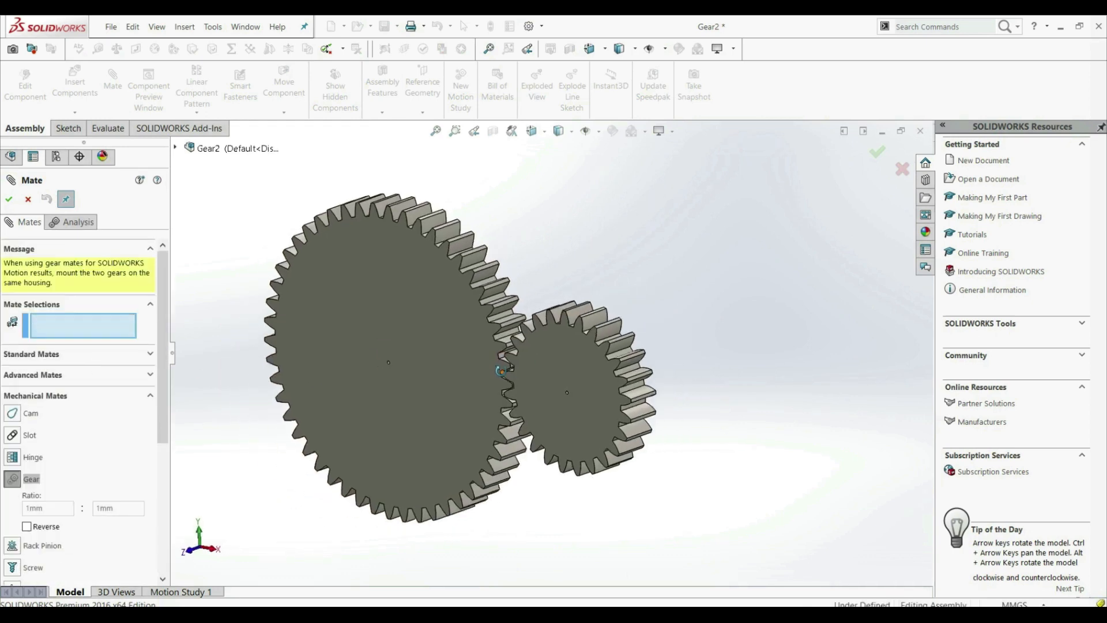
pyautogui.scroll(-10, 499, 370)
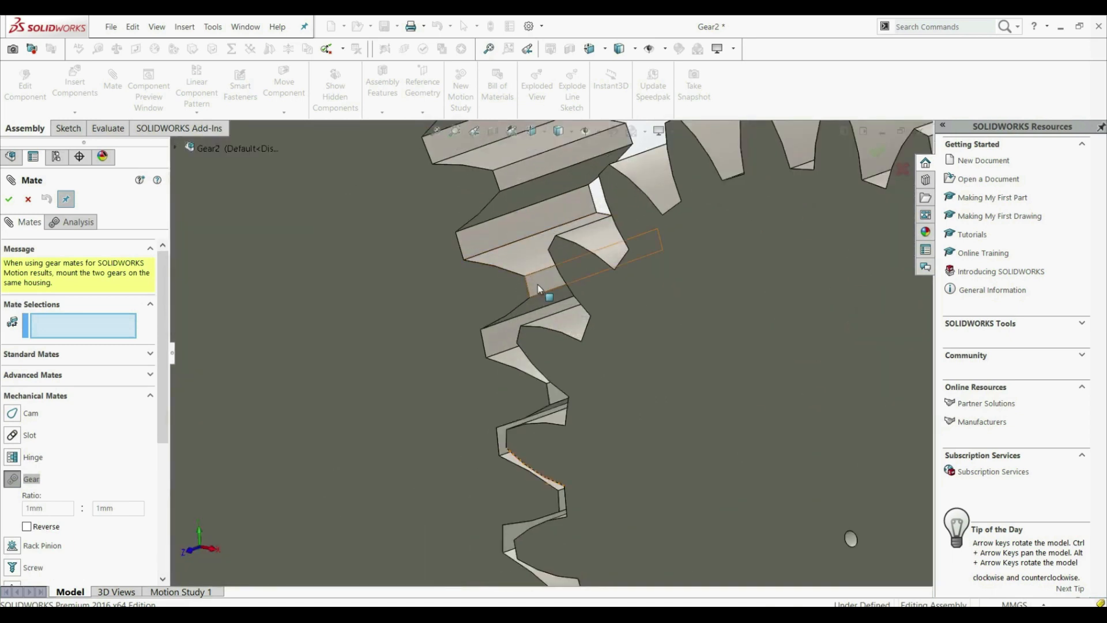
pyautogui.click(536, 287)
pyautogui.scroll(5, 537, 288)
pyautogui.scroll(-5, 558, 247)
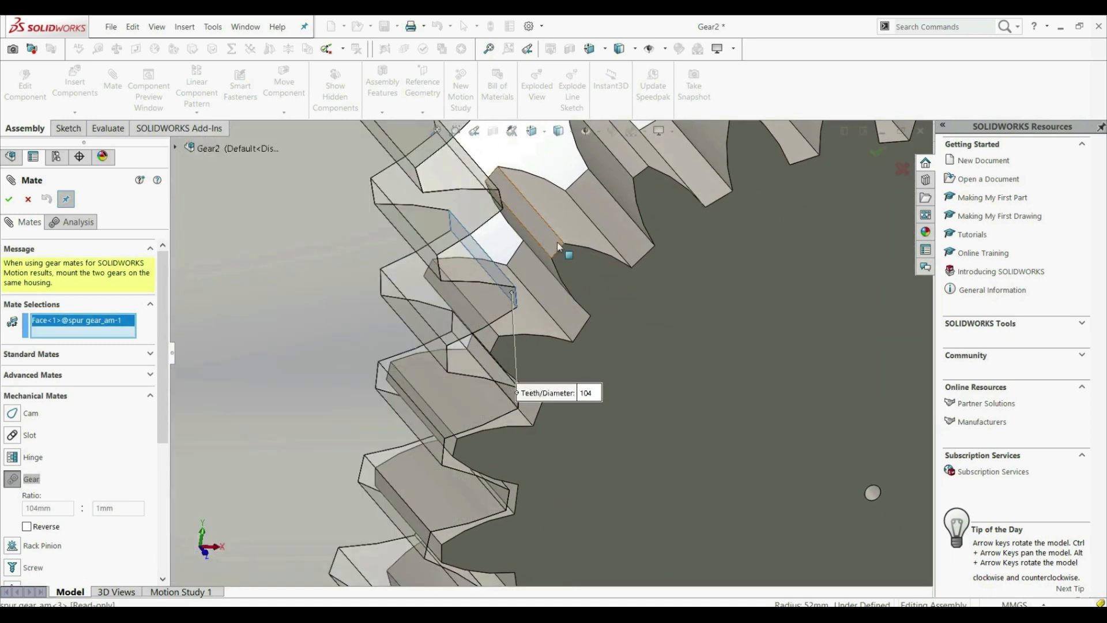
pyautogui.click(556, 247)
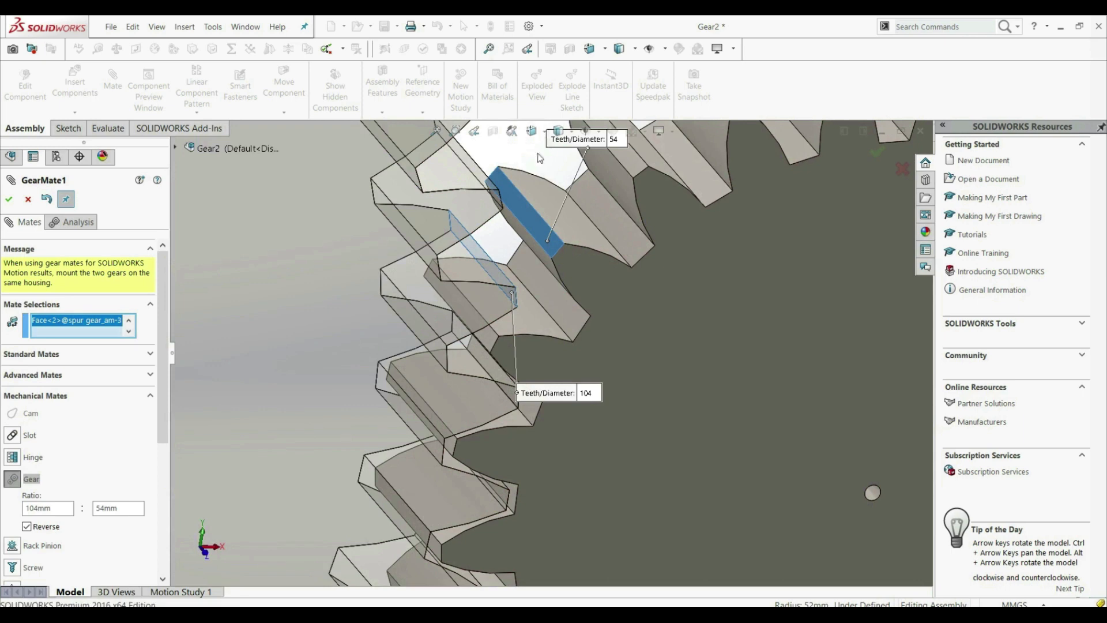
pyautogui.scroll(10, 560, 343)
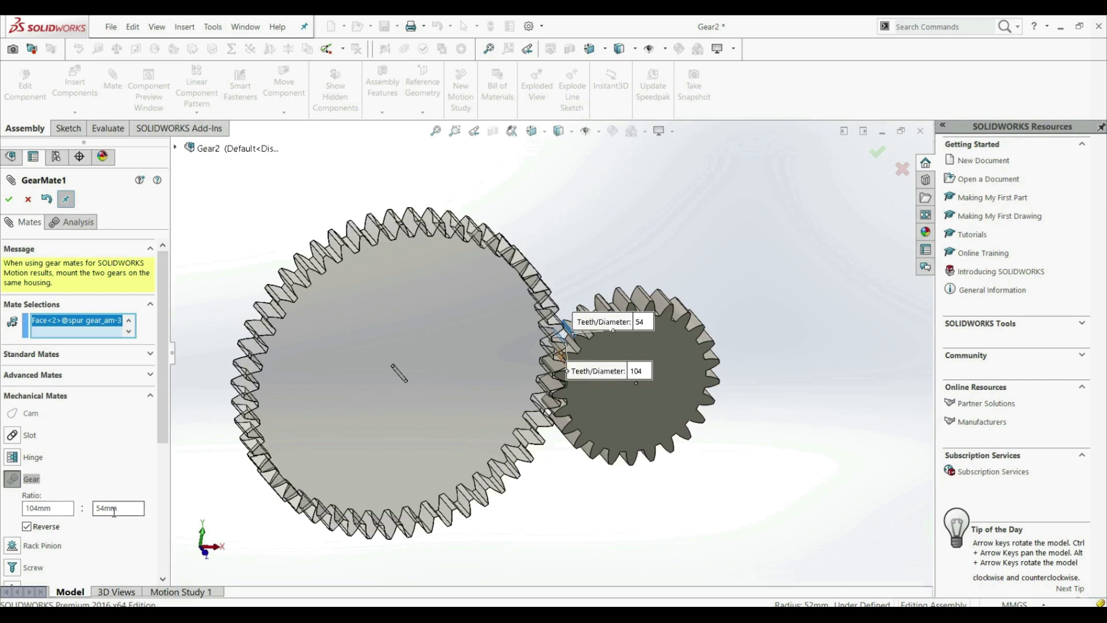
pyautogui.click(10, 199)
pyautogui.click(9, 199)
# Step: Turn the large gear in the front view to test the gear mate between the two unequal gears
pyautogui.click(531, 130)
pyautogui.click(613, 212)
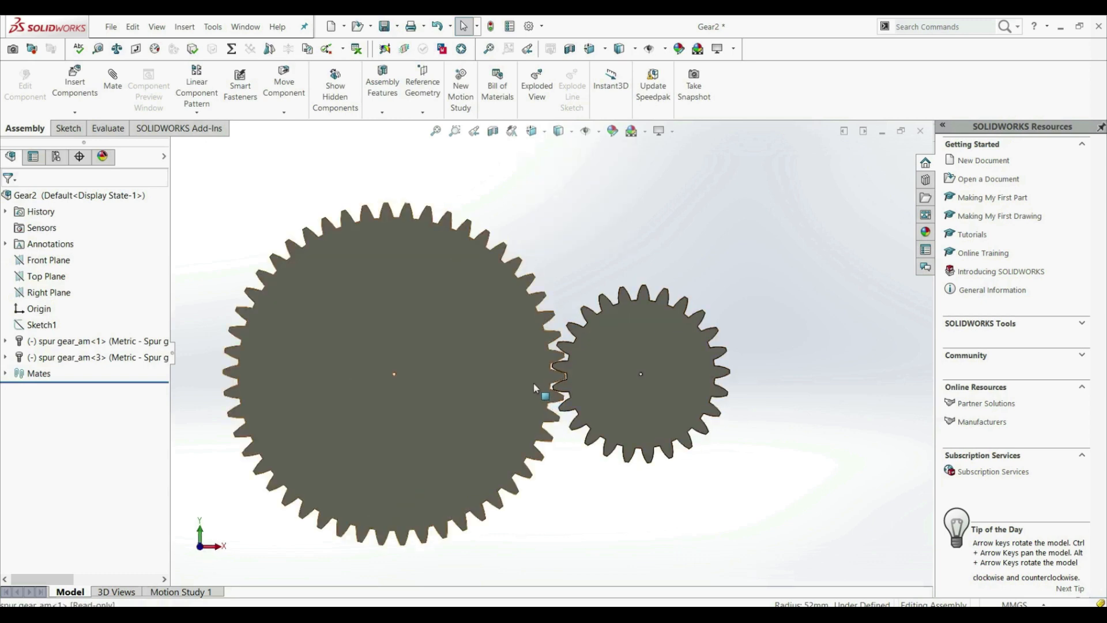
pyautogui.click(376, 471)
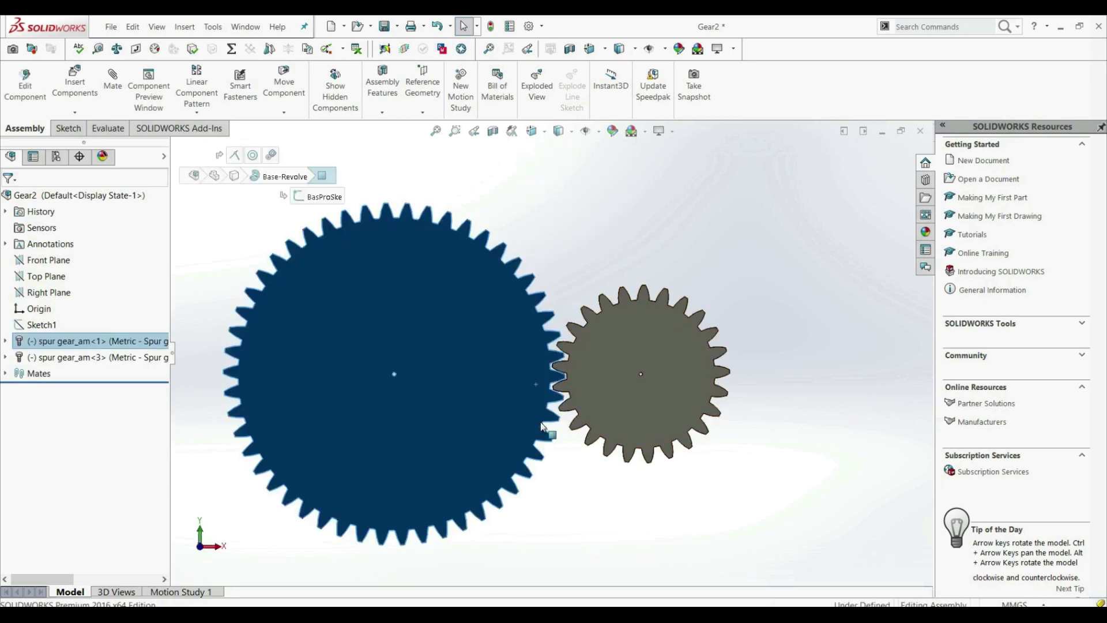
pyautogui.moveTo(345, 273); pyautogui.dragTo(353, 301)
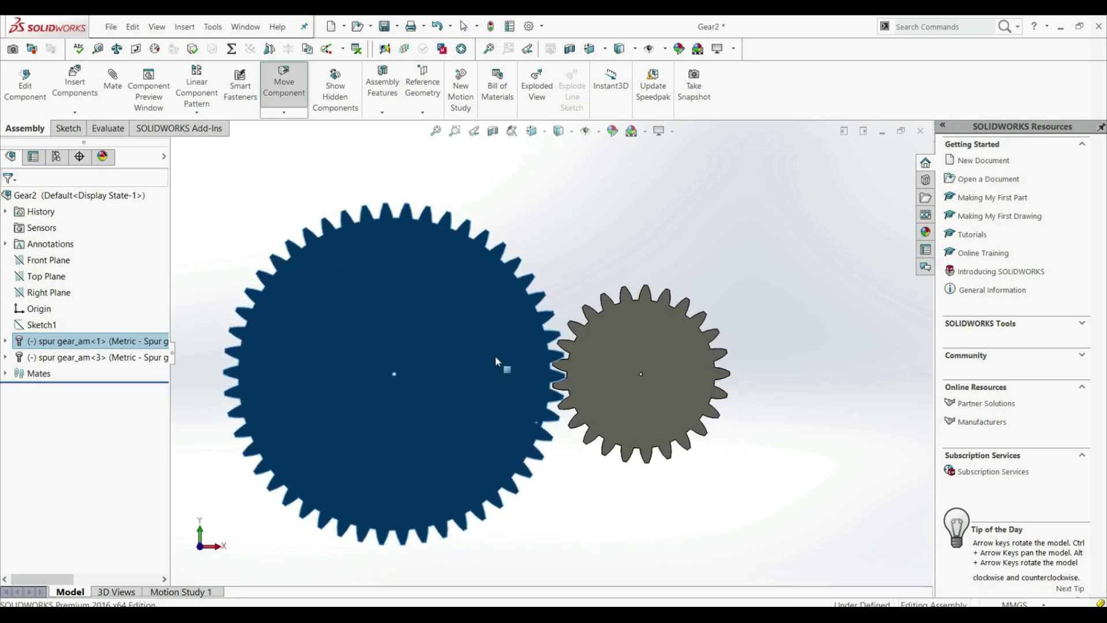
pyautogui.press('Escape')
# Step: Examine how the teeth of the large and small gears engage in the meshing zone for overlaps
pyautogui.scroll(-6, 536, 357)
pyautogui.scroll(-3, 524, 365)
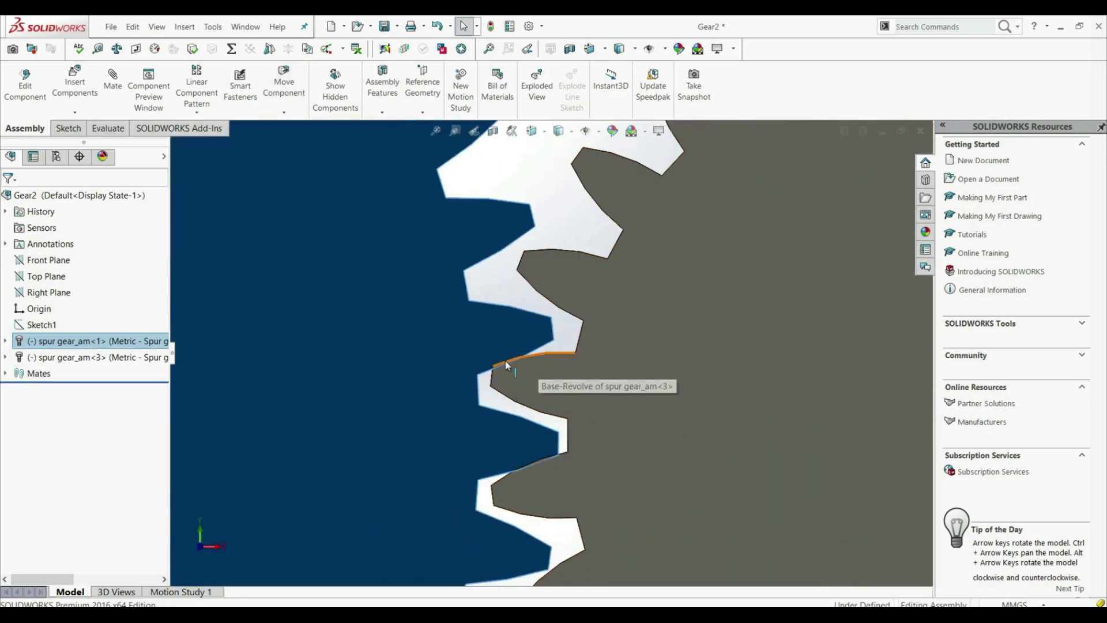
pyautogui.press('Escape')
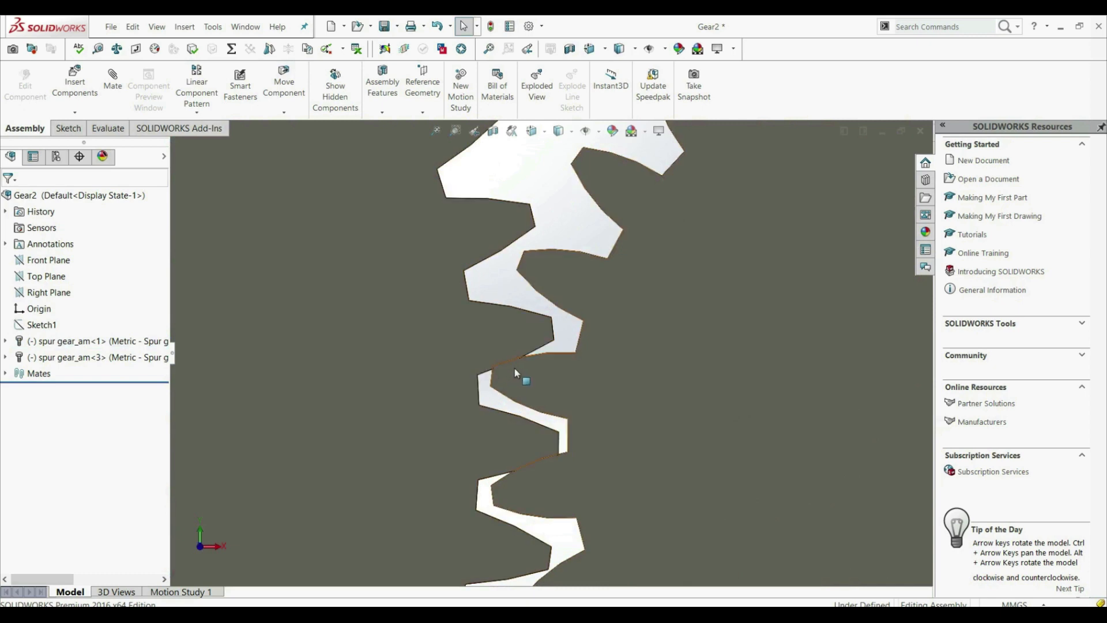
pyautogui.scroll(6, 512, 385)
pyautogui.click(545, 355)
pyautogui.scroll(-4, 546, 355)
pyautogui.click(556, 264)
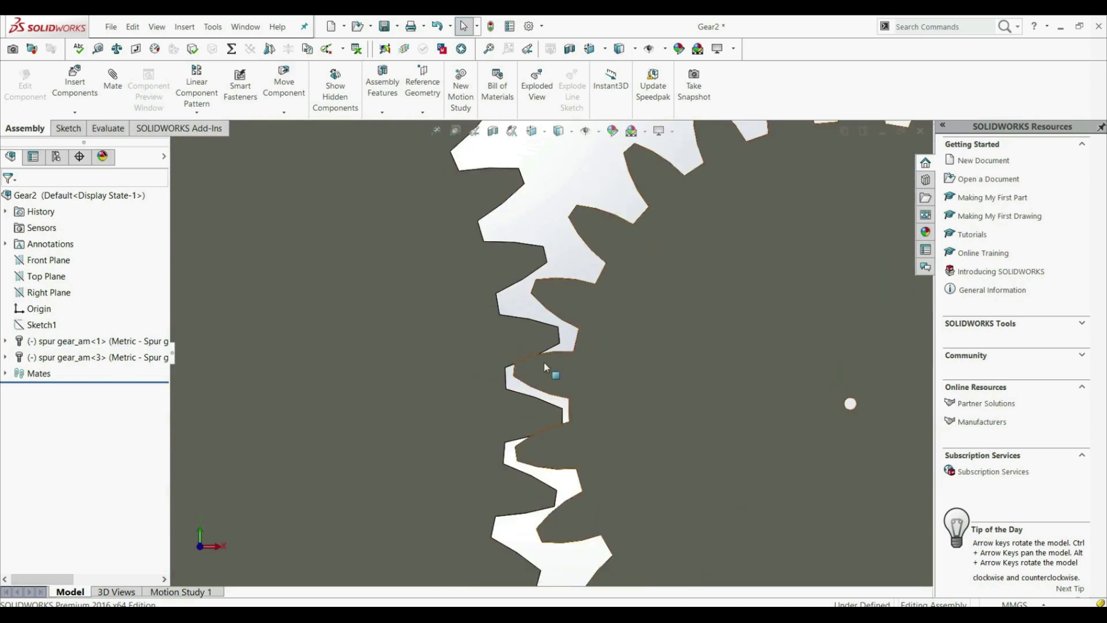
# Step: Suppress the gear mate and rotate the small gear slightly so its teeth clear the large gear's teeth
pyautogui.click(6, 373)
pyautogui.rightClick(49, 454)
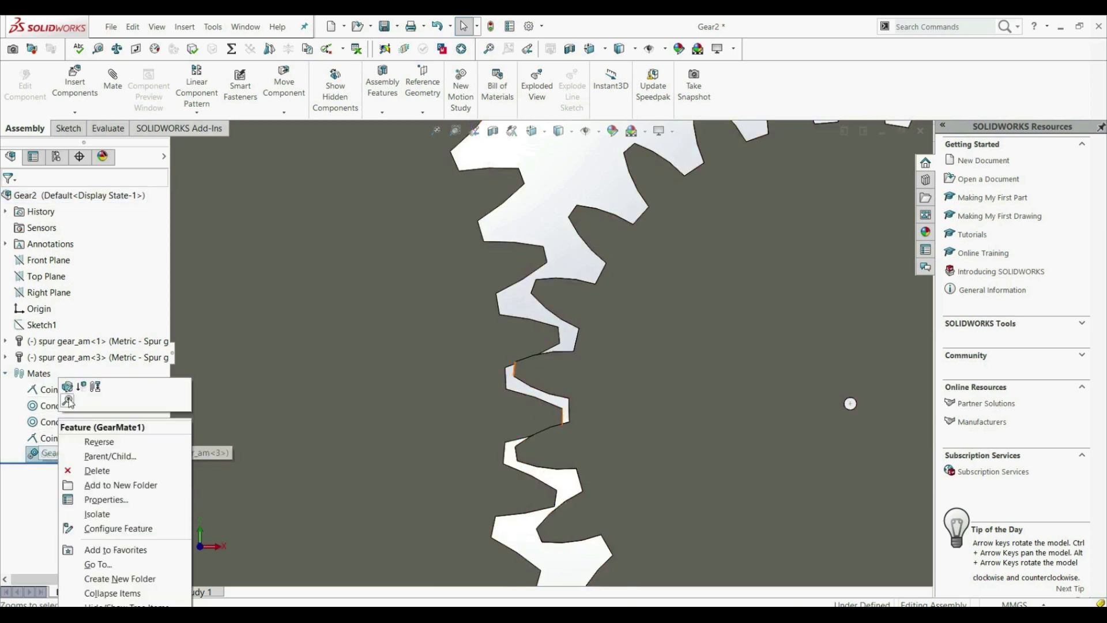
pyautogui.click(81, 387)
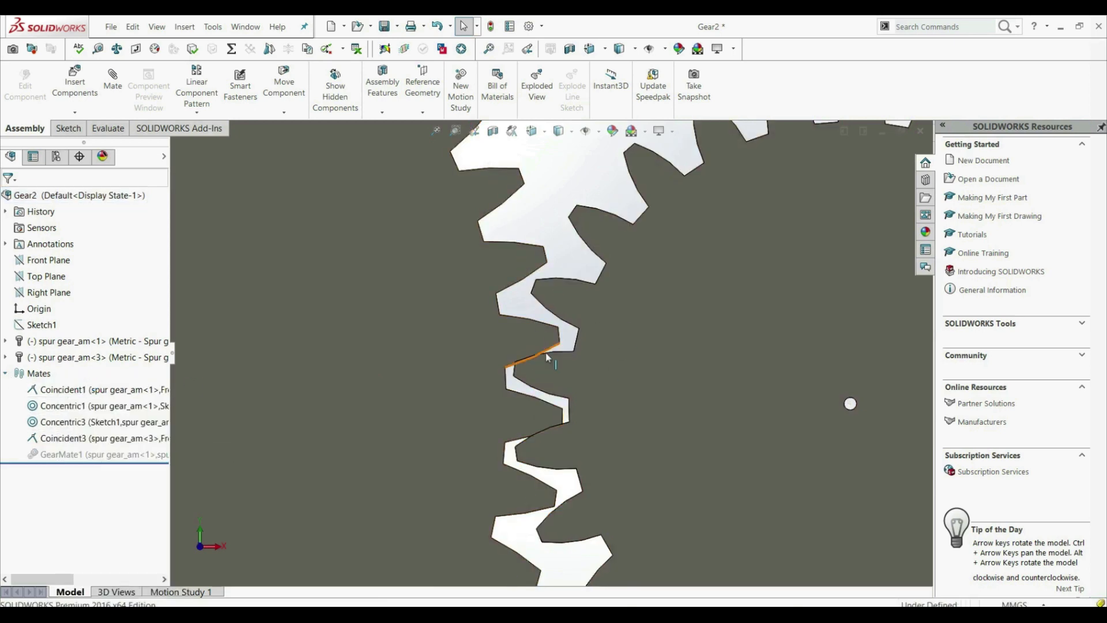
pyautogui.click(550, 351)
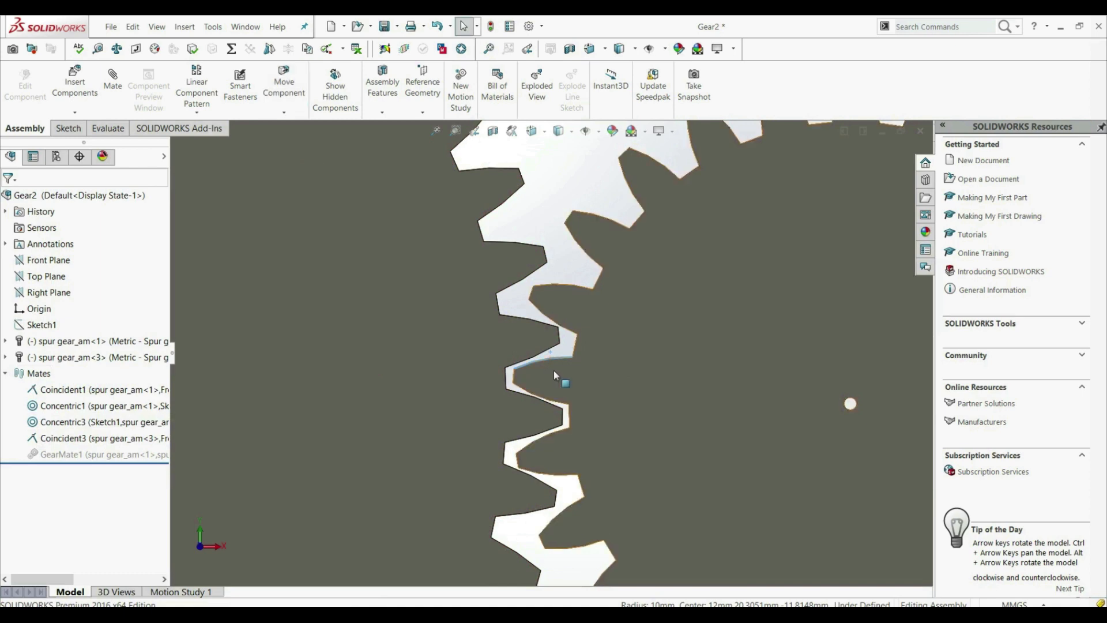
# Step: Unsuppress the gear mate and edit its ratio, setting the first value to 2 mm
pyautogui.rightClick(48, 459)
pyautogui.click(73, 388)
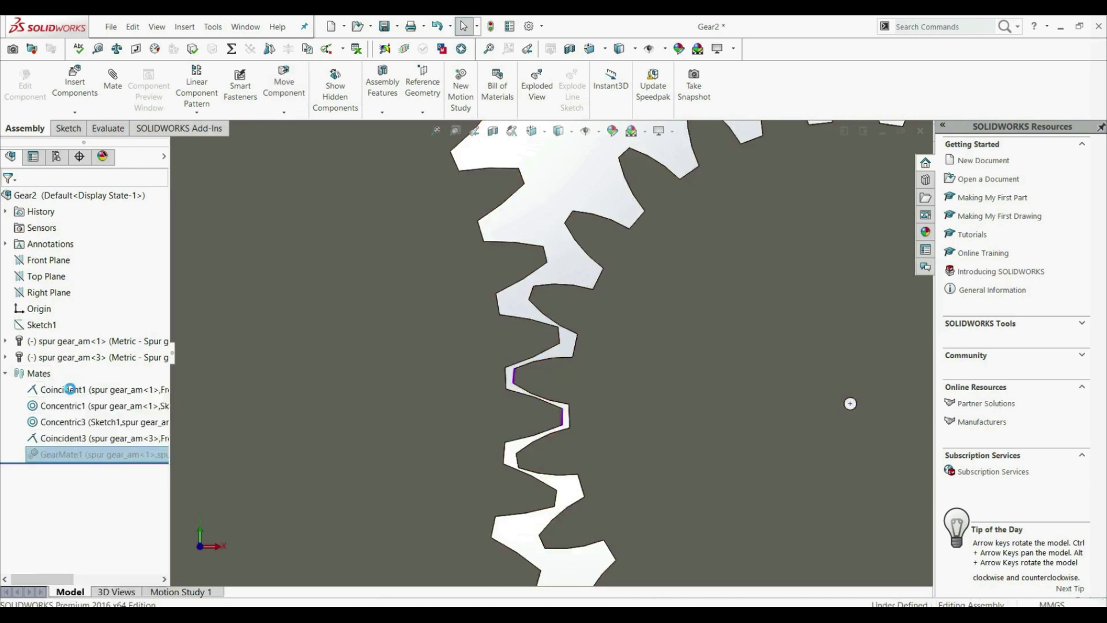
pyautogui.rightClick(50, 460)
pyautogui.click(59, 389)
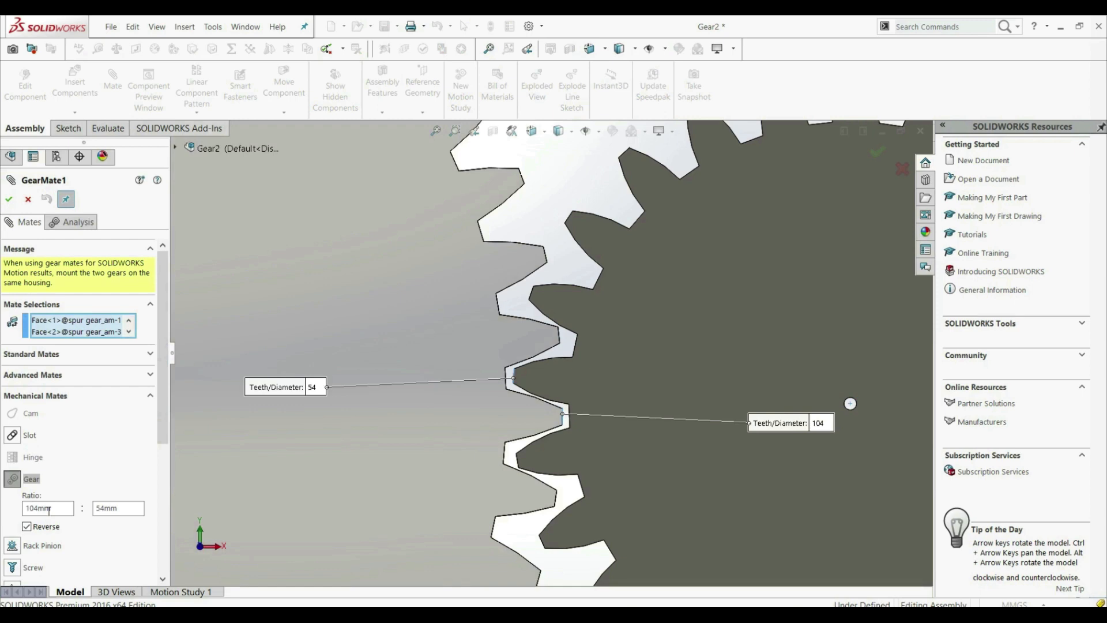
pyautogui.doubleClick(49, 508)
pyautogui.write('2')
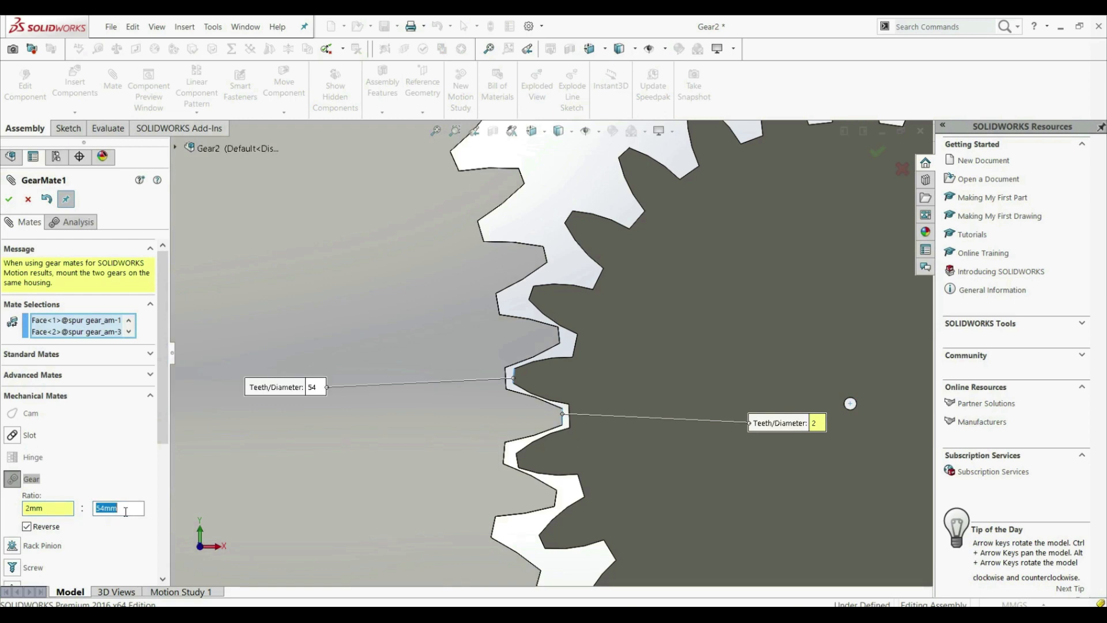
pyautogui.click(8, 199)
pyautogui.click(9, 199)
# Step: Turn the large gear to test the edited gear ratio and check the tooth engagement with the small gear
pyautogui.scroll(3, 512, 357)
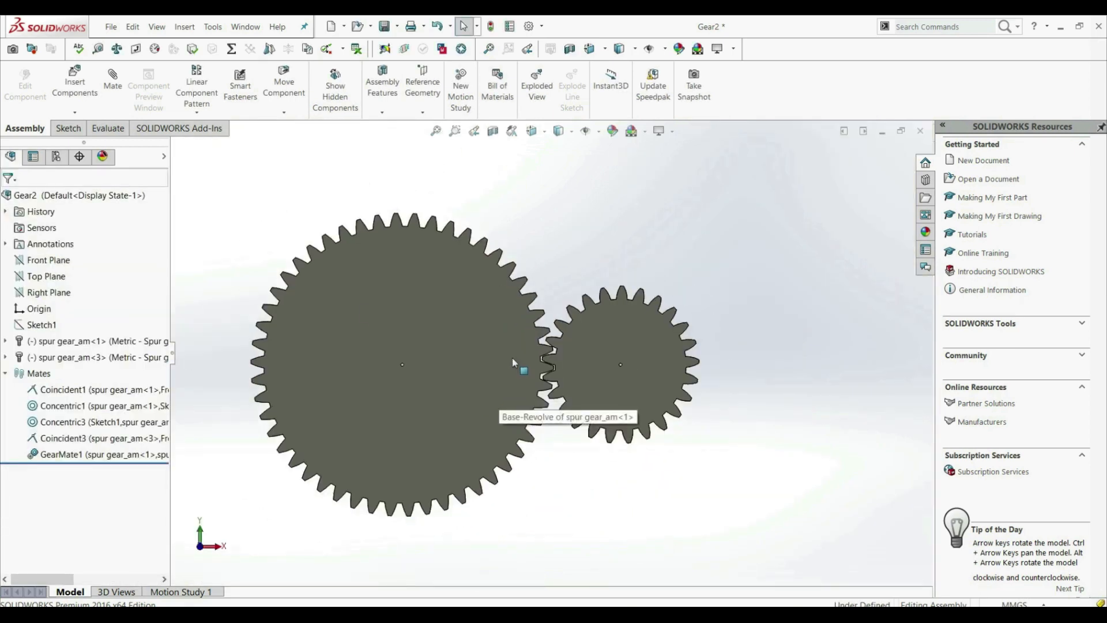
pyautogui.click(531, 381)
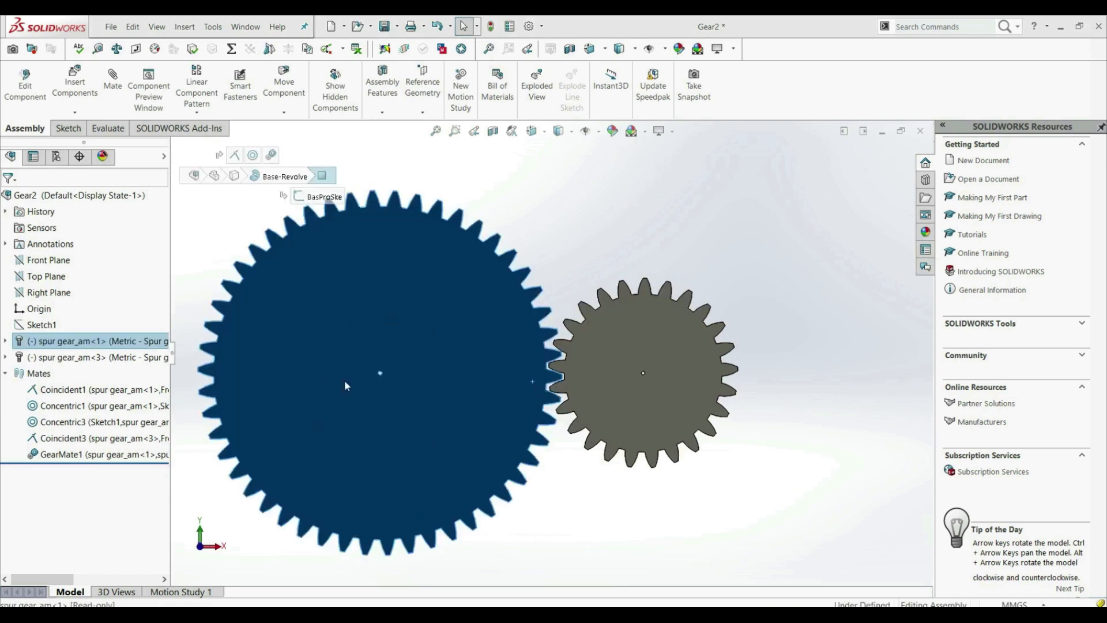
pyautogui.moveTo(414, 433); pyautogui.dragTo(440, 402)
pyautogui.scroll(-2, 537, 385)
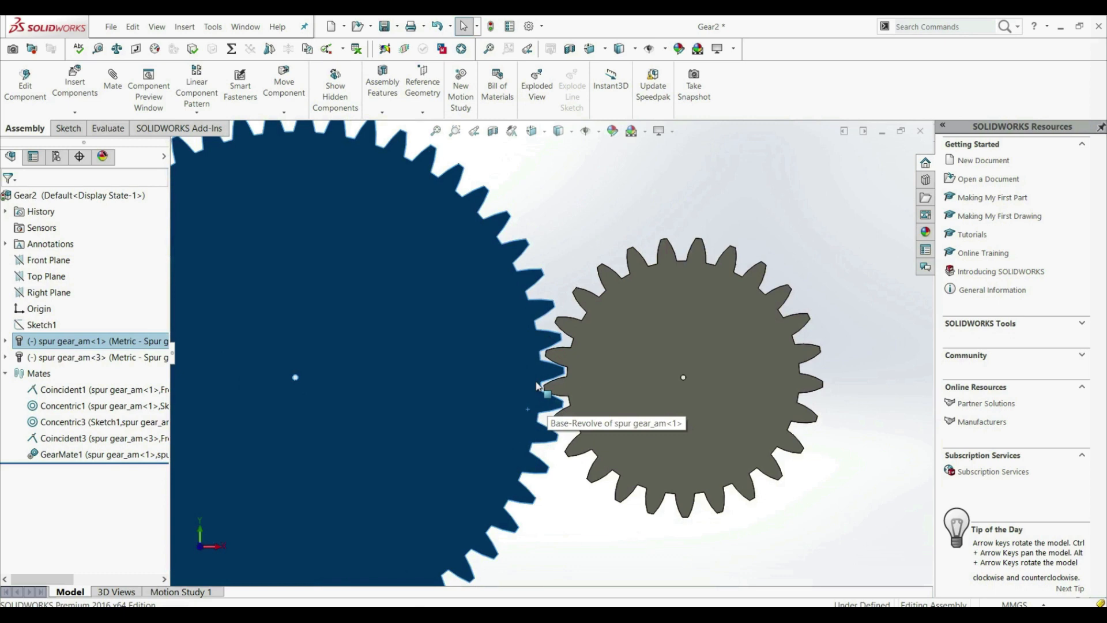
pyautogui.scroll(-2, 536, 371)
pyautogui.click(598, 236)
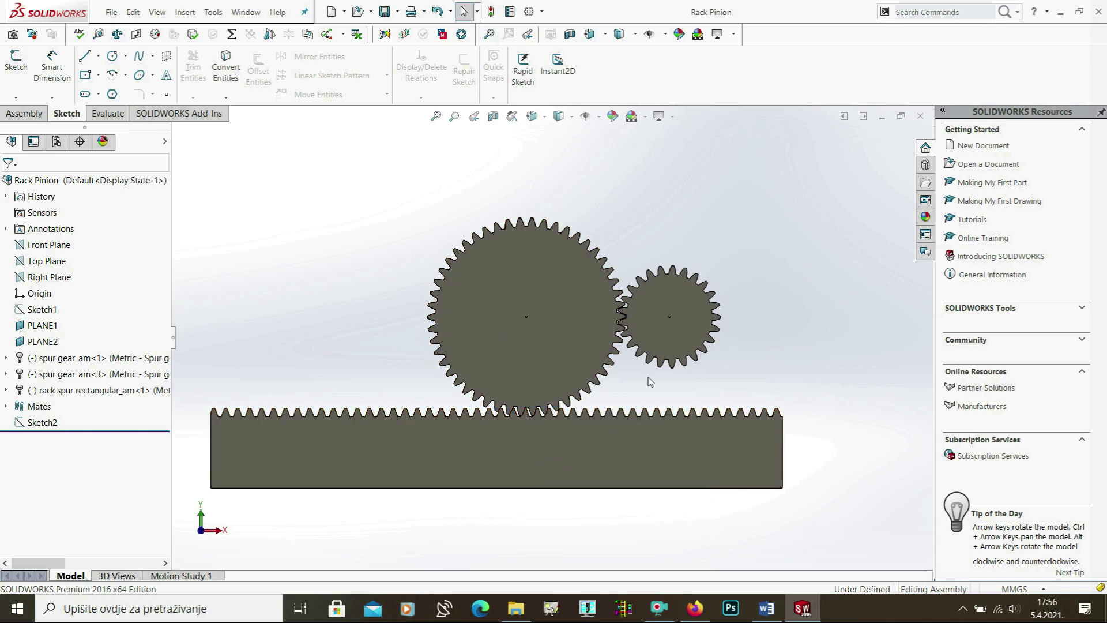
# Step: Turn the small spur gear in the Rack Pinion assembly to test how it drives the large gear
pyautogui.scroll(-2, 650, 329)
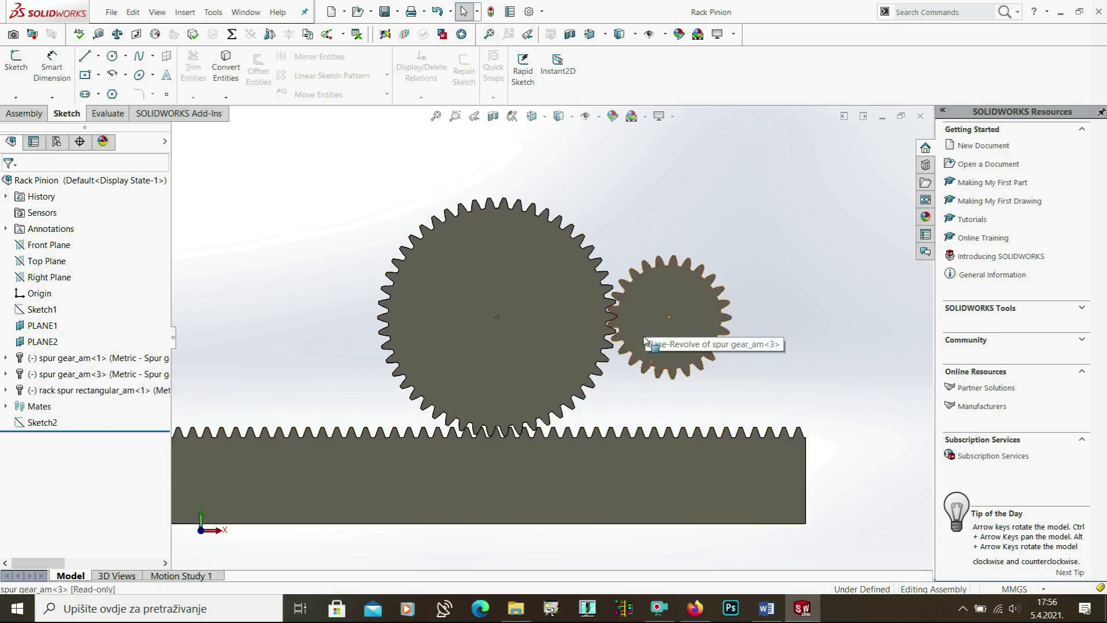
pyautogui.click(642, 345)
pyautogui.moveTo(694, 302); pyautogui.dragTo(650, 386)
pyautogui.click(650, 386)
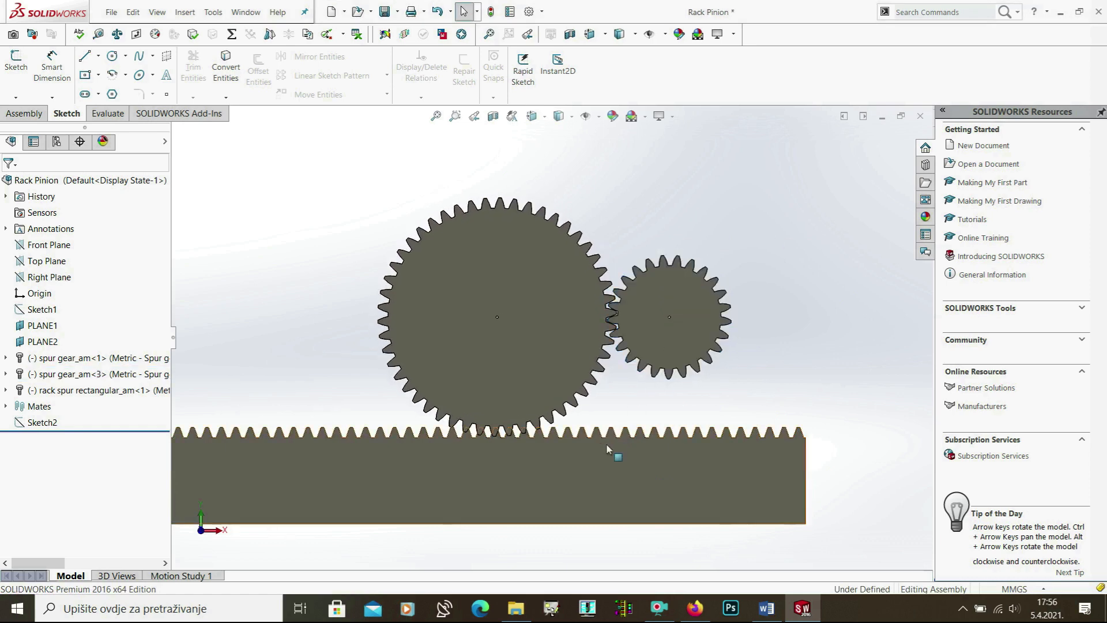
# Step: Align the large gear's teeth with the rack's teeth so that they mesh without overlapping
pyautogui.scroll(2, 607, 448)
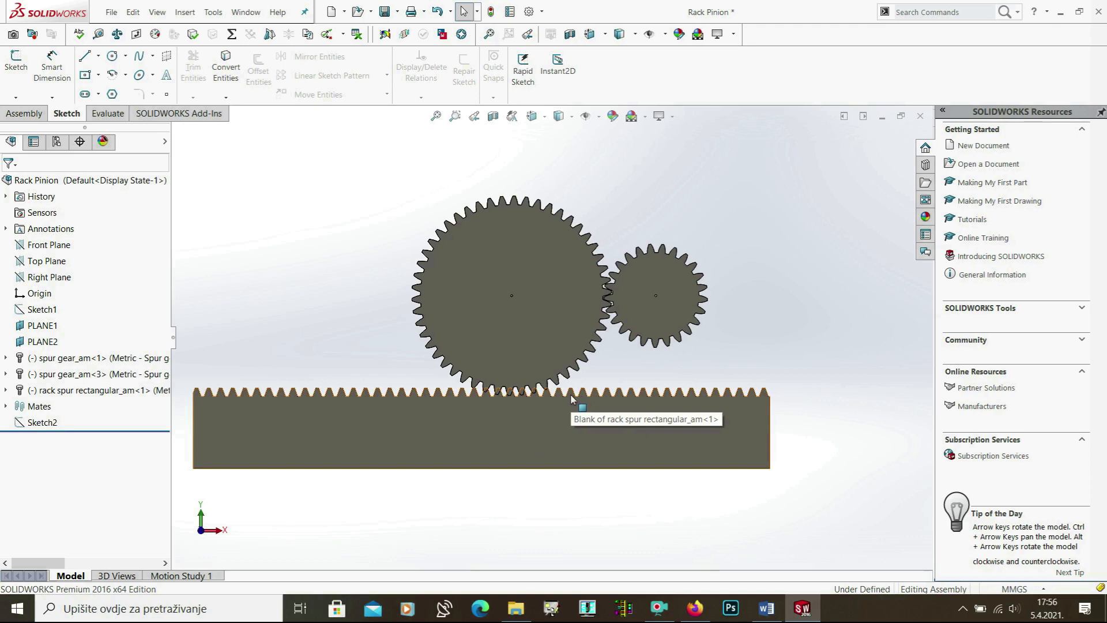
pyautogui.scroll(-4, 571, 398)
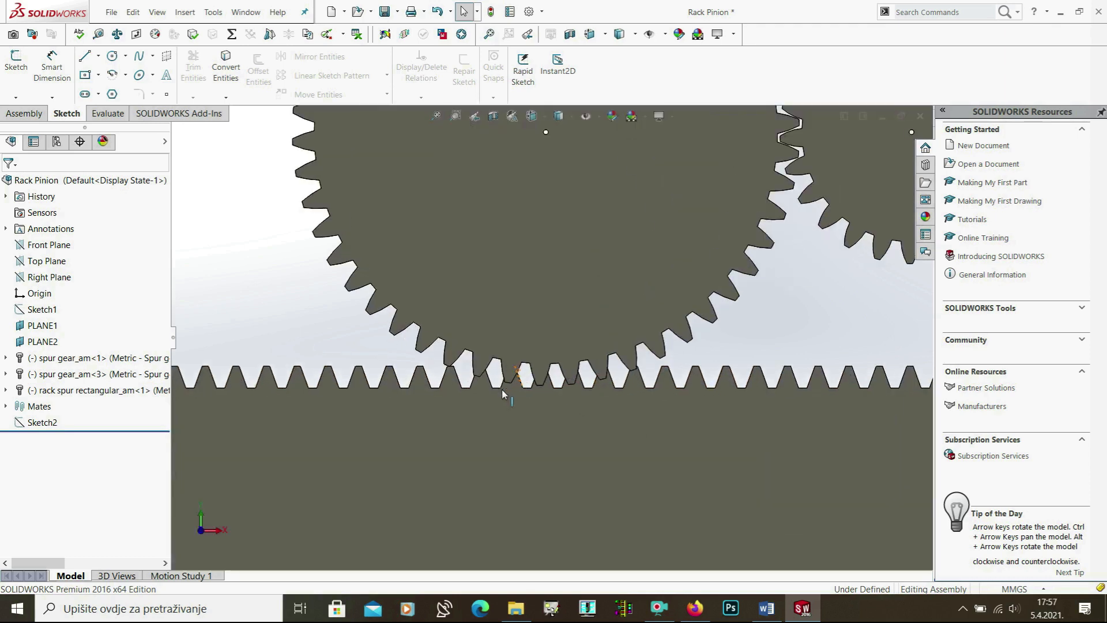
pyautogui.scroll(-3, 530, 374)
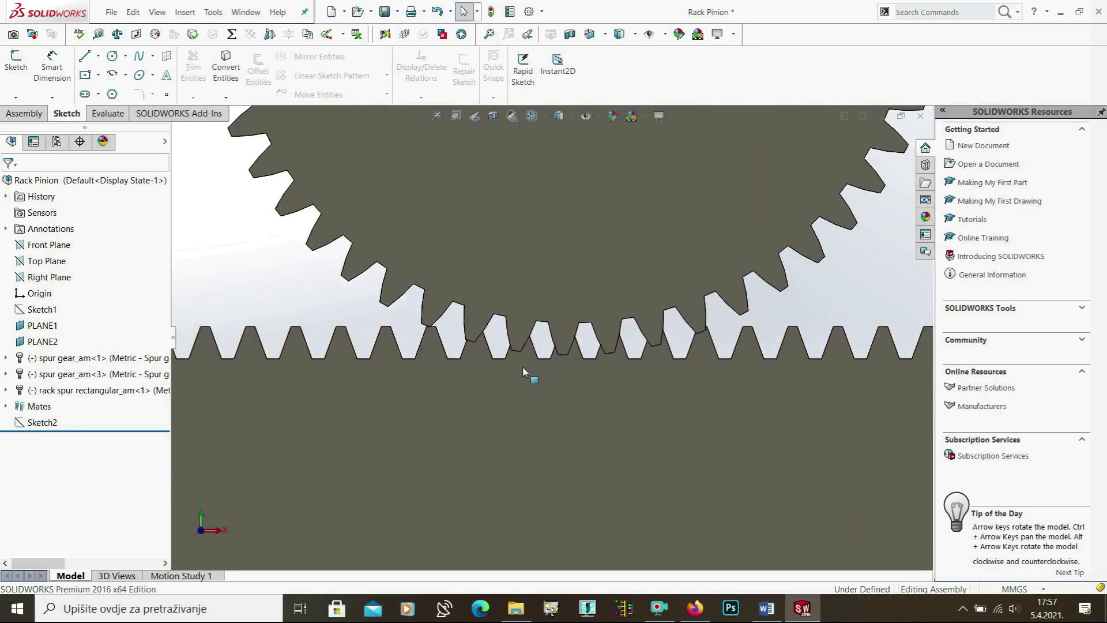
pyautogui.moveTo(541, 355); pyautogui.dragTo(558, 349)
pyautogui.click(849, 290)
pyautogui.scroll(5, 577, 326)
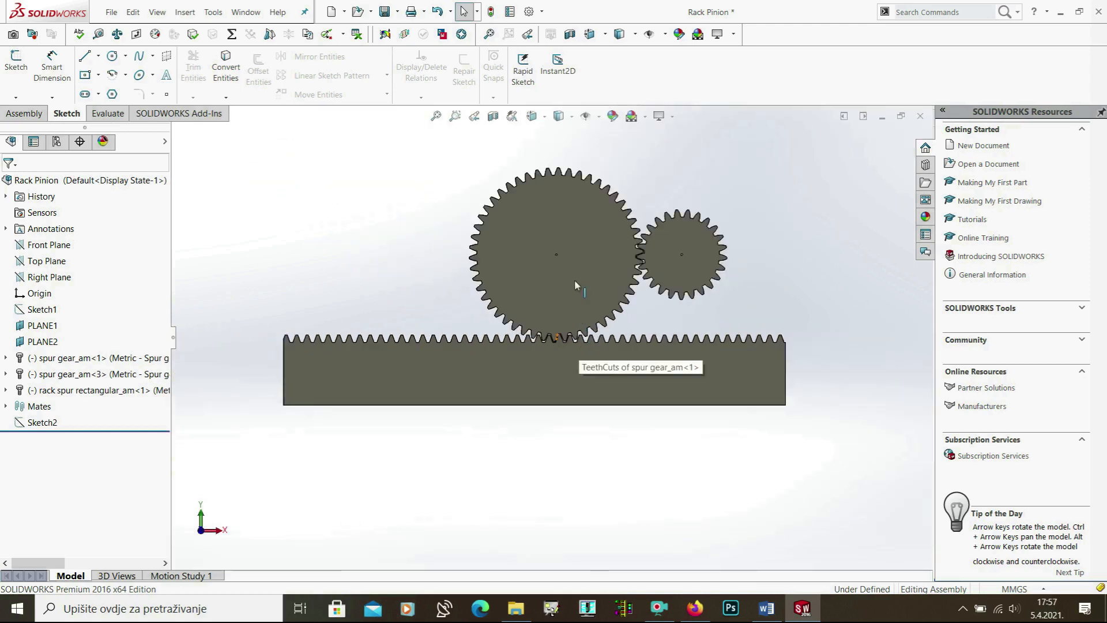
# Step: Set up a rack pinion mate using the rack's long bottom edge and a tooth root edge on the large gear
pyautogui.click(21, 113)
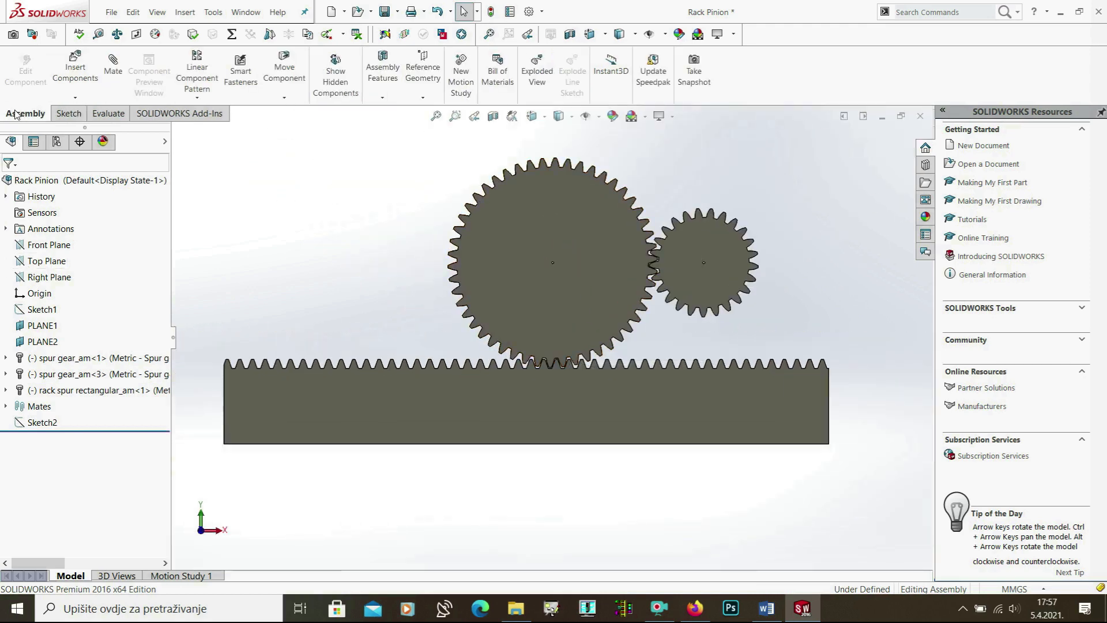
pyautogui.click(116, 87)
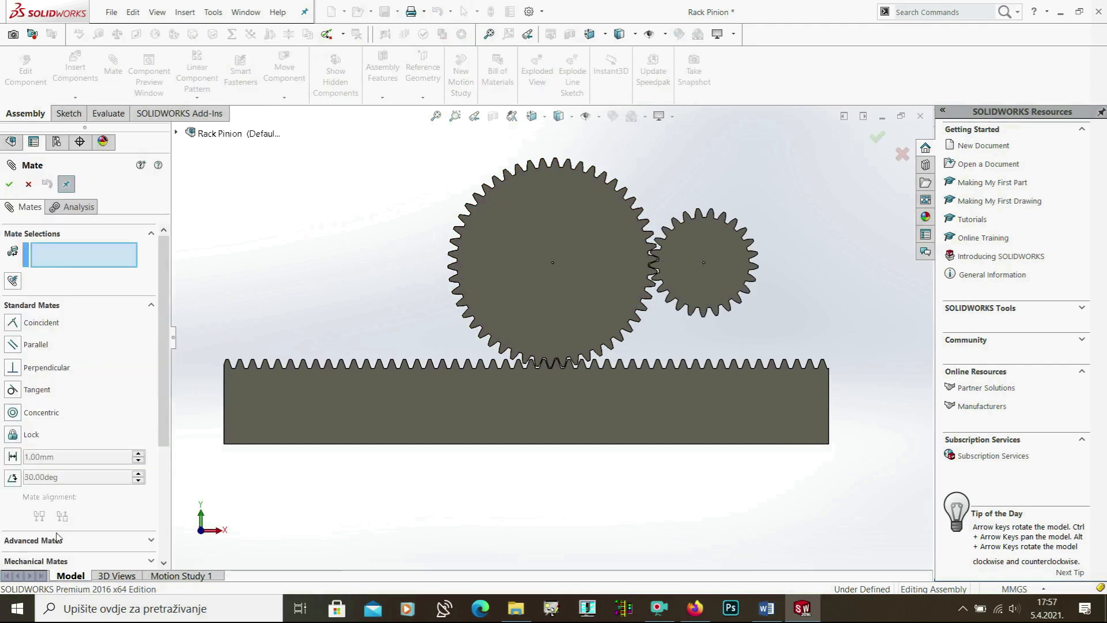
pyautogui.click(47, 562)
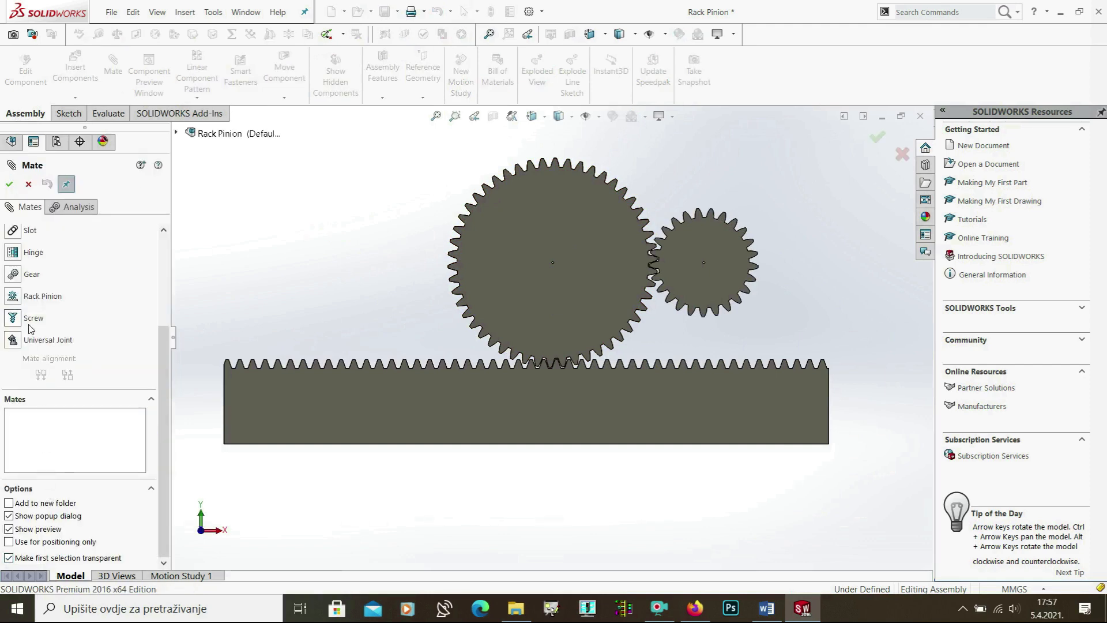
pyautogui.click(13, 297)
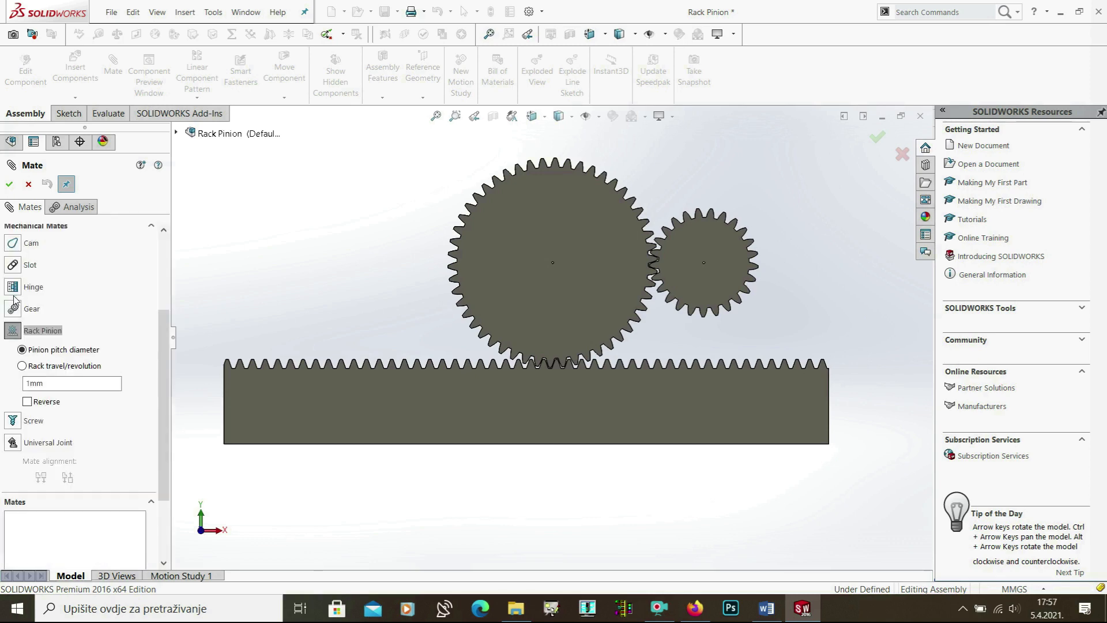
pyautogui.moveTo(161, 358); pyautogui.dragTo(162, 283)
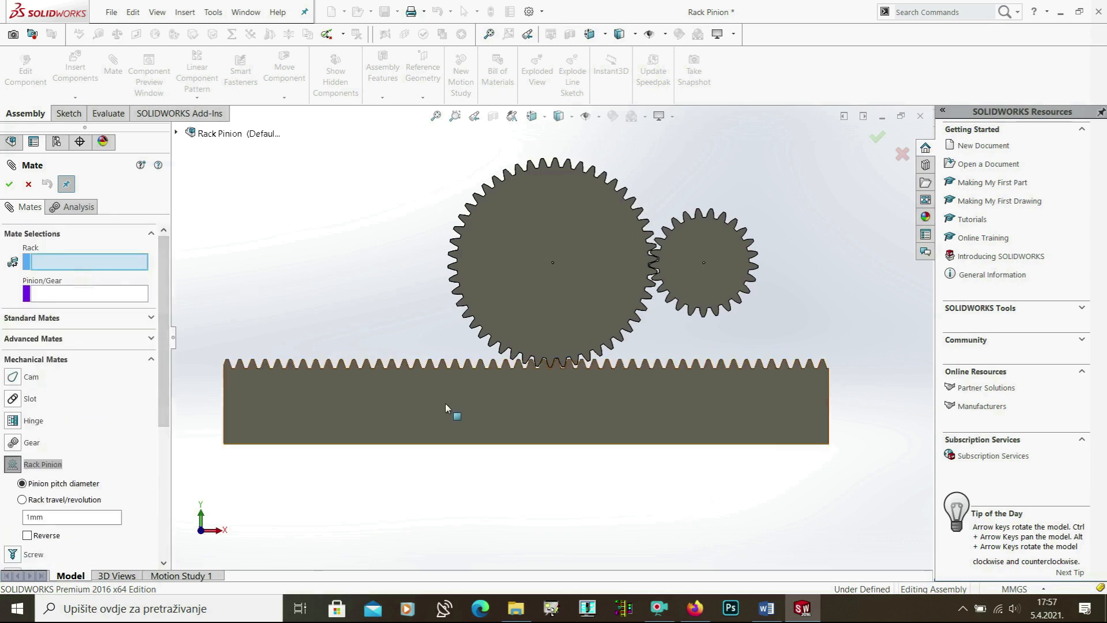
pyautogui.scroll(-3, 535, 445)
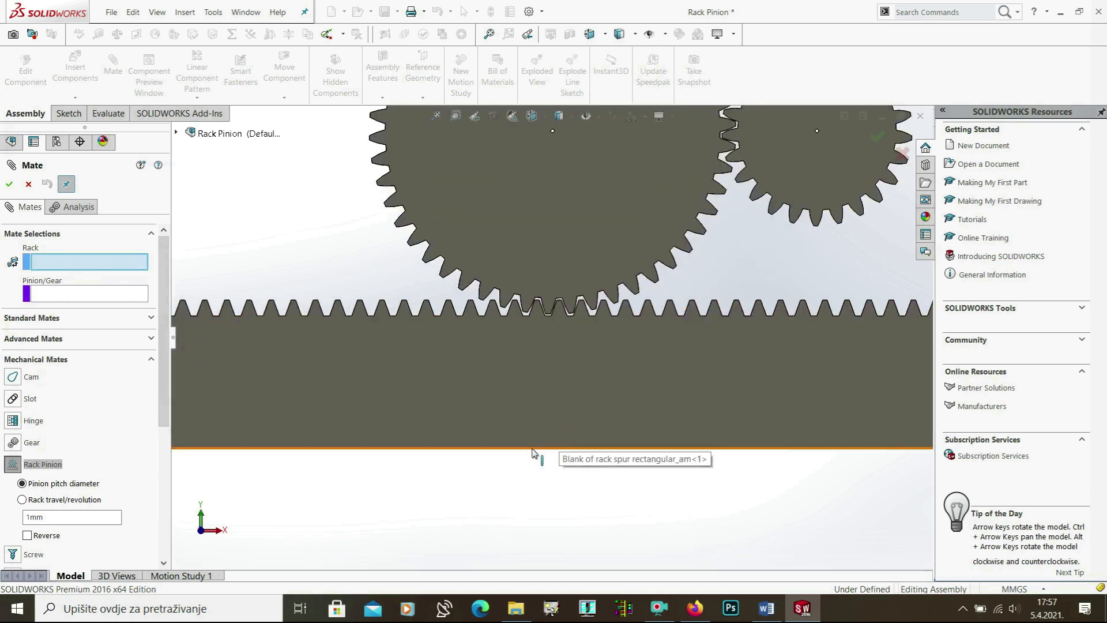
pyautogui.click(533, 448)
pyautogui.scroll(3, 474, 383)
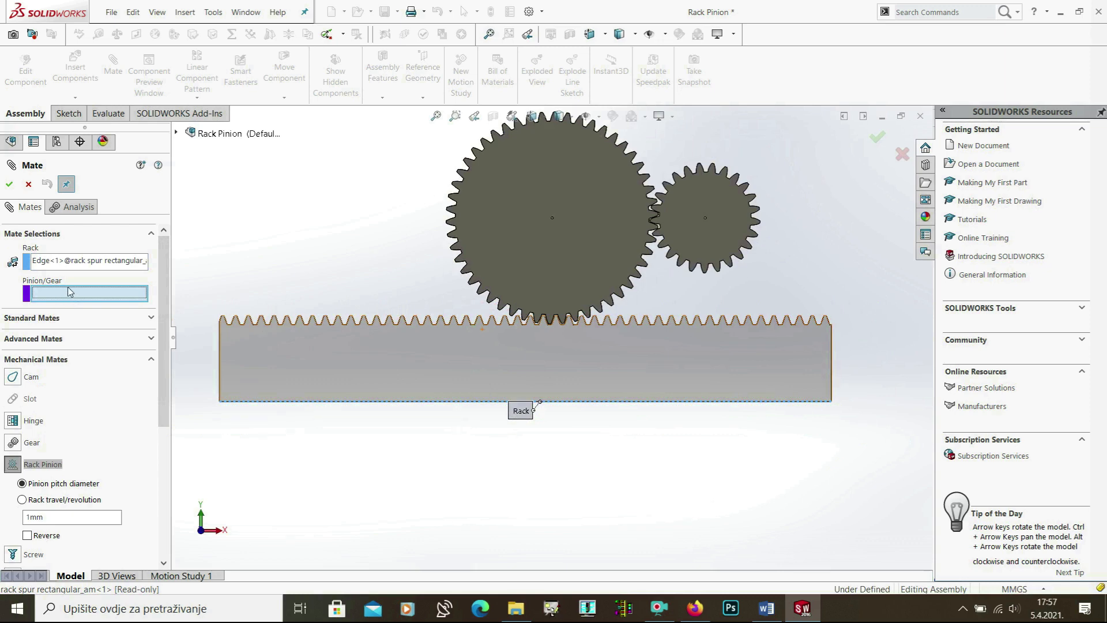
pyautogui.scroll(-4, 513, 305)
pyautogui.click(513, 320)
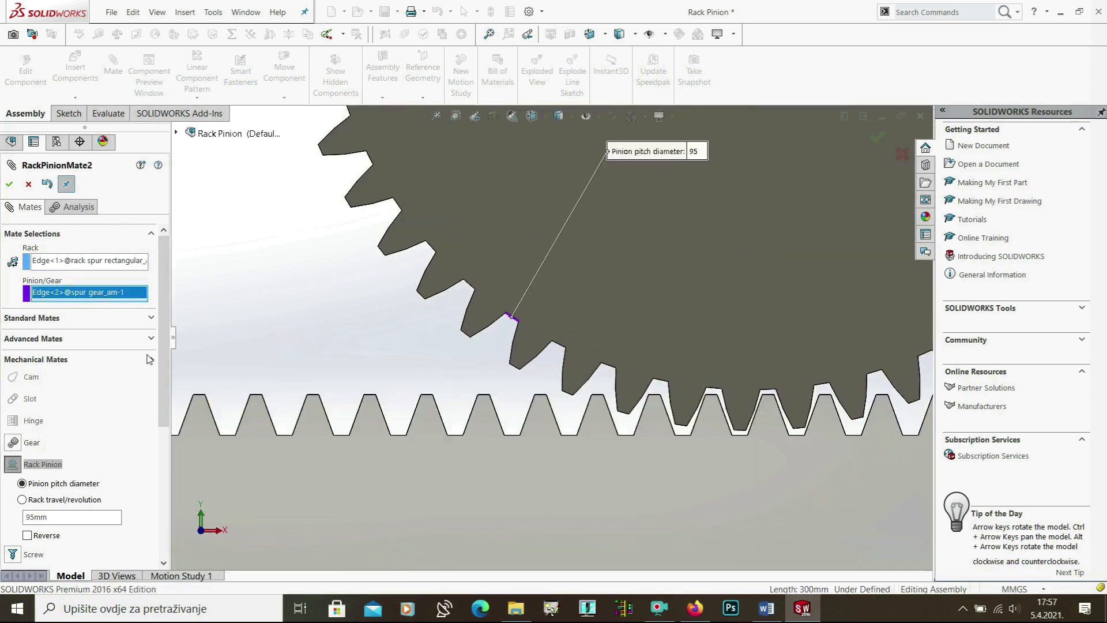
# Step: Define the rack pinion mate by rack travel per revolution and finish it
pyautogui.scroll(-3, 106, 413)
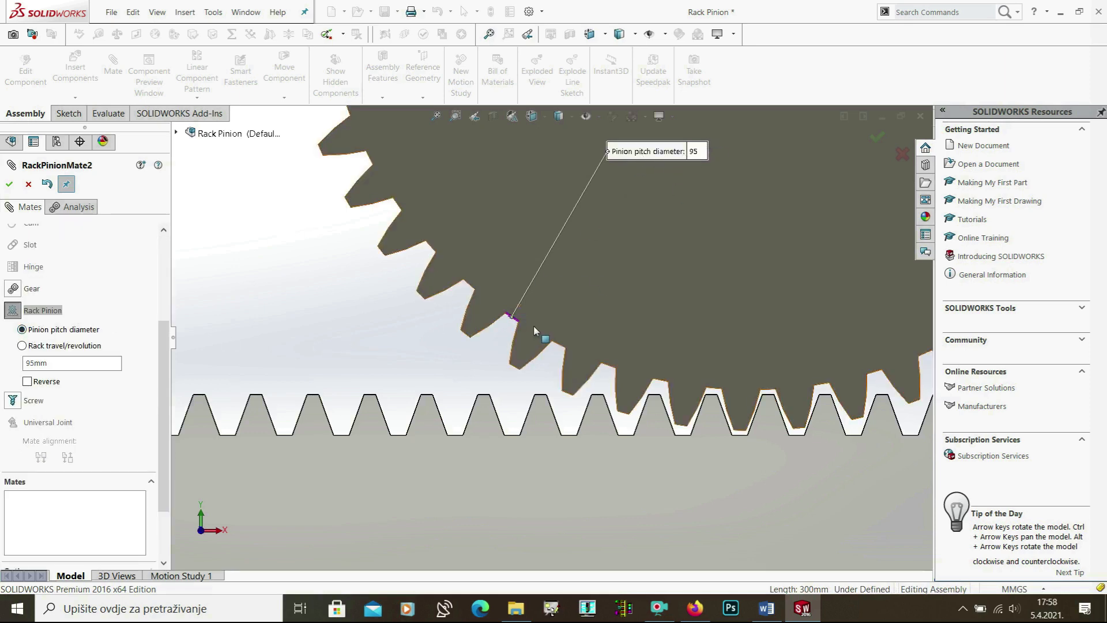
pyautogui.click(24, 346)
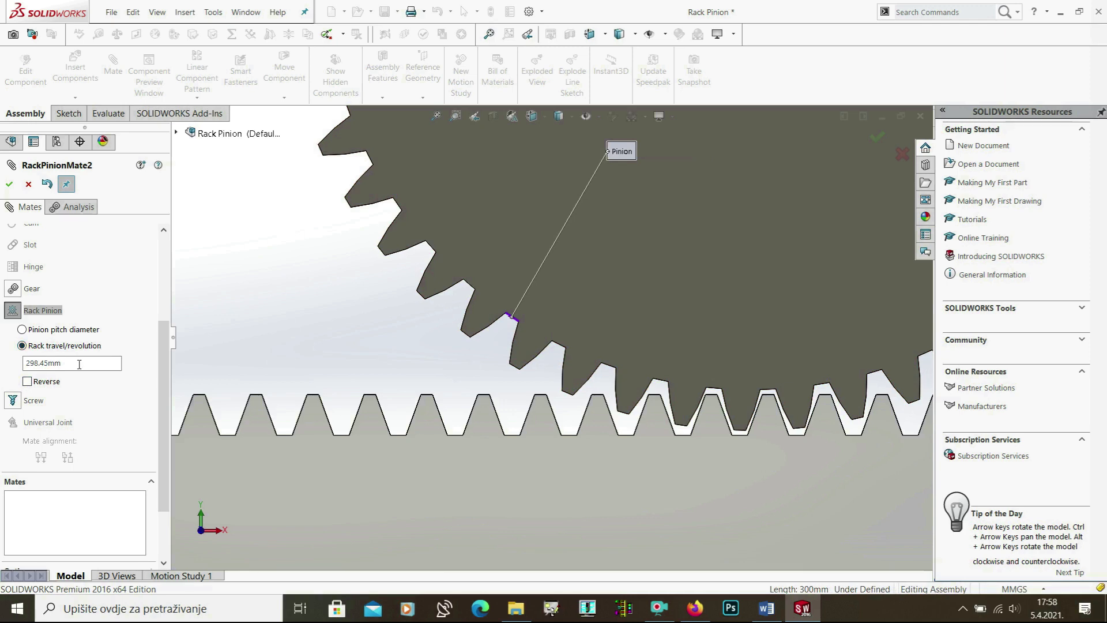
pyautogui.click(9, 185)
pyautogui.click(9, 185)
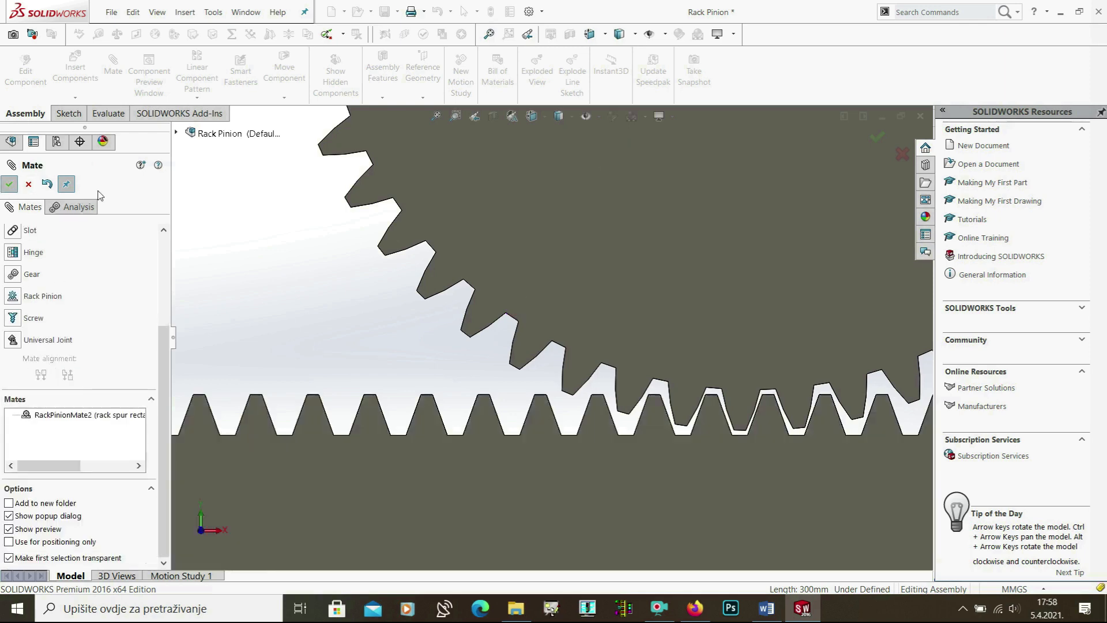
pyautogui.scroll(2, 597, 390)
pyautogui.scroll(3, 619, 386)
pyautogui.scroll(-4, 617, 392)
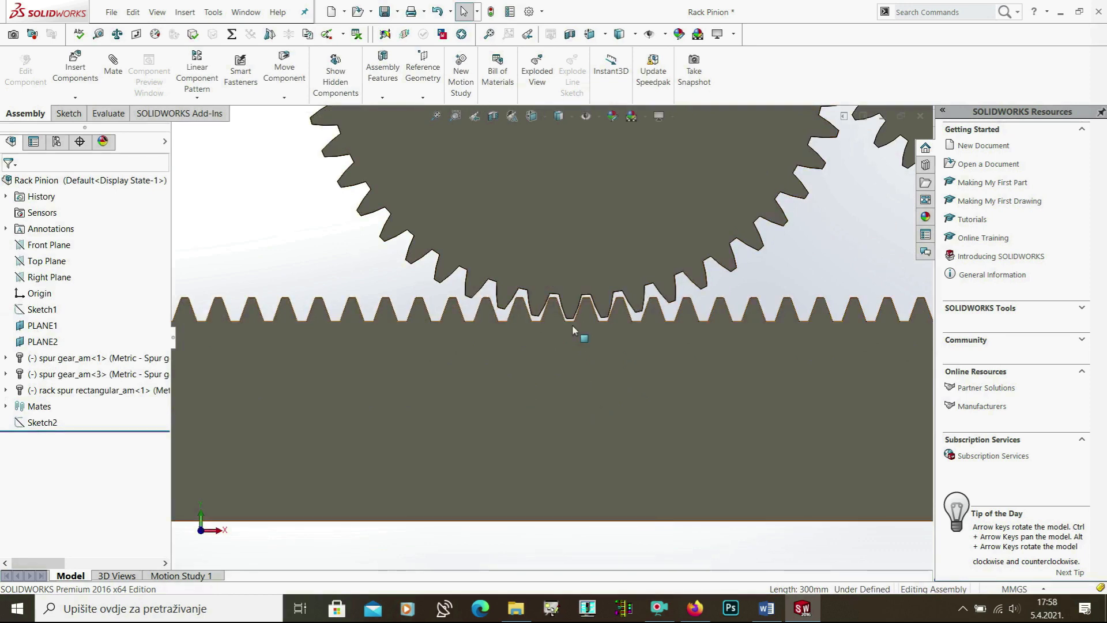
pyautogui.scroll(3, 582, 469)
pyautogui.scroll(-3, 593, 441)
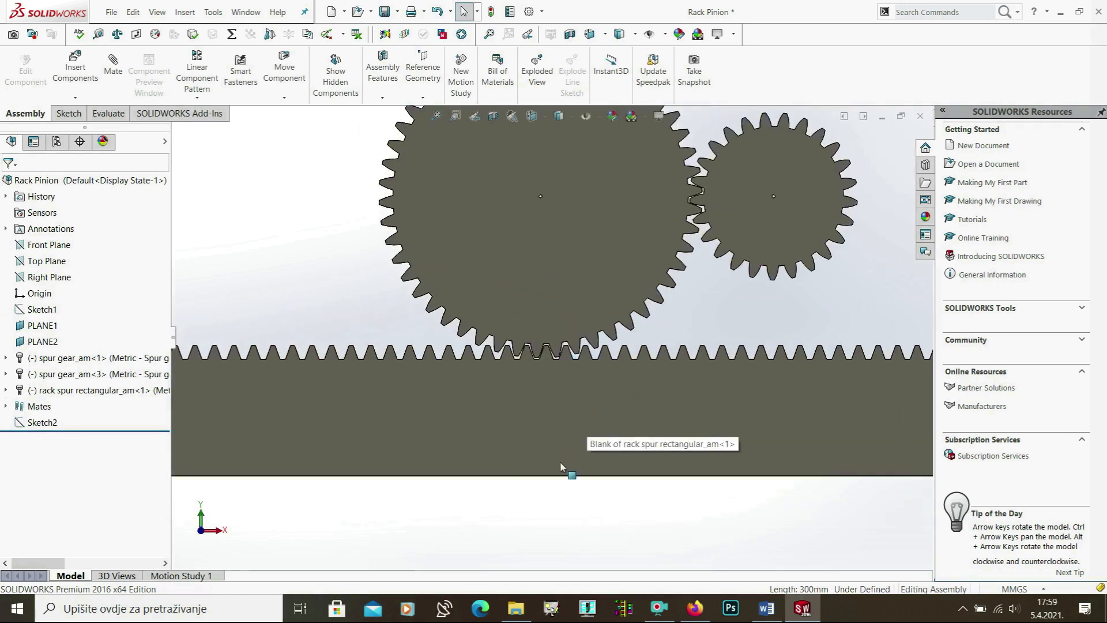
# Step: Slide the rack sideways to test how the rack pinion mate turns the gears
pyautogui.click(556, 470)
pyautogui.moveTo(514, 468); pyautogui.dragTo(612, 462)
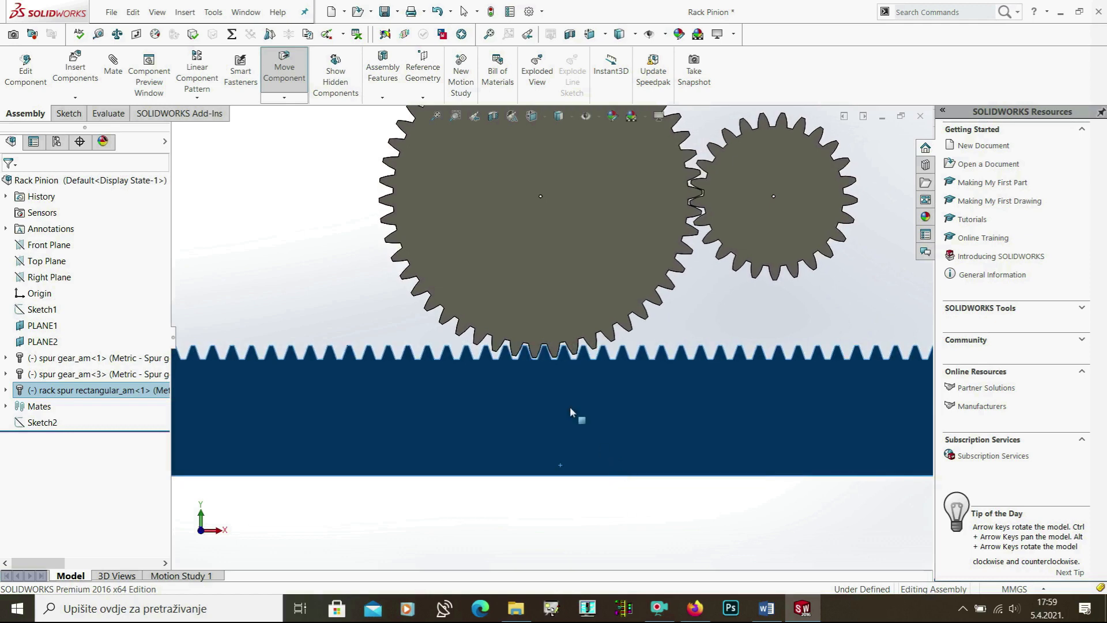
pyautogui.scroll(-6, 542, 353)
pyautogui.scroll(6, 534, 334)
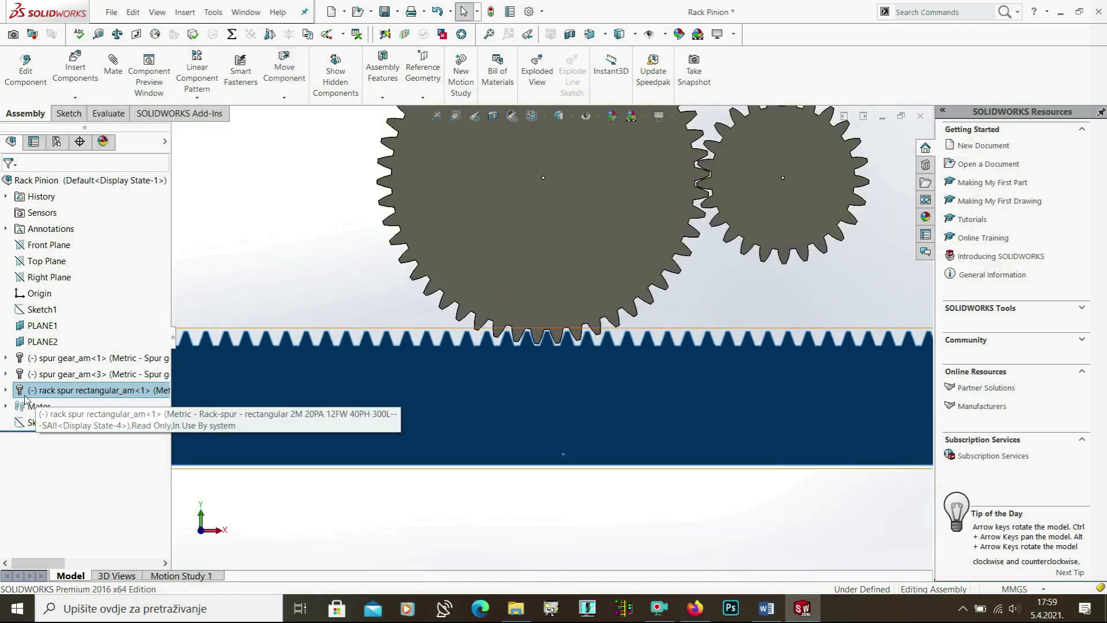
# Step: Edit the rack pinion mate to reverse its direction and accept the change
pyautogui.click(6, 406)
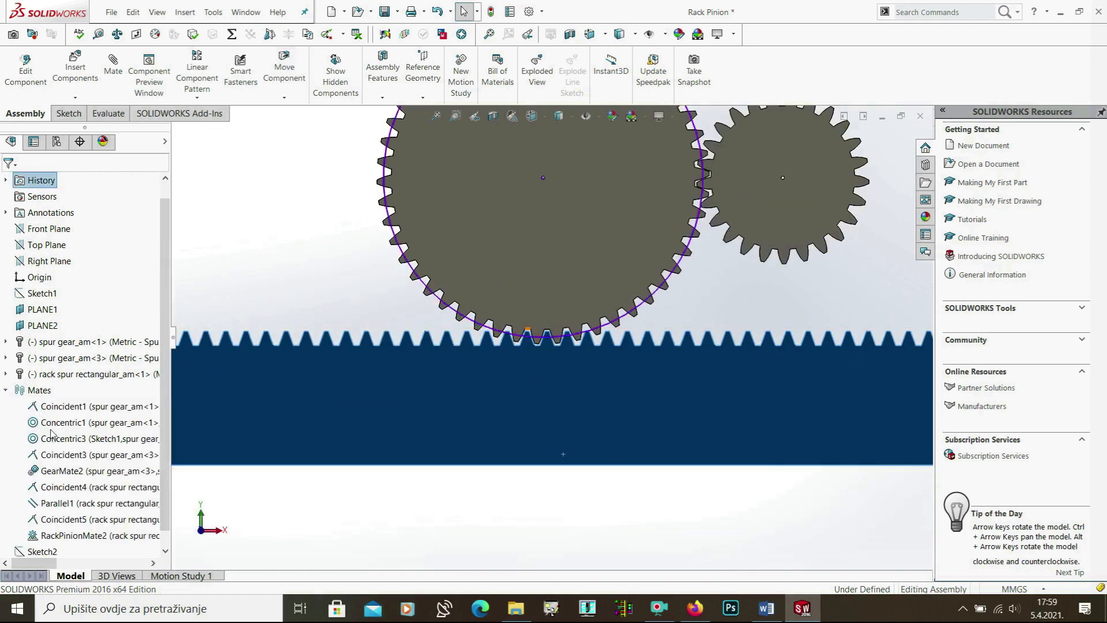
pyautogui.rightClick(68, 535)
pyautogui.click(75, 372)
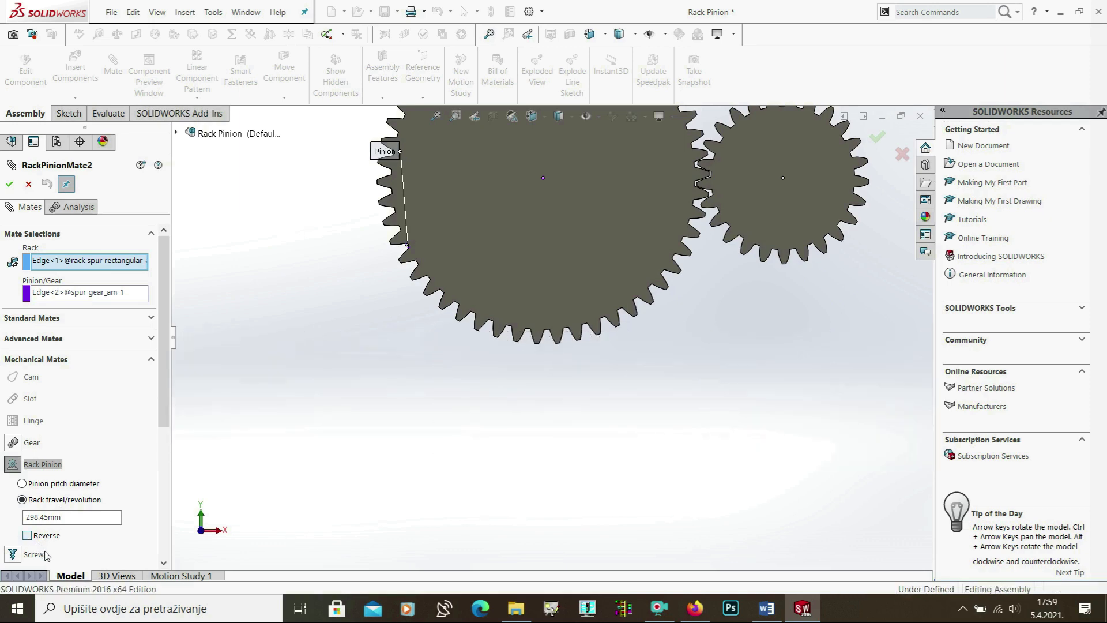
pyautogui.click(27, 535)
pyautogui.click(10, 184)
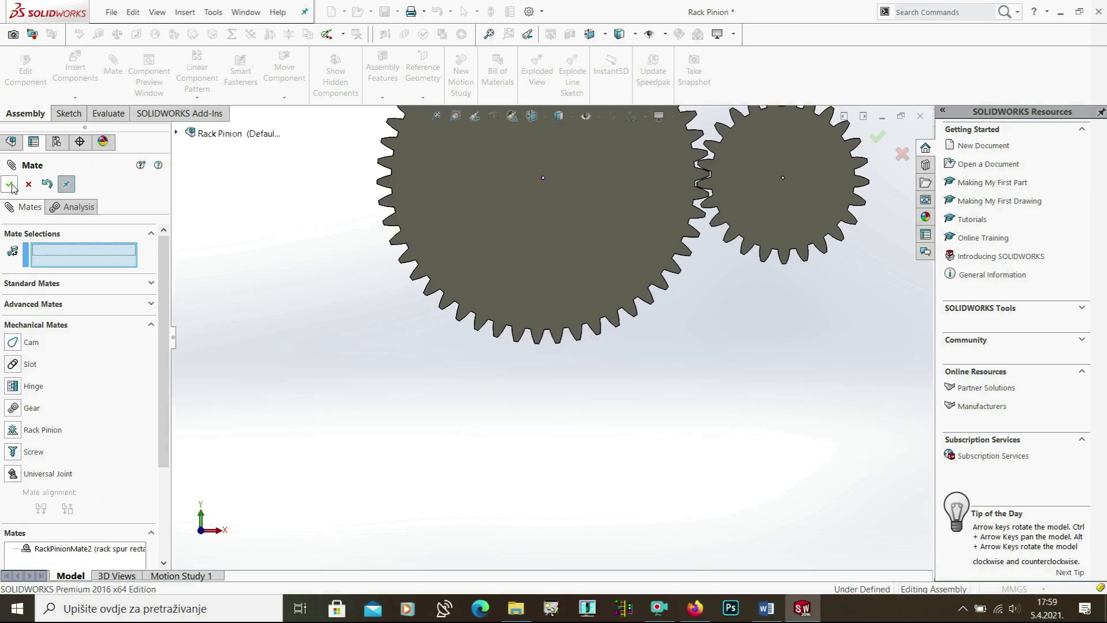
pyautogui.click(9, 184)
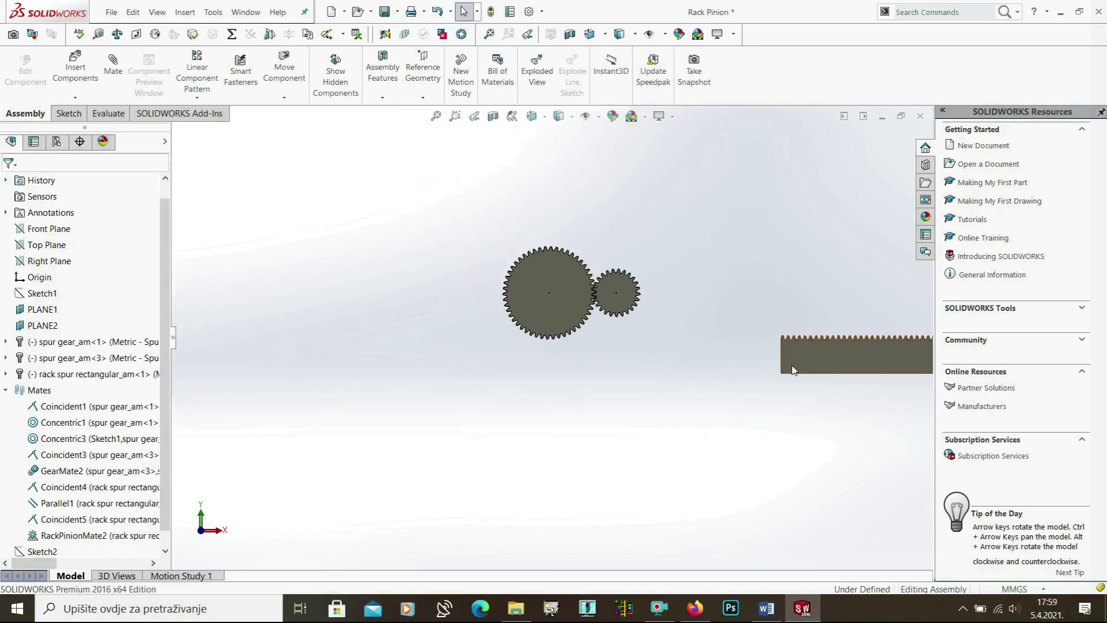
# Step: Bring the rack back under the large gear and slide it both ways to test the reversed mate
pyautogui.moveTo(840, 369); pyautogui.dragTo(392, 364)
pyautogui.click(581, 425)
pyautogui.scroll(-3, 580, 424)
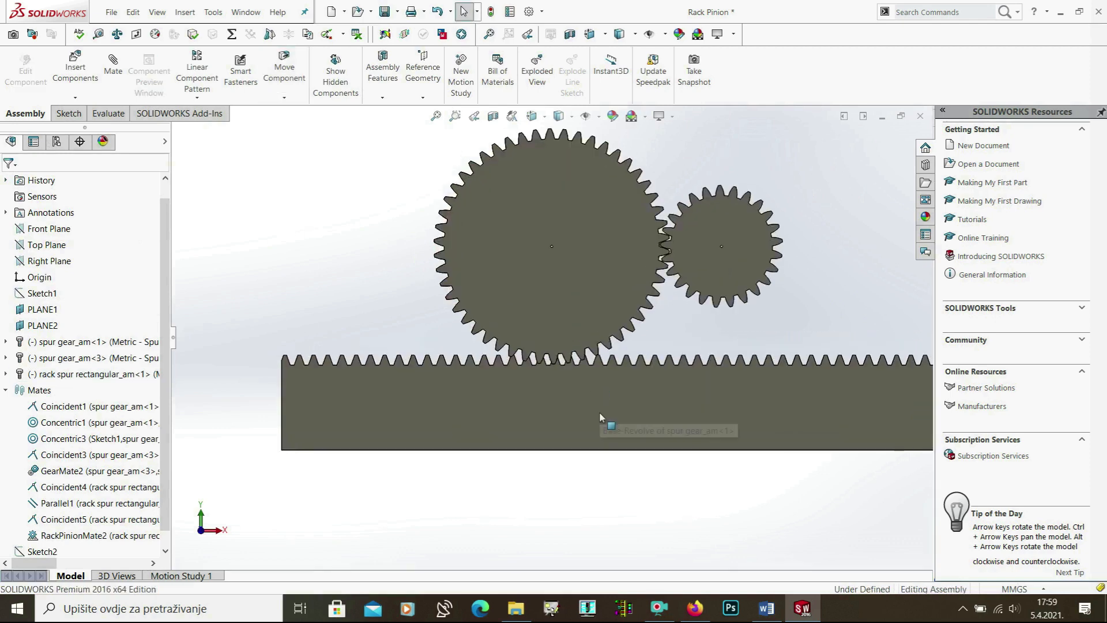
pyautogui.moveTo(580, 417); pyautogui.dragTo(352, 373)
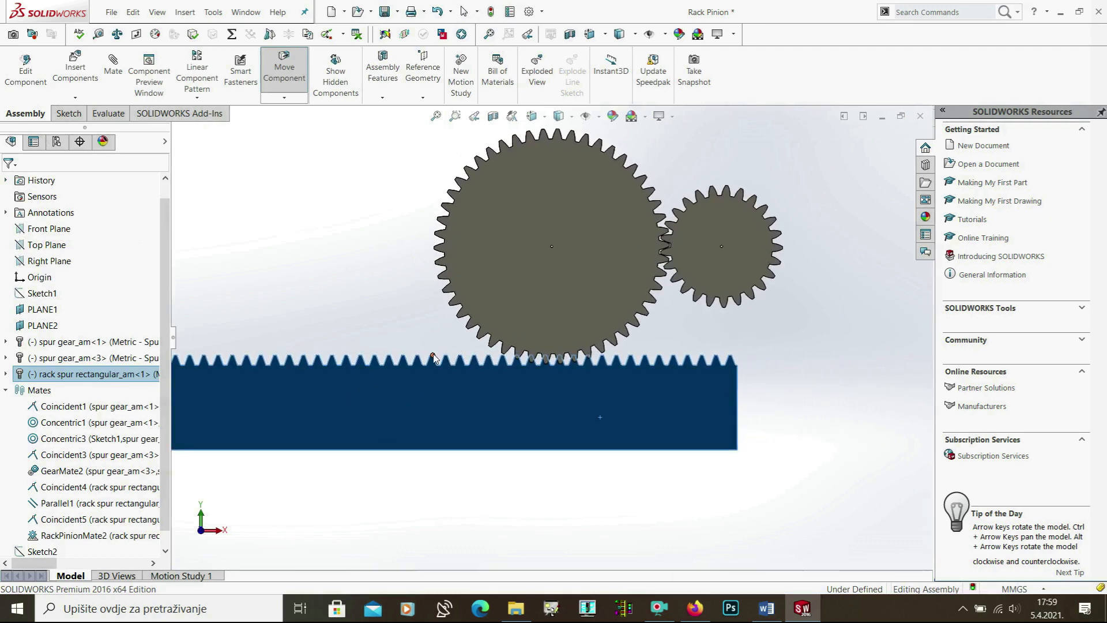
pyautogui.scroll(-3, 529, 341)
pyautogui.scroll(5, 551, 341)
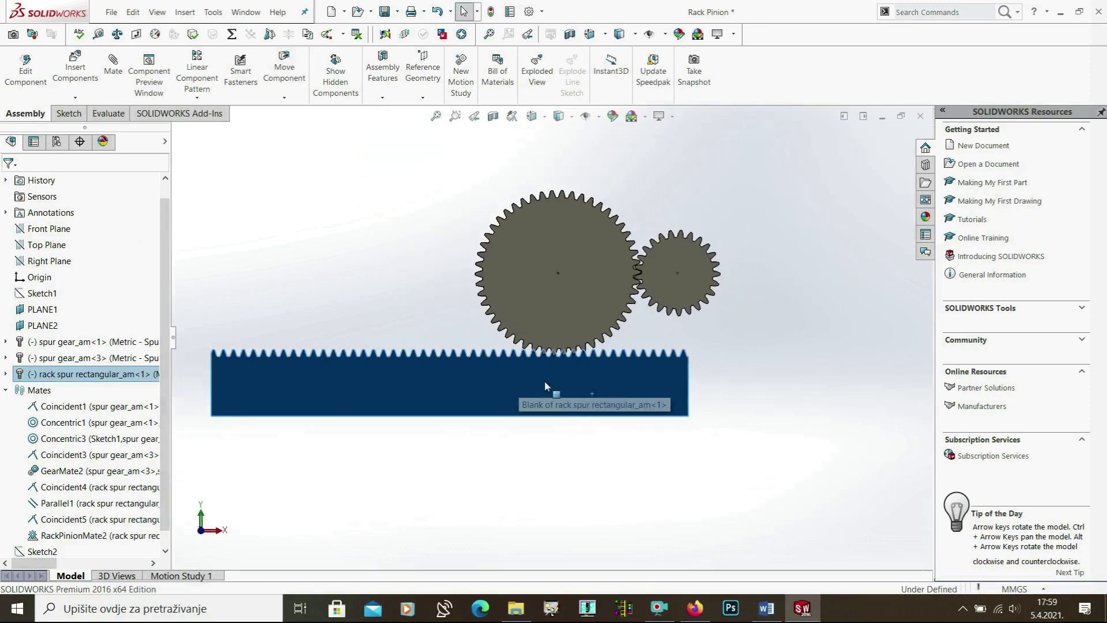
pyautogui.moveTo(591, 384); pyautogui.dragTo(686, 389)
pyautogui.click(600, 452)
pyautogui.scroll(-5, 576, 359)
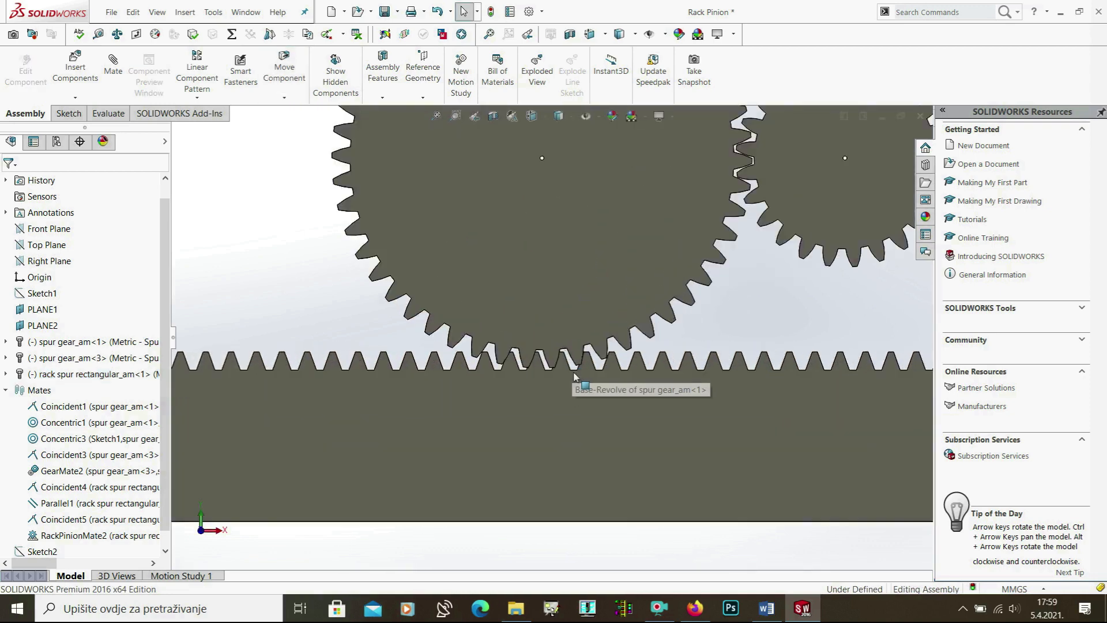
# Step: Suppress the rack pinion mate and shift the rack until its teeth mesh with the large gear's teeth
pyautogui.rightClick(73, 545)
pyautogui.click(101, 380)
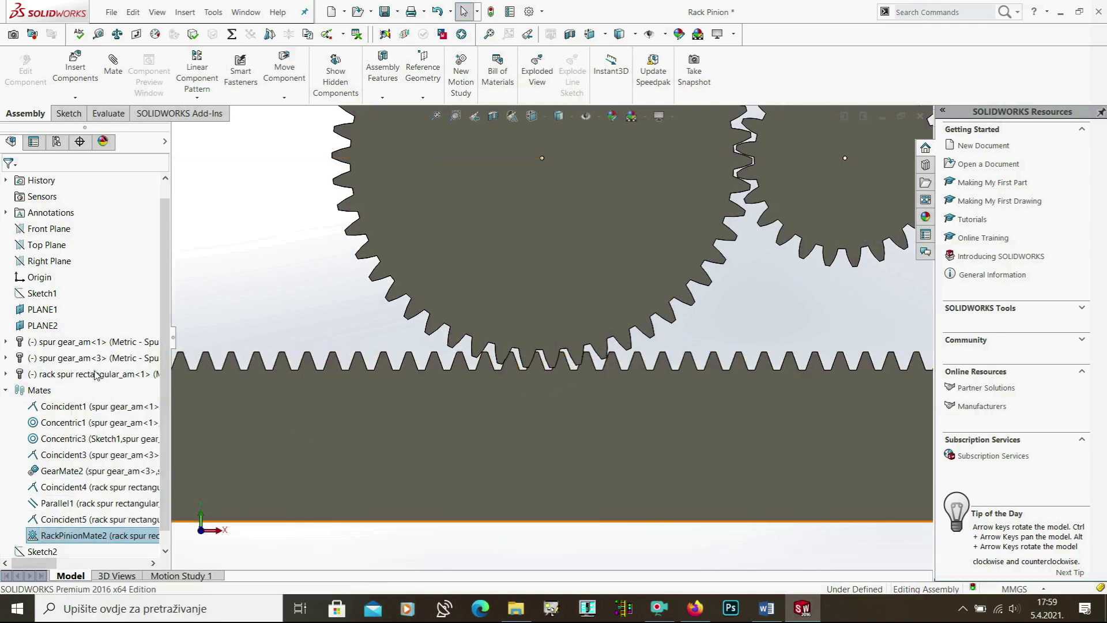
pyautogui.moveTo(525, 412); pyautogui.dragTo(535, 417)
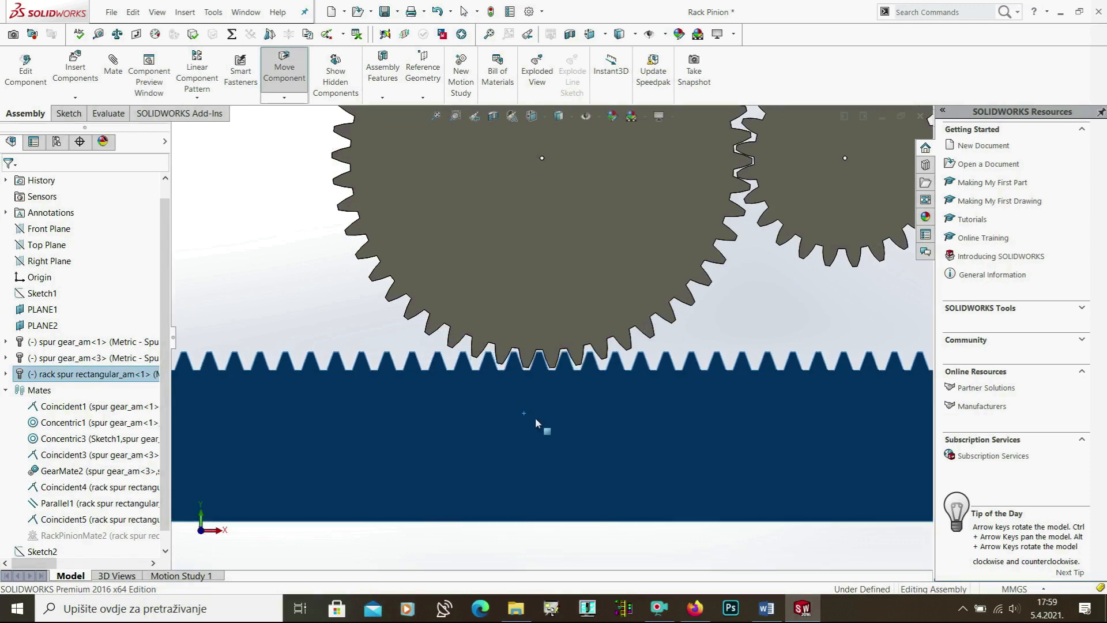
pyautogui.press('Escape')
pyautogui.click(317, 300)
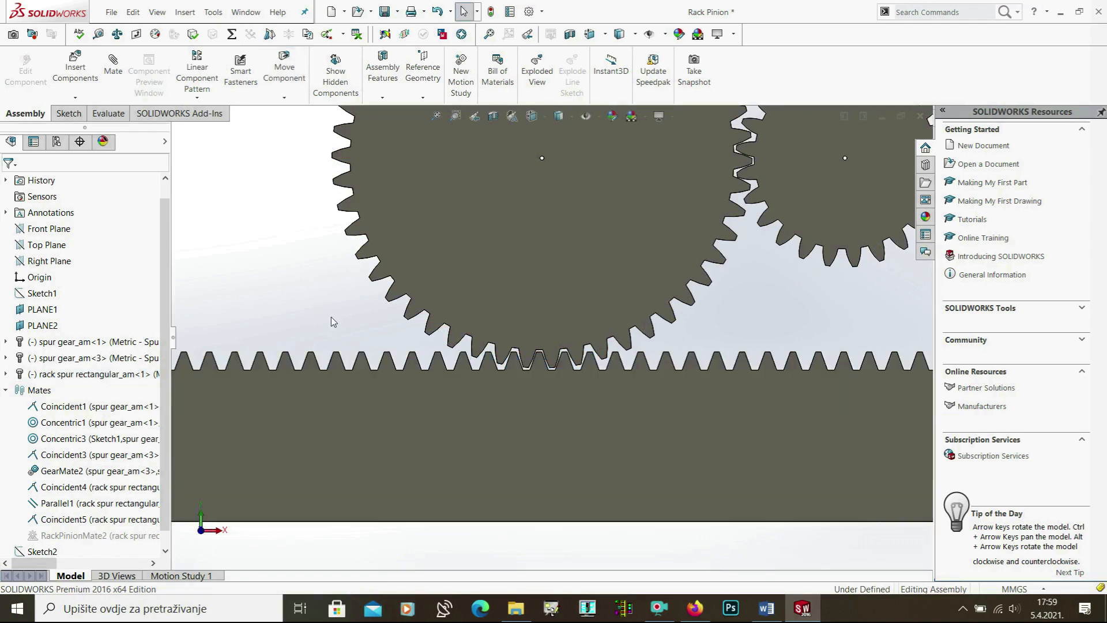
pyautogui.scroll(1, 637, 288)
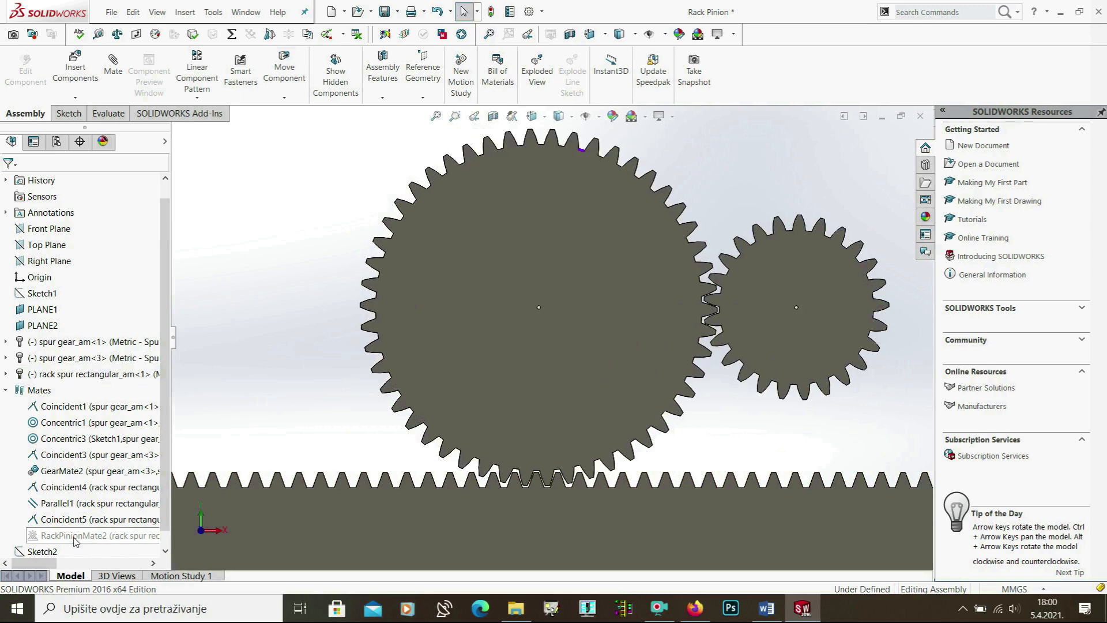
# Step: Edit the rack pinion mate, replacing its pinion selection with a tooth tip edge on the large gear
pyautogui.rightClick(75, 537)
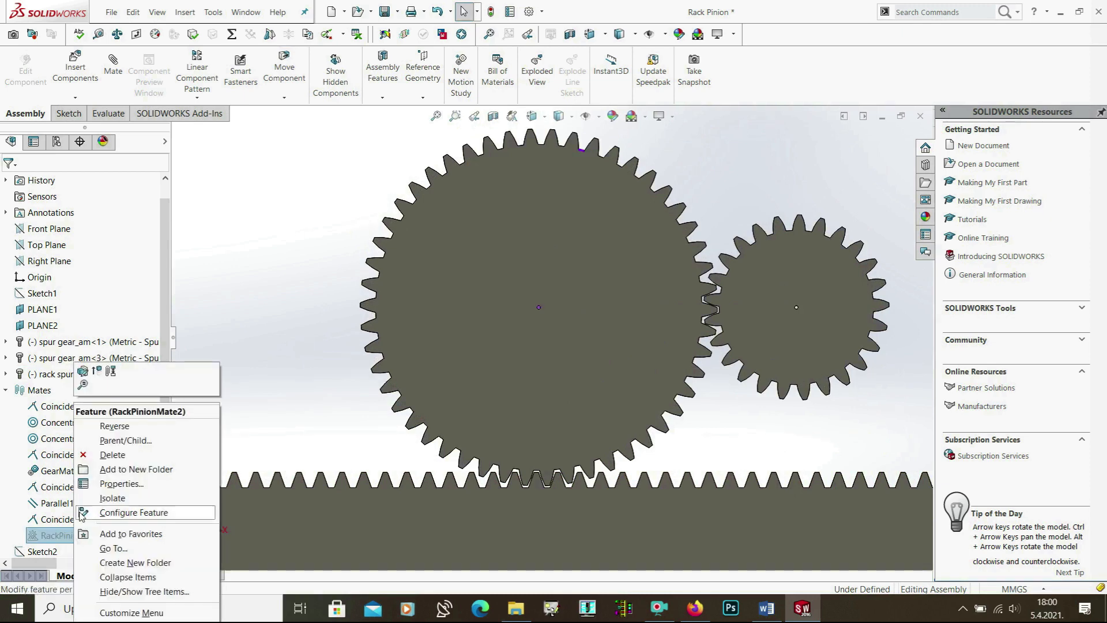
pyautogui.click(84, 372)
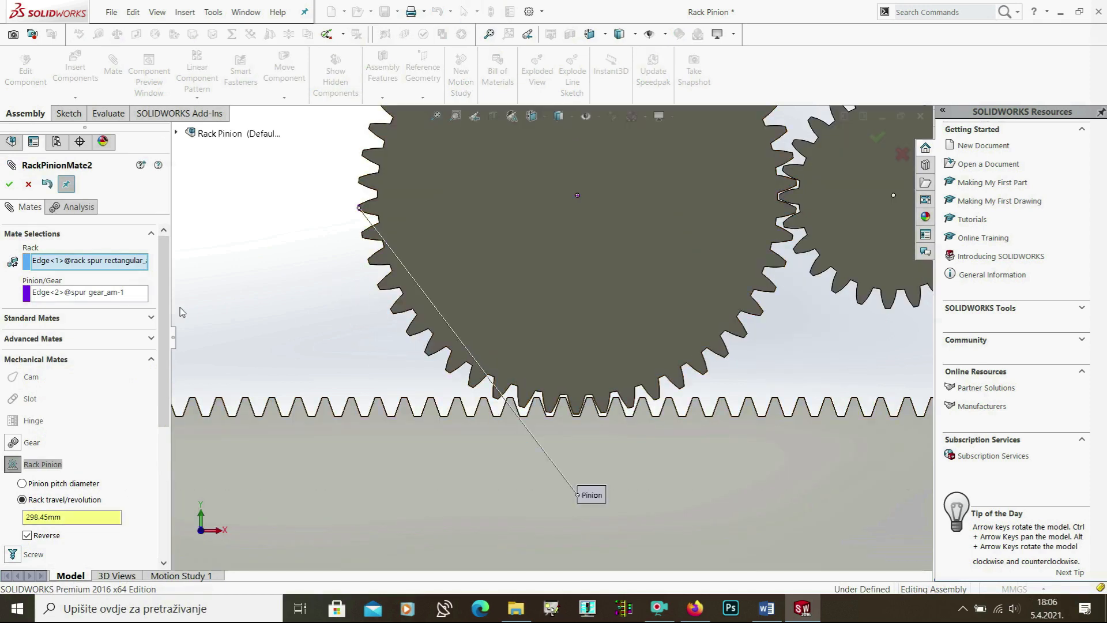
pyautogui.rightClick(65, 295)
pyautogui.click(188, 316)
pyautogui.scroll(-3, 439, 368)
pyautogui.scroll(-2, 438, 367)
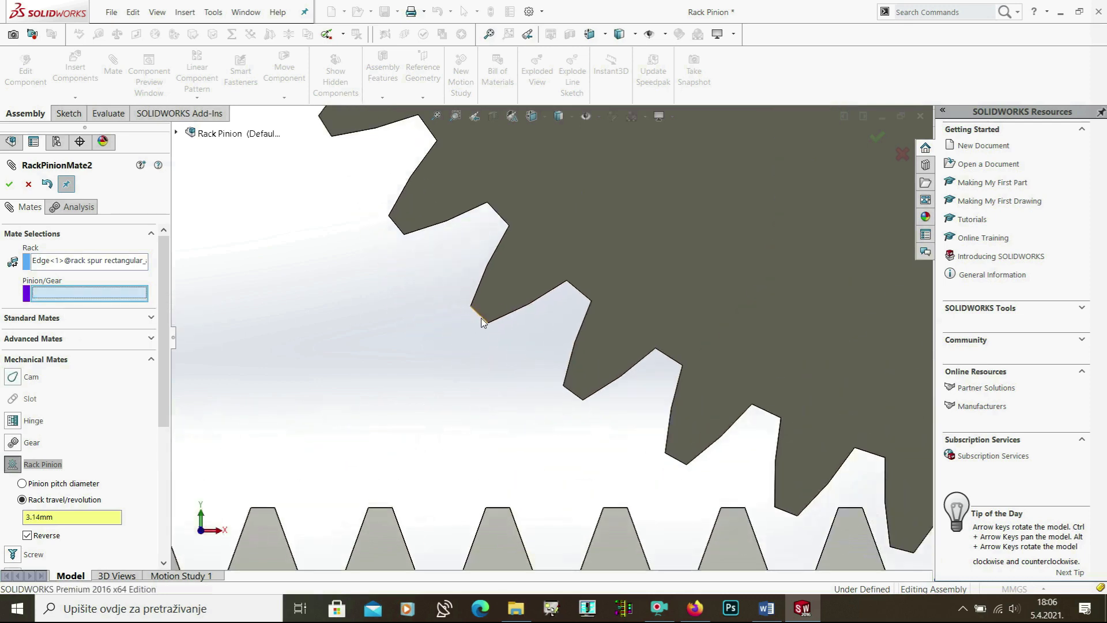
pyautogui.click(483, 321)
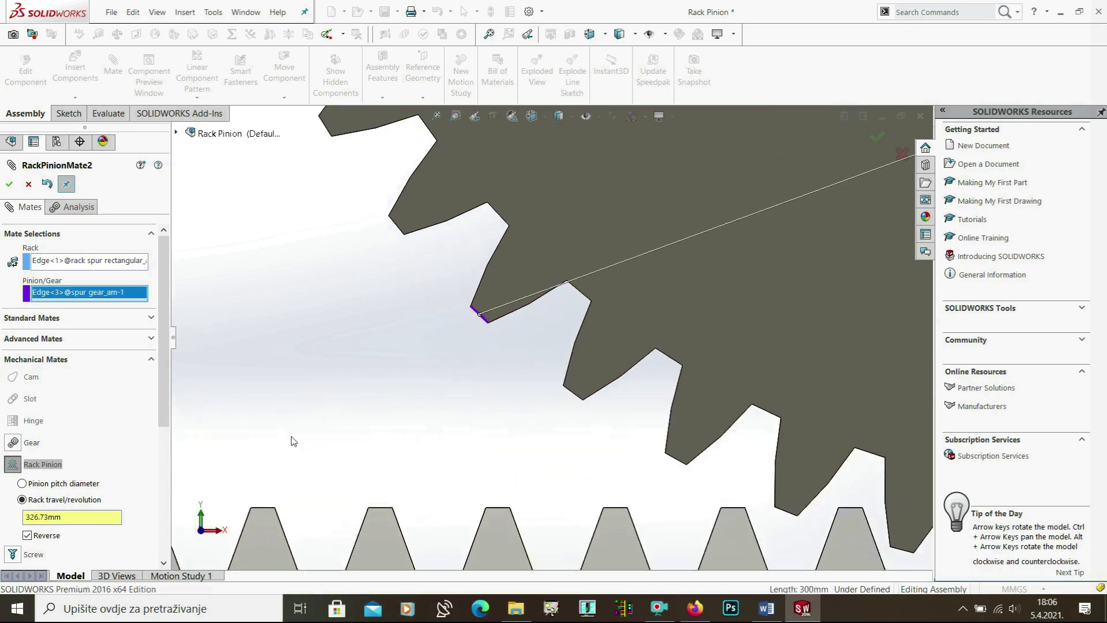
# Step: Set the mate's pinion pitch diameter to 100 mm, then switch it to rack travel per revolution and accept
pyautogui.click(42, 486)
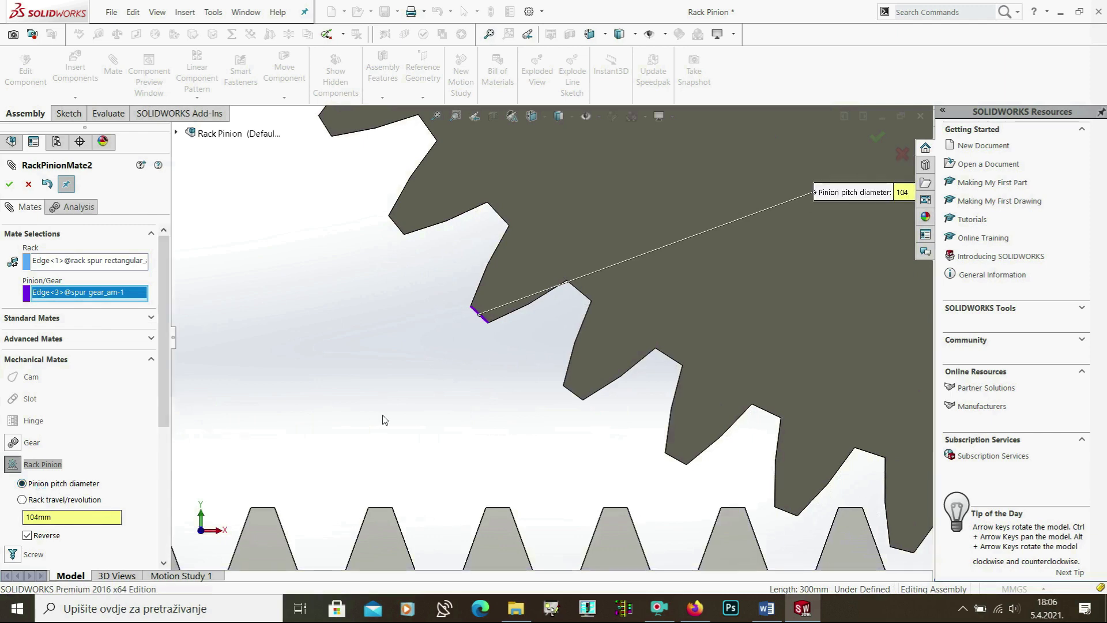
pyautogui.scroll(10, 358, 404)
pyautogui.scroll(-4, 645, 257)
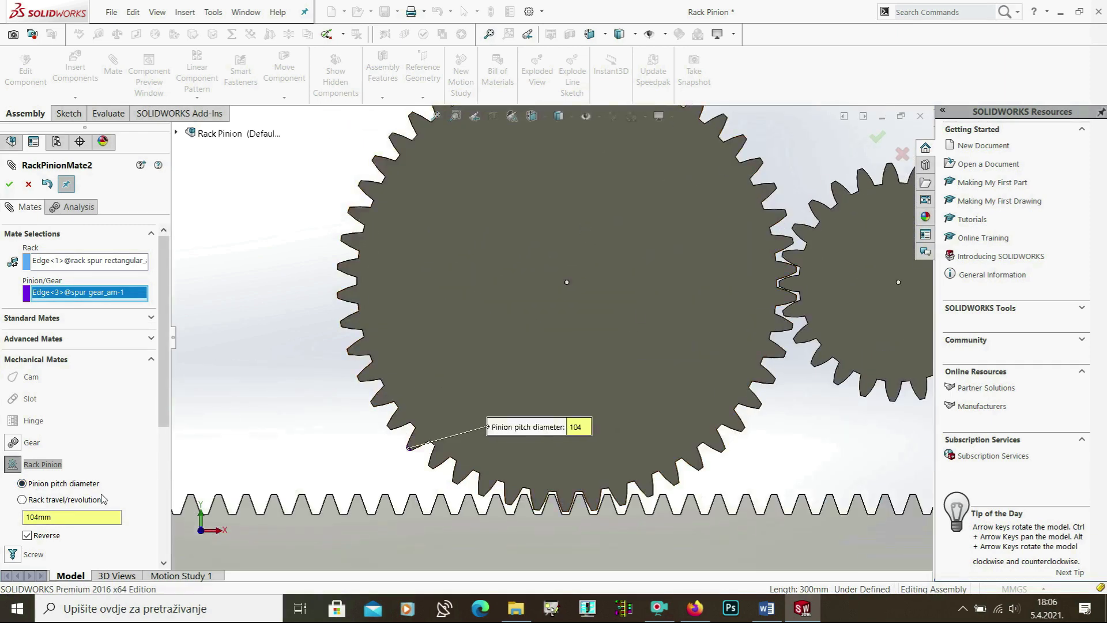
pyautogui.write('0')
pyautogui.press('Return')
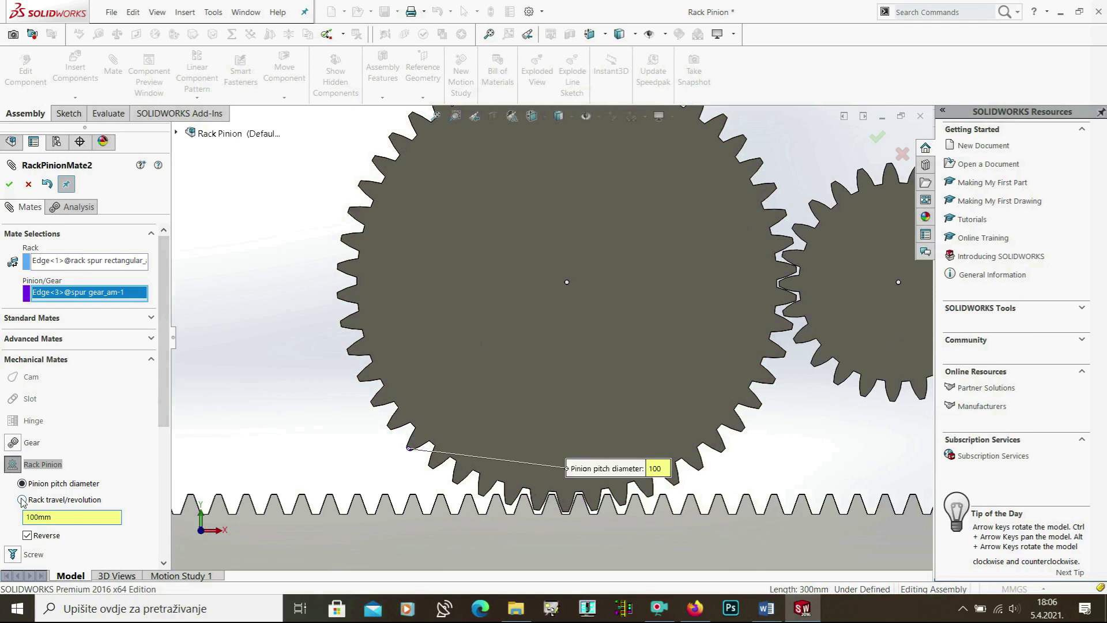
pyautogui.click(22, 500)
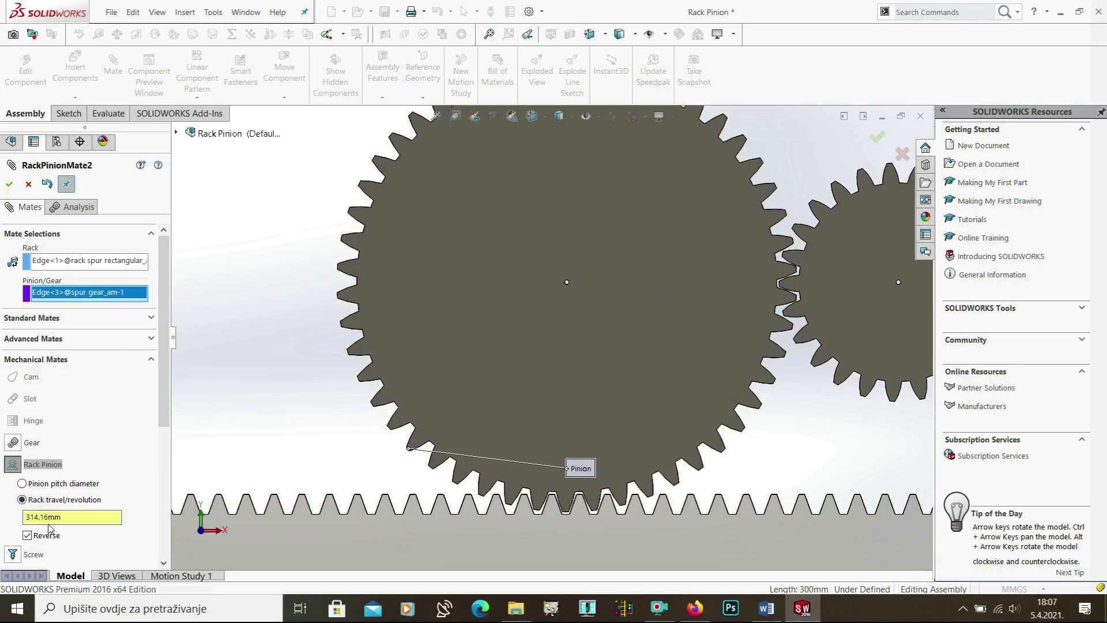
pyautogui.click(9, 184)
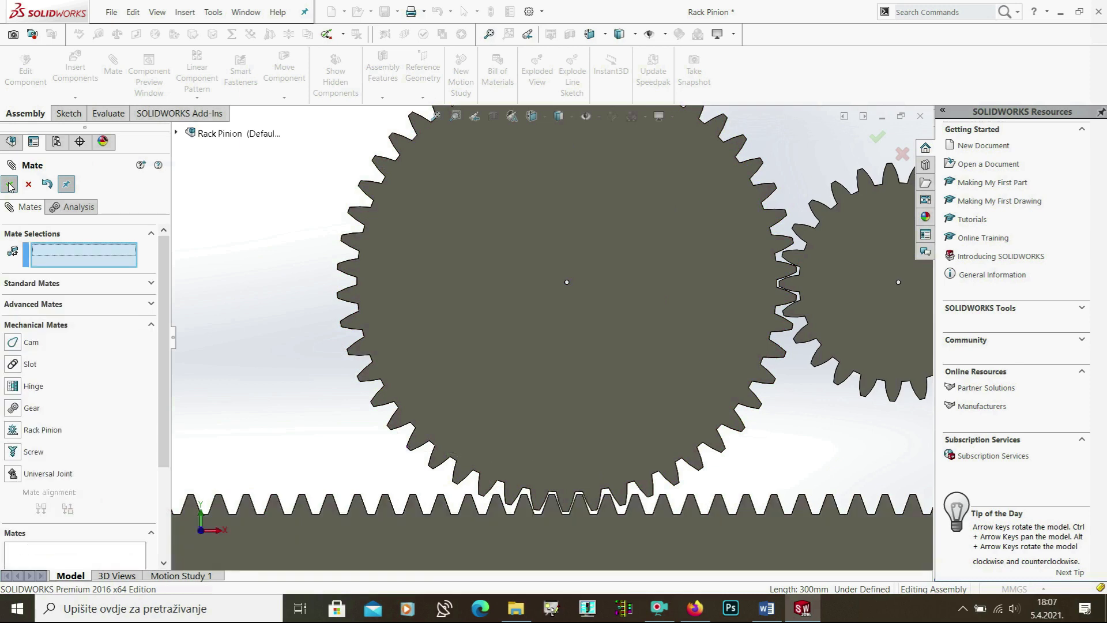
pyautogui.click(9, 184)
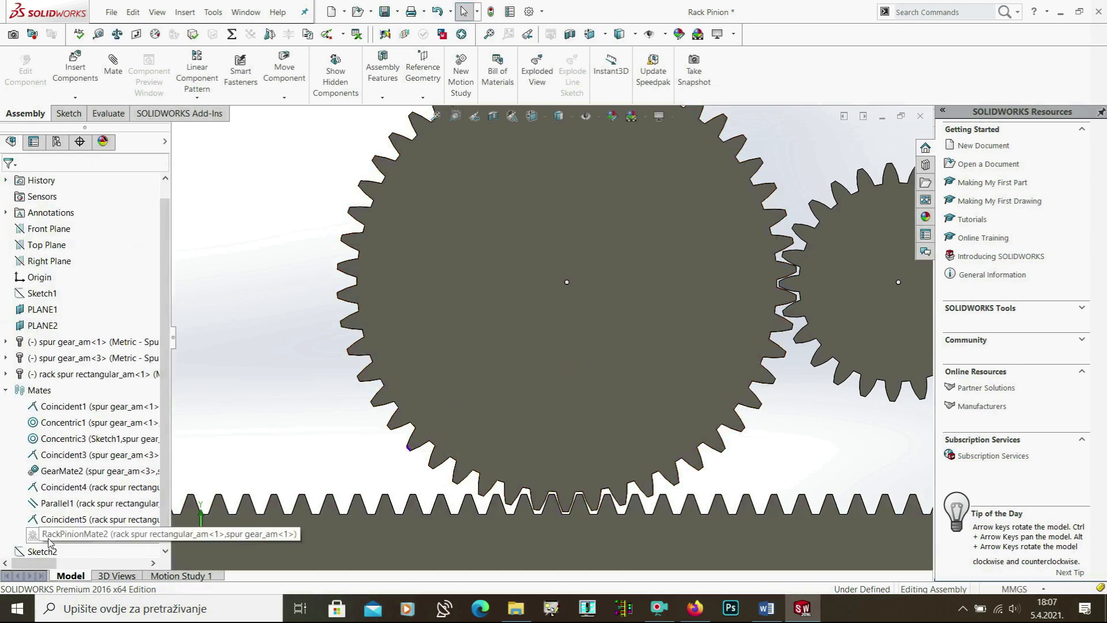
# Step: Unsuppress the rack pinion mate and slide the rack to test its meshing with the large gear
pyautogui.rightClick(70, 535)
pyautogui.click(72, 375)
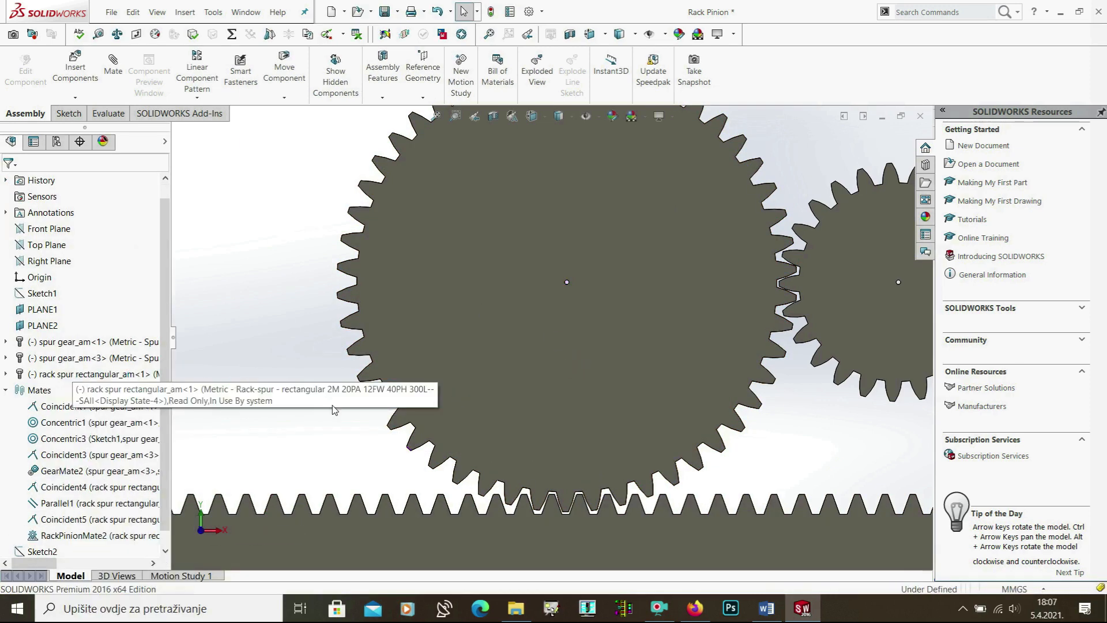
pyautogui.scroll(6, 394, 446)
pyautogui.scroll(-3, 548, 435)
pyautogui.moveTo(545, 448); pyautogui.dragTo(644, 396)
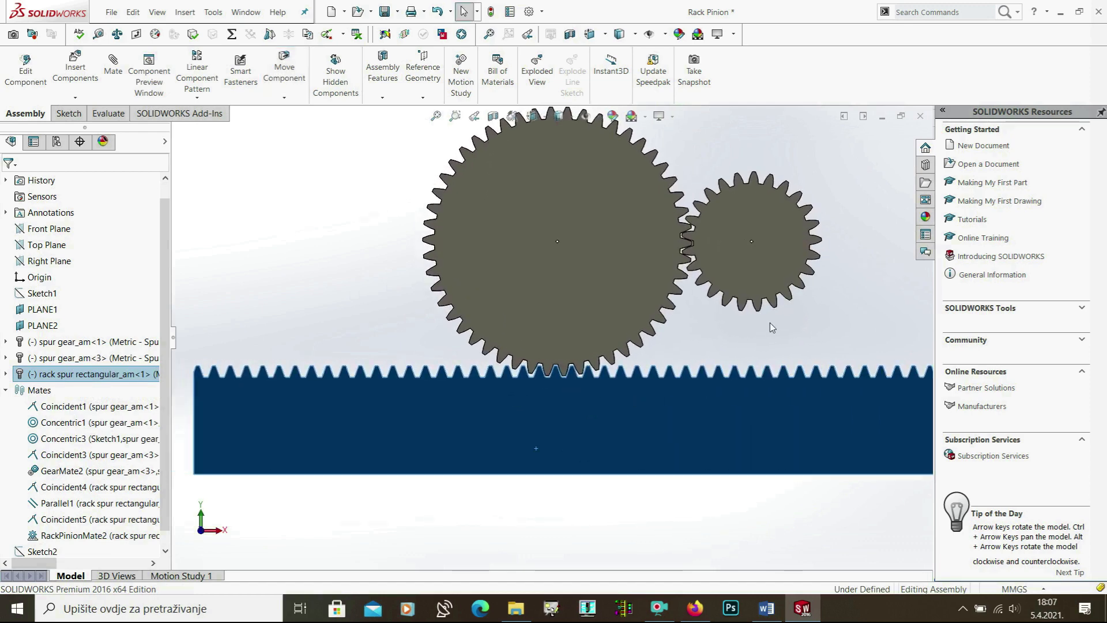
# Step: Turn the small gear to test how it drives the large gear and the rack
pyautogui.click(771, 325)
pyautogui.click(736, 291)
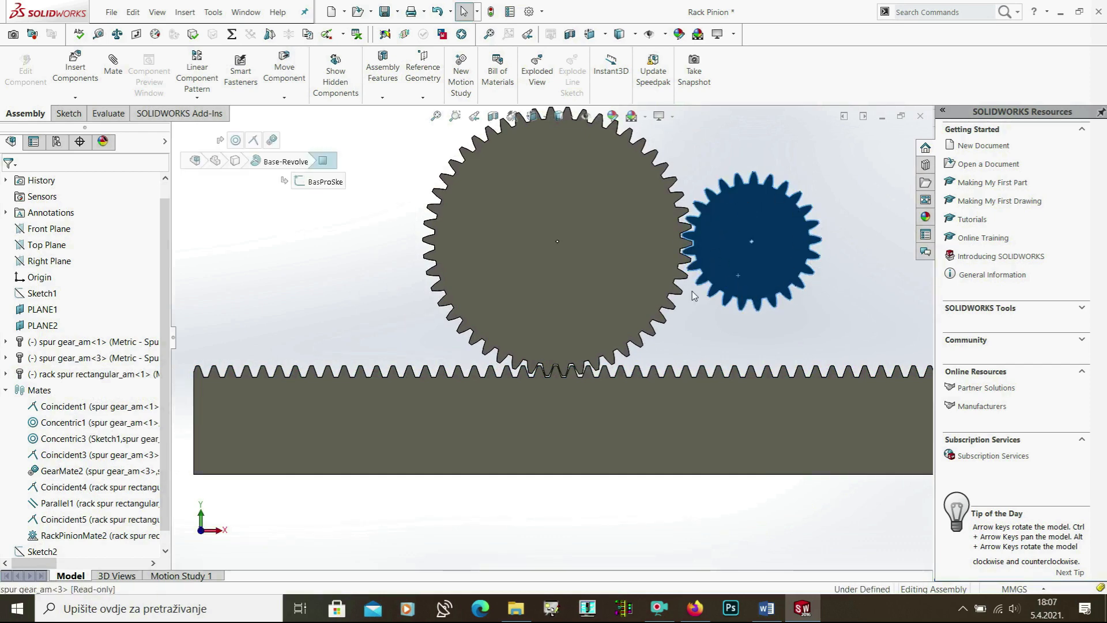
pyautogui.moveTo(793, 276); pyautogui.dragTo(739, 323)
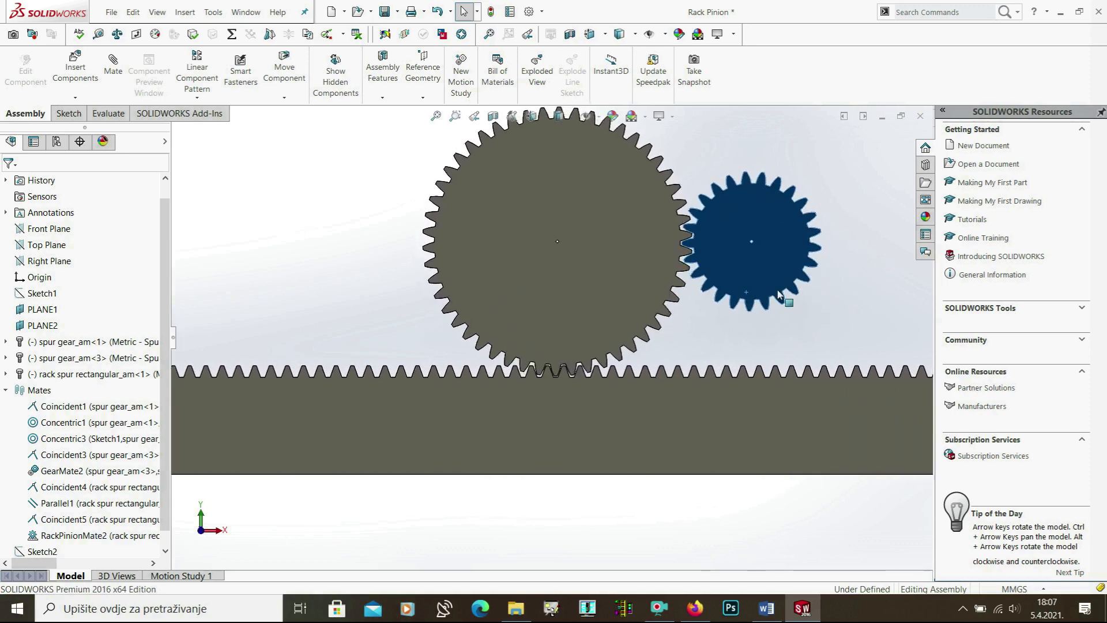
pyautogui.click(739, 333)
pyautogui.scroll(-2, 619, 259)
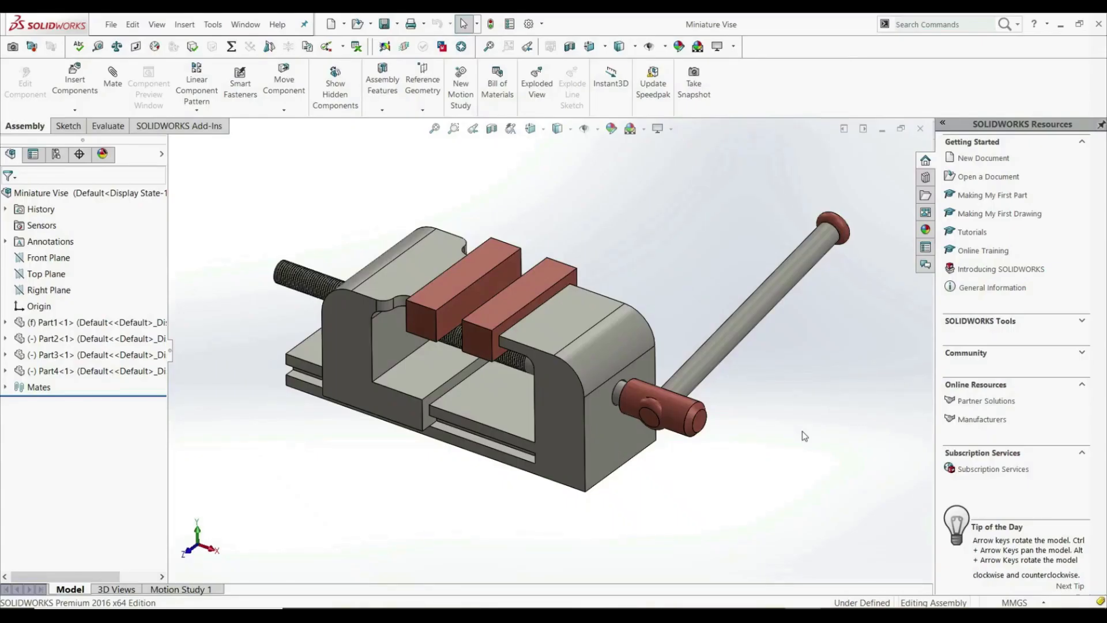
# Step: Examine the Miniature Vise assembly, looking at its base, sliding jaw and threaded screw
pyautogui.moveTo(801, 430); pyautogui.dragTo(453, 478, button='middle')
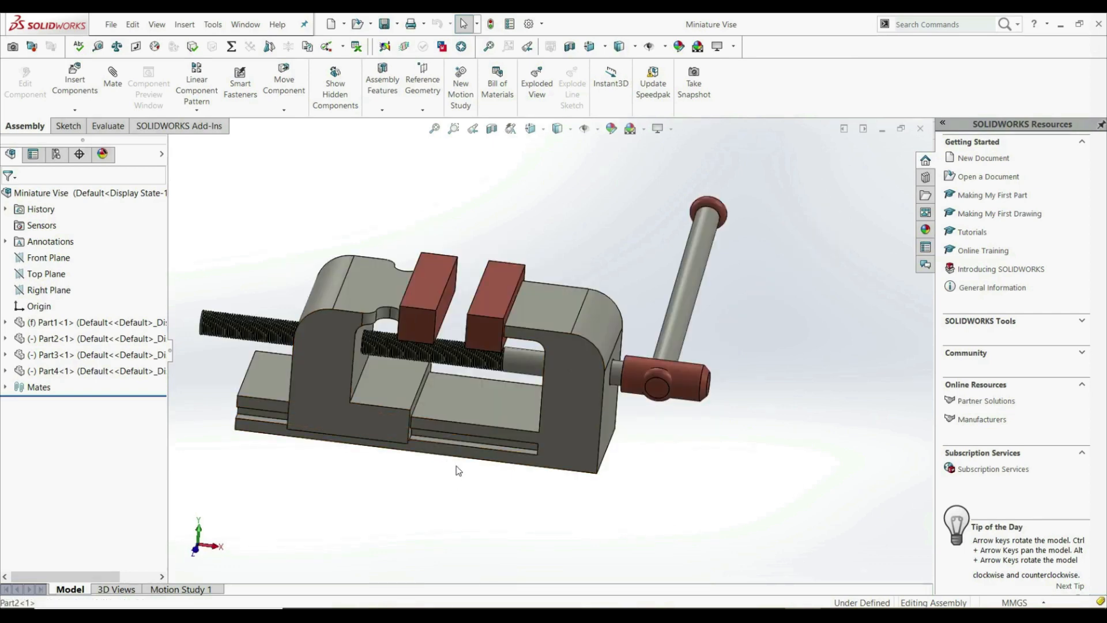
pyautogui.click(502, 413)
pyautogui.click(473, 491)
pyautogui.click(317, 370)
pyautogui.click(522, 362)
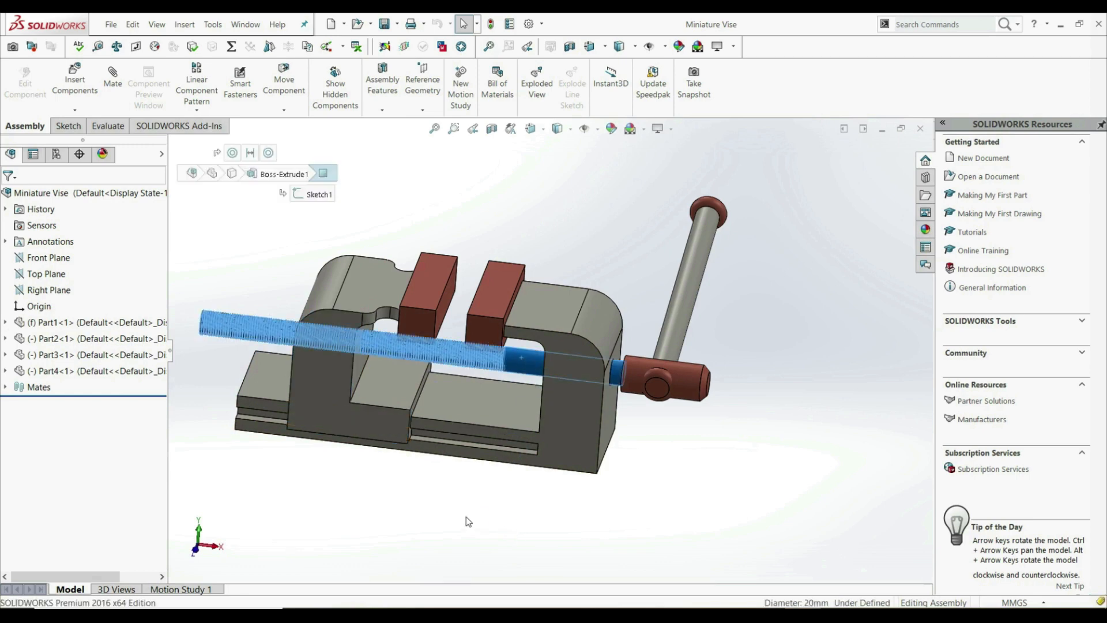
pyautogui.click(469, 520)
pyautogui.moveTo(468, 520); pyautogui.dragTo(375, 478, button='middle')
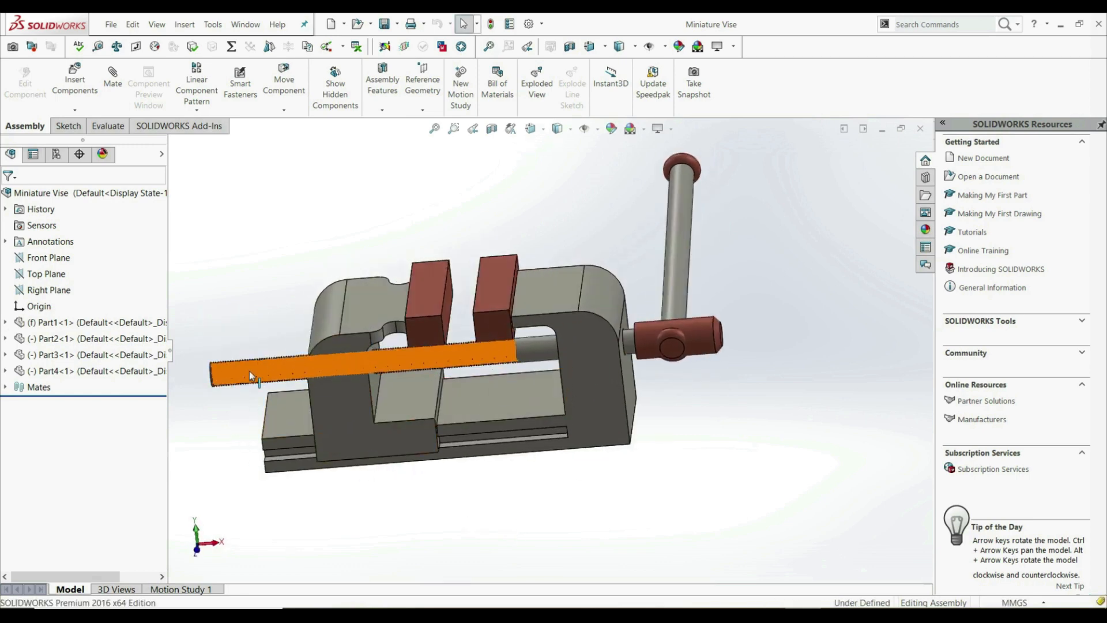
# Step: Hide the vise screw (Part3) and inspect the internal thread in the sliding jaw's hole
pyautogui.moveTo(249, 458); pyautogui.dragTo(57, 369, button='middle')
pyautogui.rightClick(81, 353)
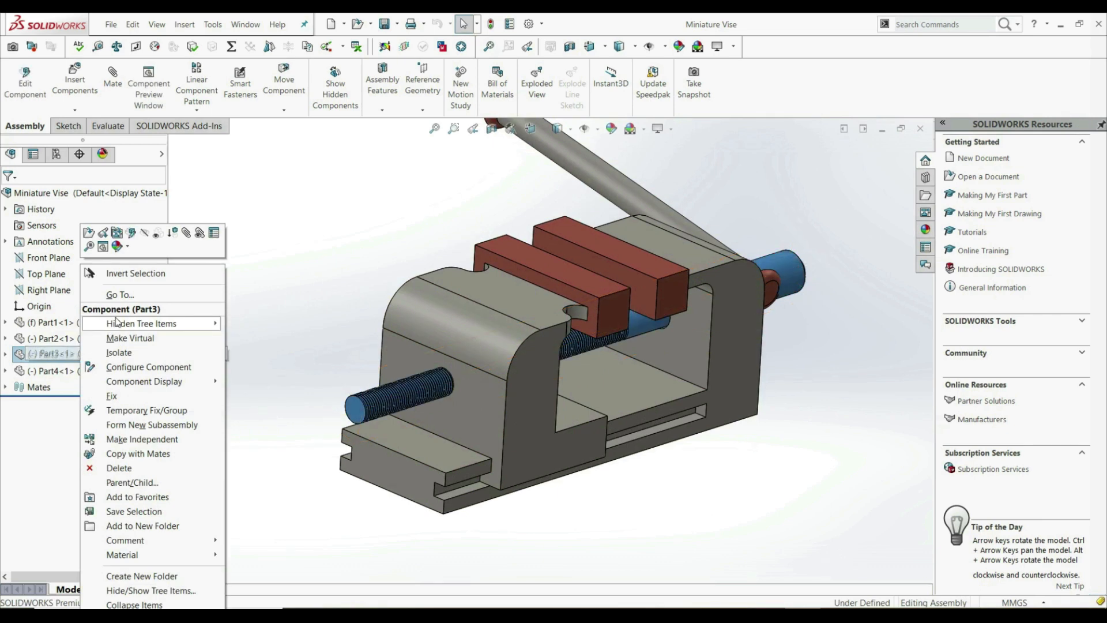
pyautogui.click(143, 232)
pyautogui.scroll(-6, 464, 392)
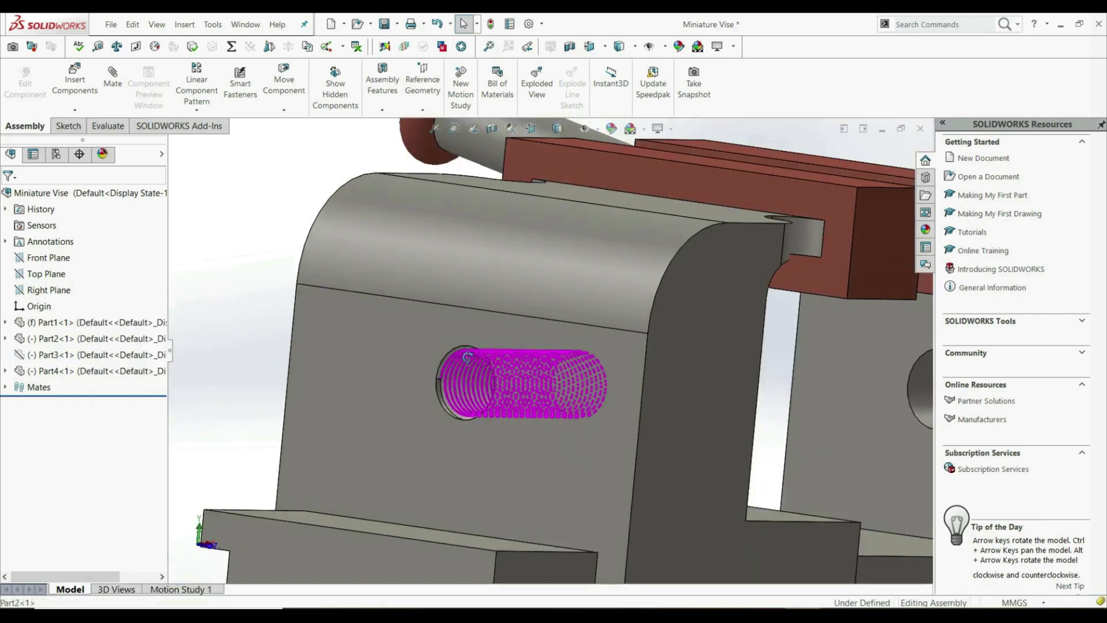
pyautogui.scroll(-3, 467, 358)
pyautogui.click(479, 371)
pyautogui.scroll(-3, 488, 375)
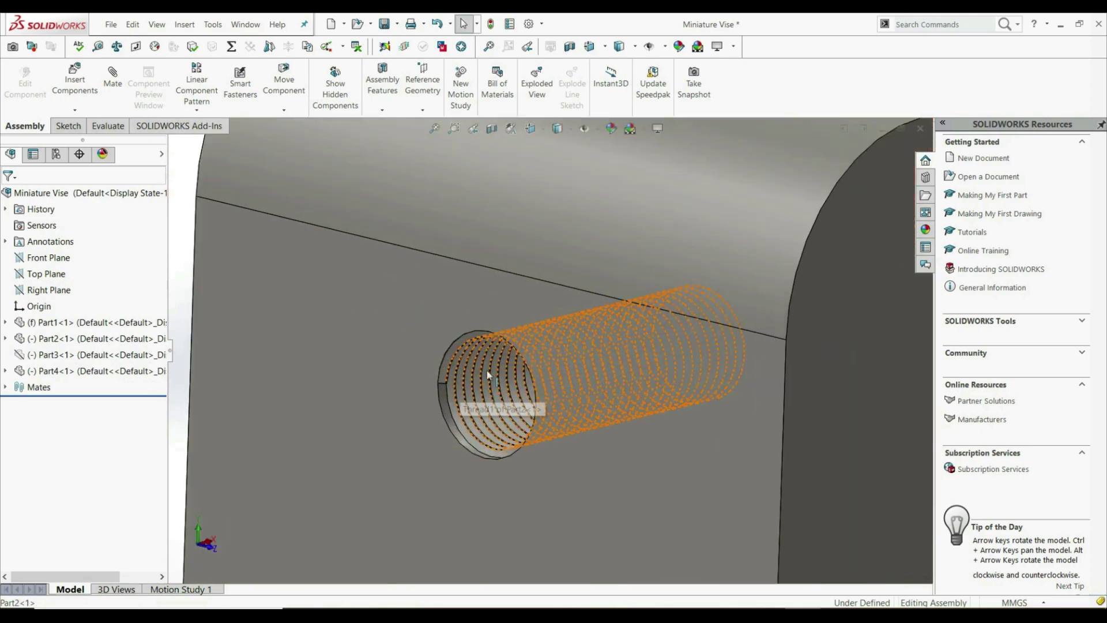
# Step: Show the hidden vise screw (Part3) again in the Miniature Vise assembly
pyautogui.press('f')
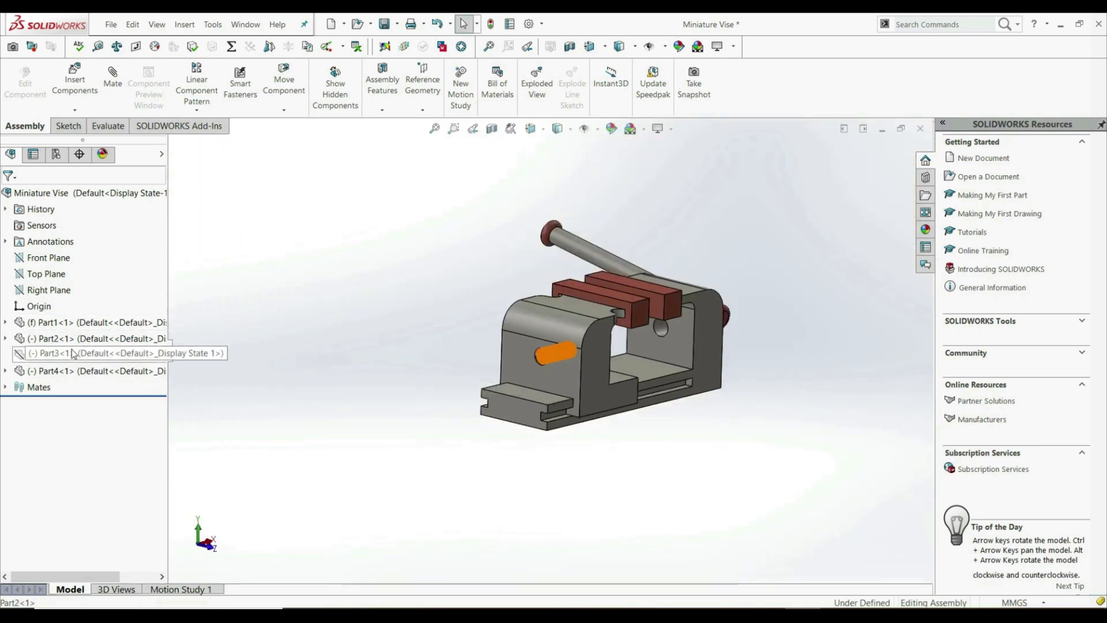
pyautogui.rightClick(72, 358)
pyautogui.click(116, 234)
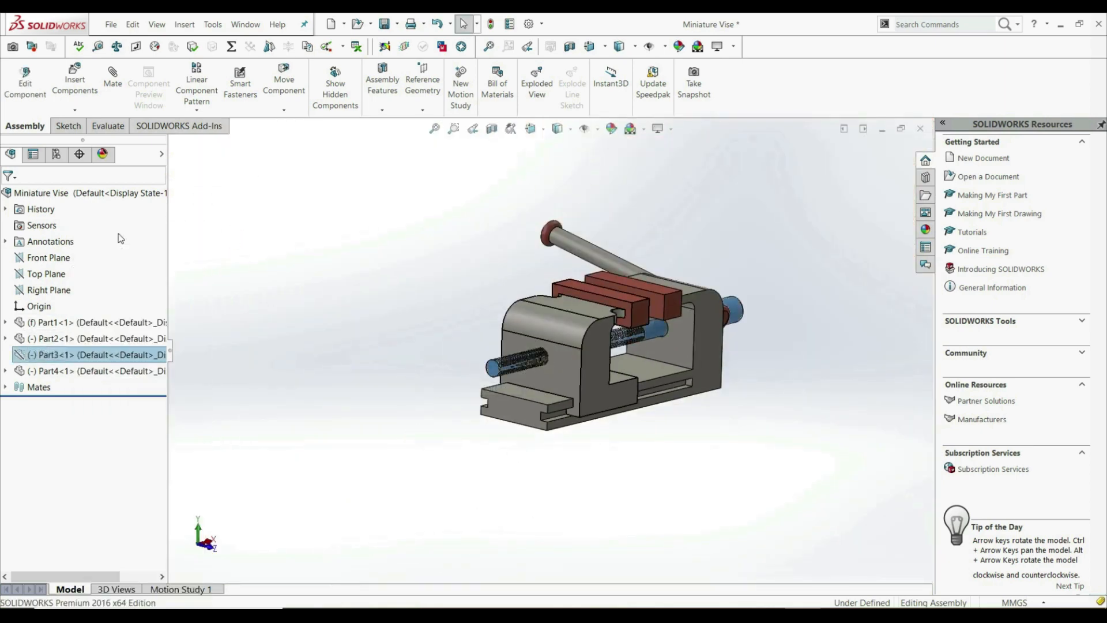
# Step: Turn the vise screw and move the sliding jaw to test their motion without a screw mate
pyautogui.moveTo(590, 473); pyautogui.dragTo(607, 395, button='middle')
pyautogui.moveTo(607, 396); pyautogui.dragTo(603, 439)
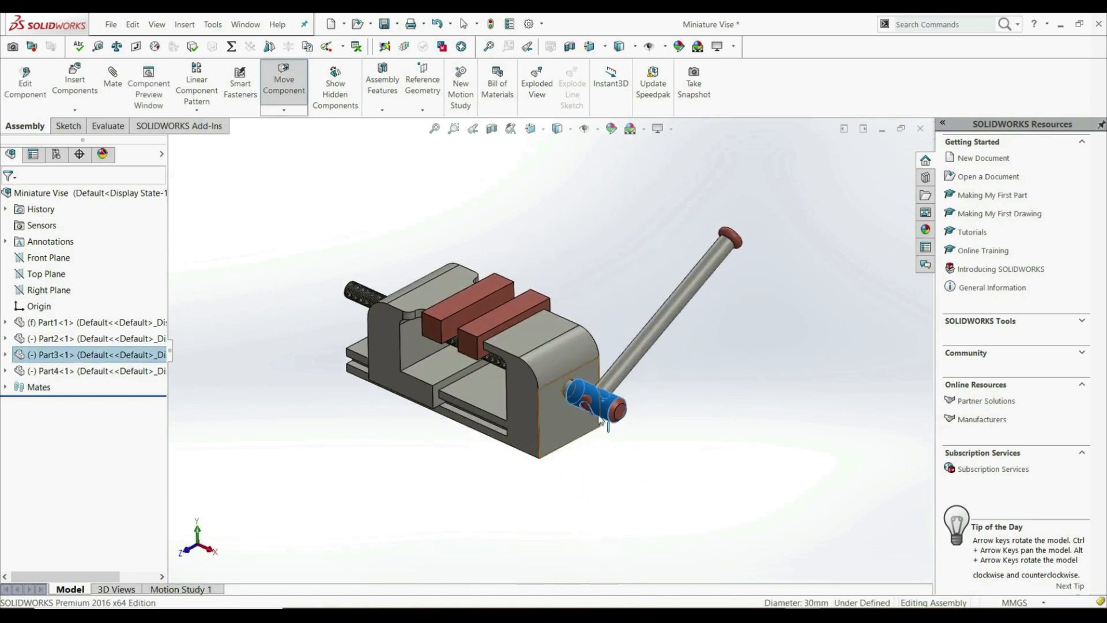
pyautogui.scroll(3, 432, 381)
pyautogui.scroll(-5, 421, 300)
pyautogui.moveTo(449, 373)
pyautogui.mouseDown(button='middle')
pyautogui.moveTo(476, 366)
pyautogui.moveTo(460, 392)
pyautogui.mouseUp(button='middle')
pyautogui.moveTo(430, 402); pyautogui.dragTo(403, 409)
pyautogui.press('Escape')
pyautogui.click(353, 507)
pyautogui.moveTo(342, 483); pyautogui.dragTo(315, 509, button='middle')
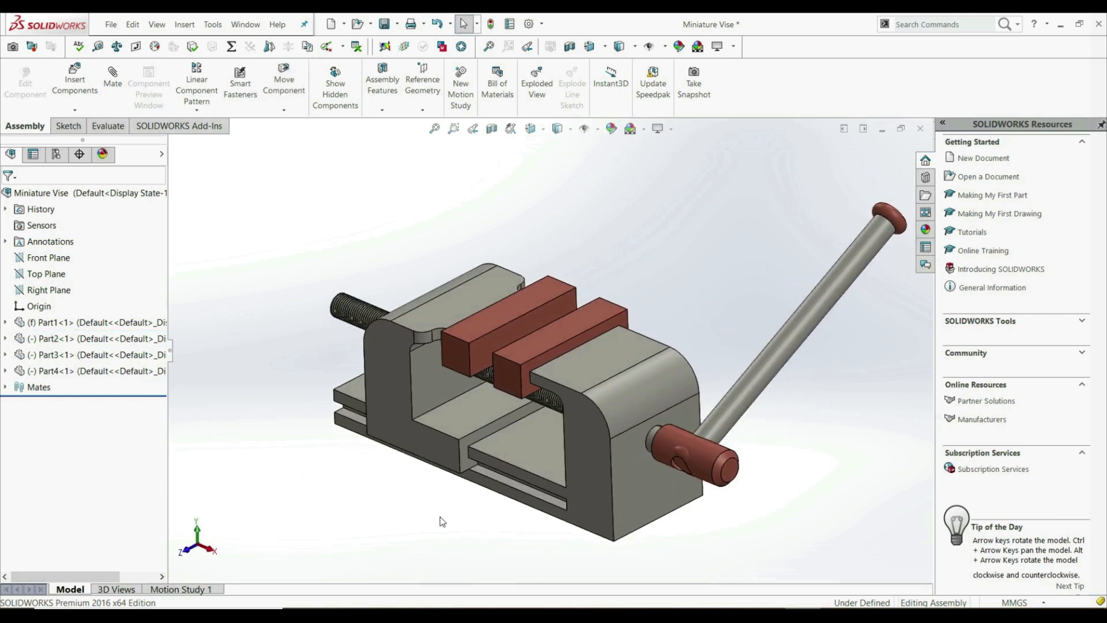
pyautogui.scroll(3, 449, 514)
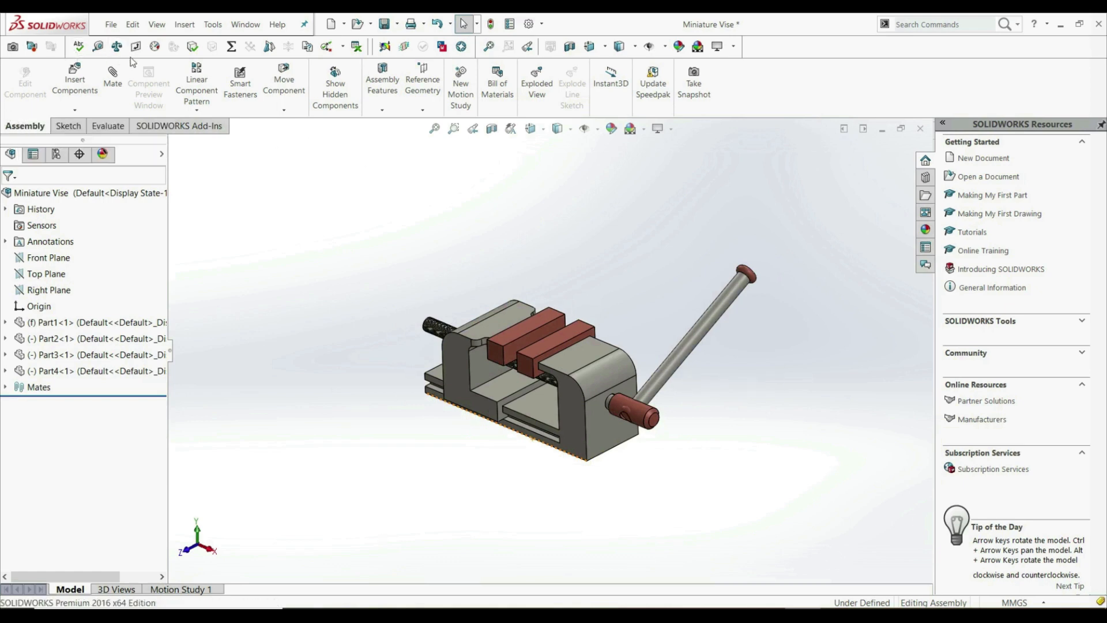
# Step: Start a screw mate between the circular edge of the sliding jaw's threaded hole and the vise screw's cylindrical face
pyautogui.click(113, 80)
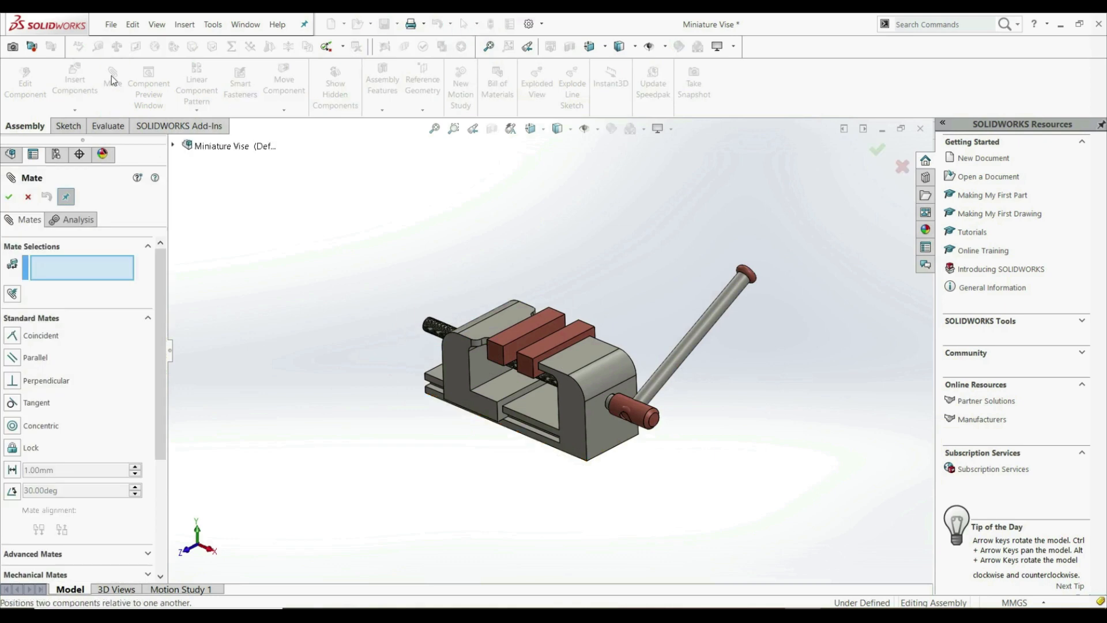
pyautogui.click(47, 575)
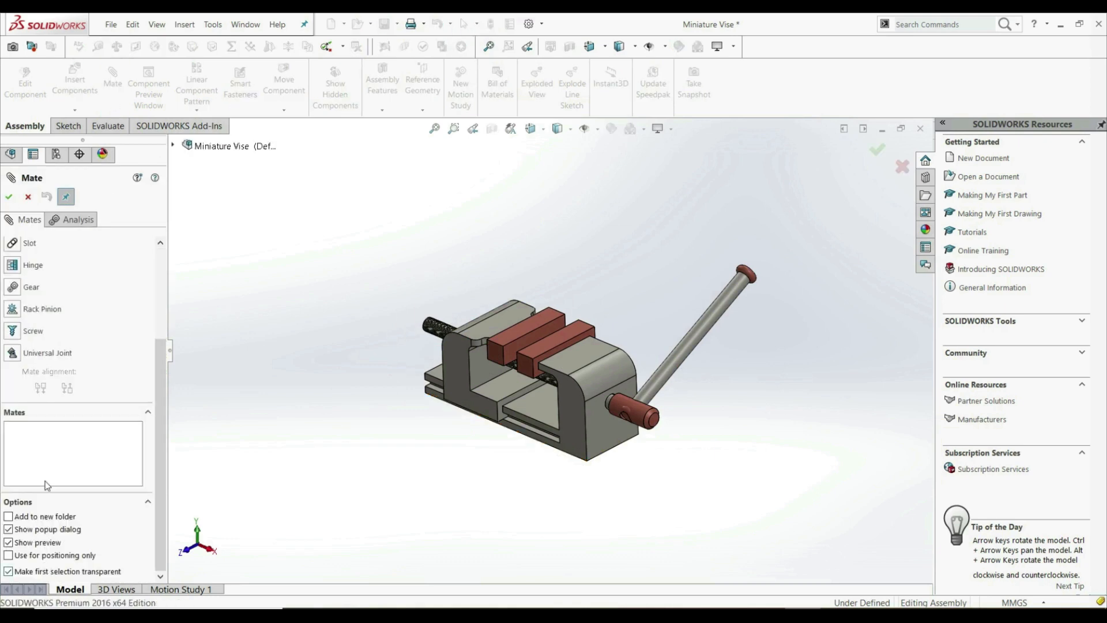
pyautogui.click(13, 465)
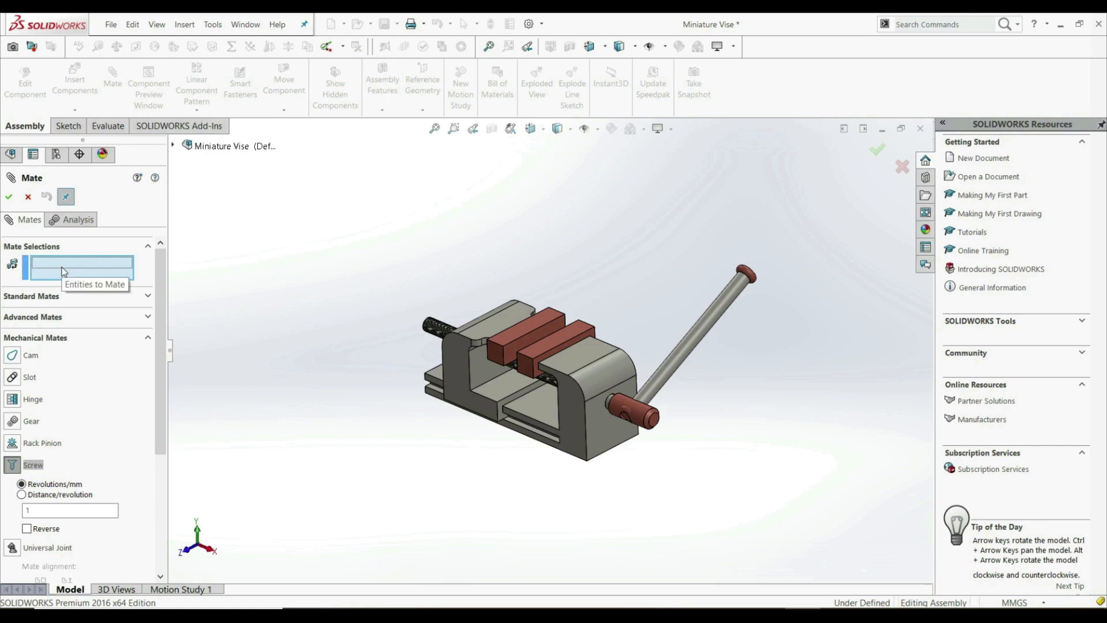
pyautogui.moveTo(498, 419); pyautogui.dragTo(597, 420, button='middle')
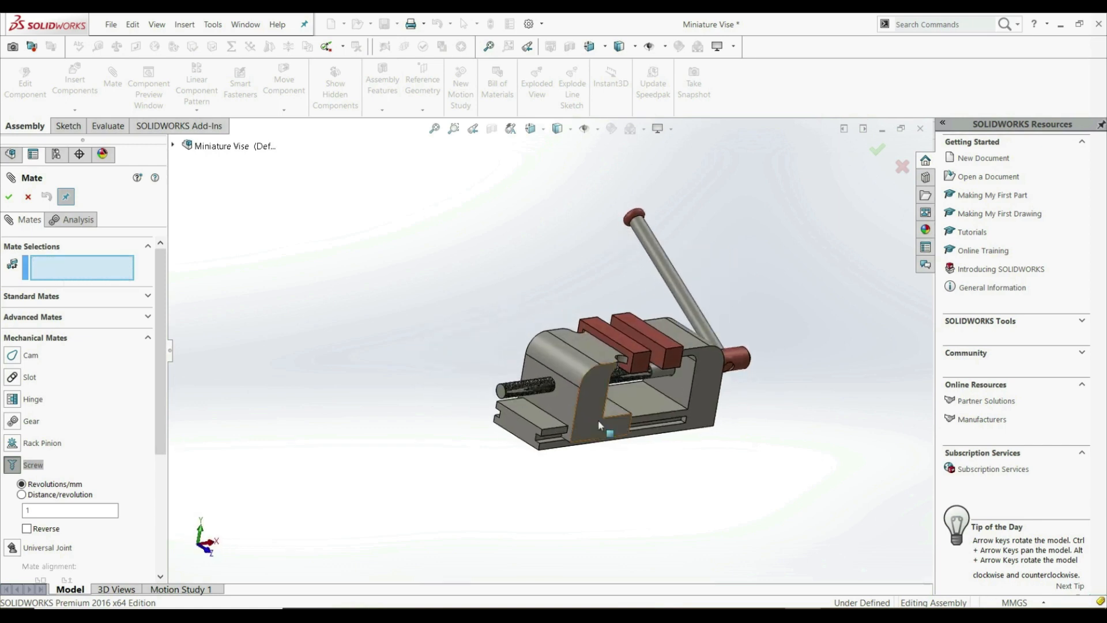
pyautogui.scroll(-5, 561, 385)
pyautogui.scroll(-5, 561, 385)
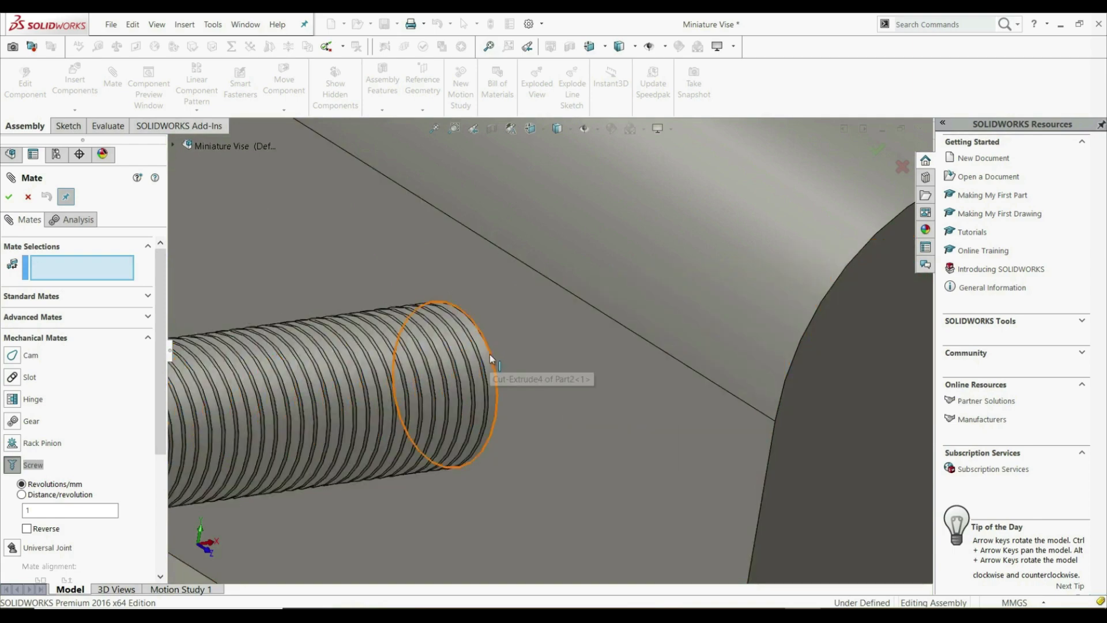
pyautogui.click(490, 355)
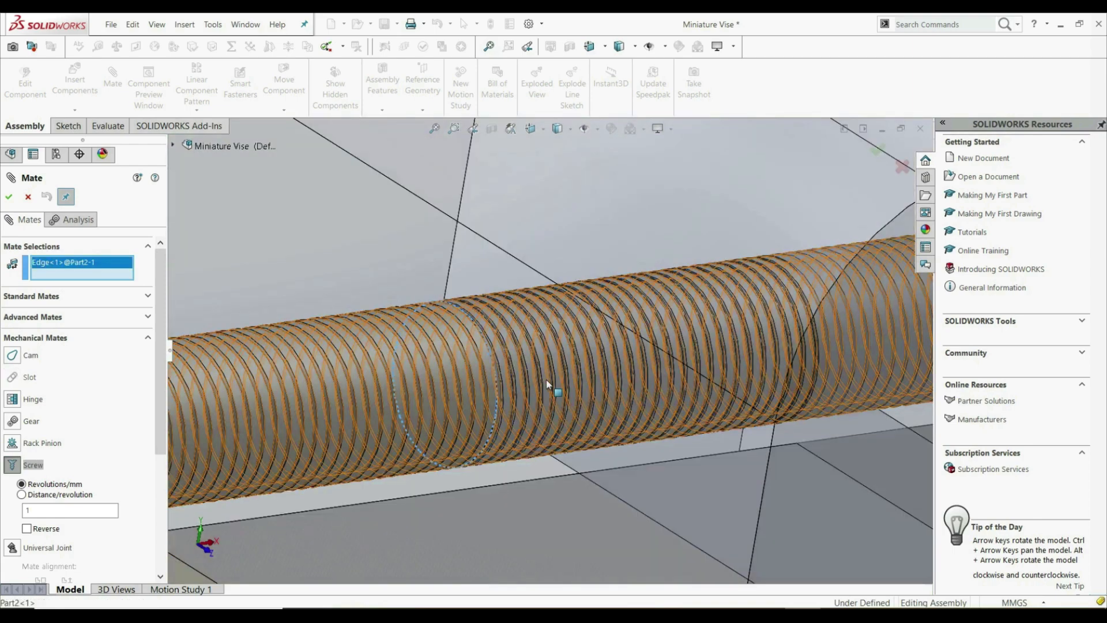
pyautogui.scroll(10, 684, 344)
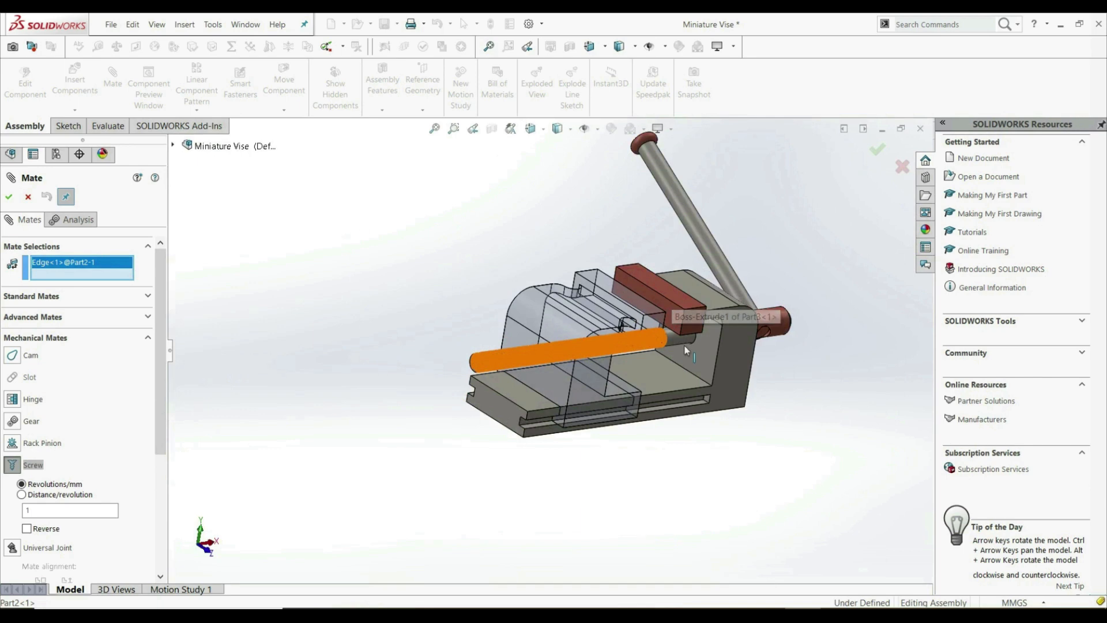
pyautogui.scroll(-6, 612, 352)
pyautogui.click(606, 210)
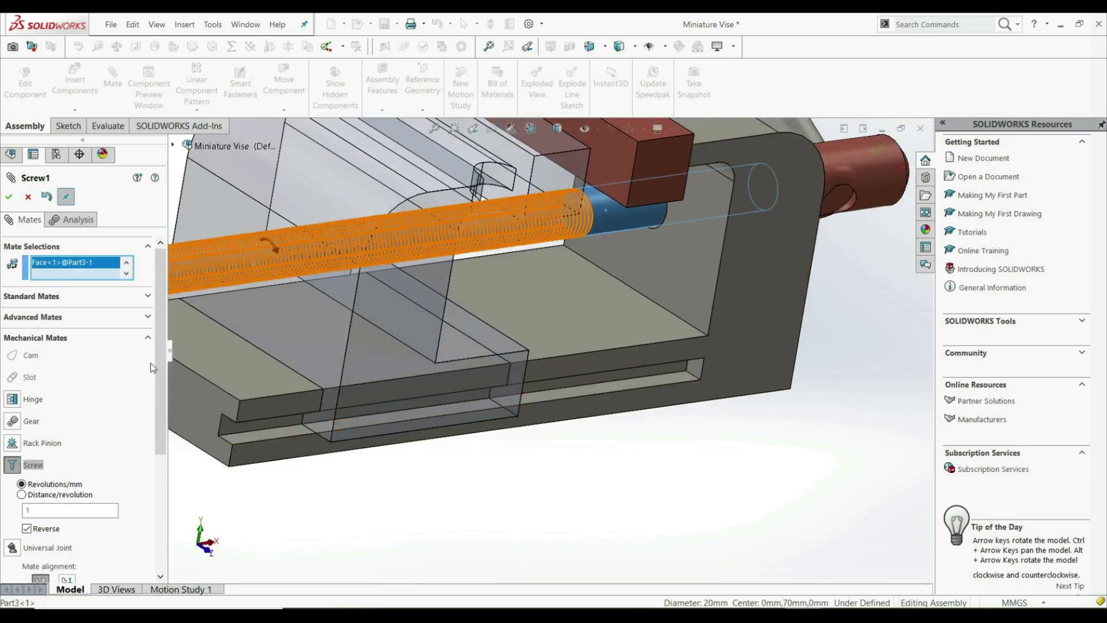
# Step: Define the screw mate by distance per revolution with a value of 2 mm and accept it
pyautogui.moveTo(158, 361); pyautogui.dragTo(163, 432)
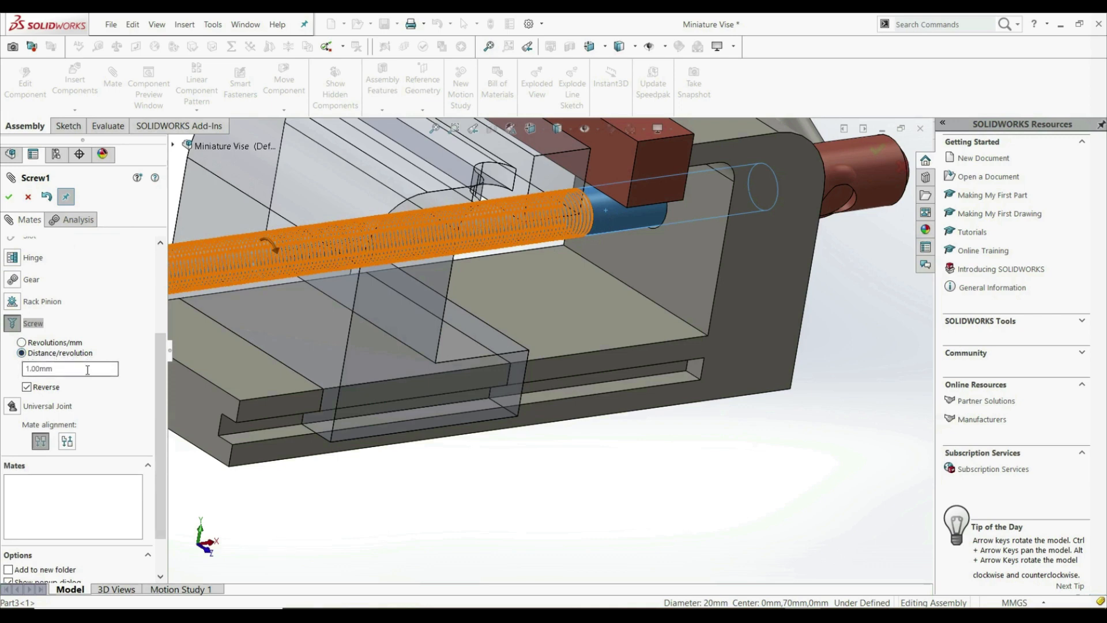
pyautogui.scroll(5, 545, 355)
pyautogui.scroll(-2, 495, 304)
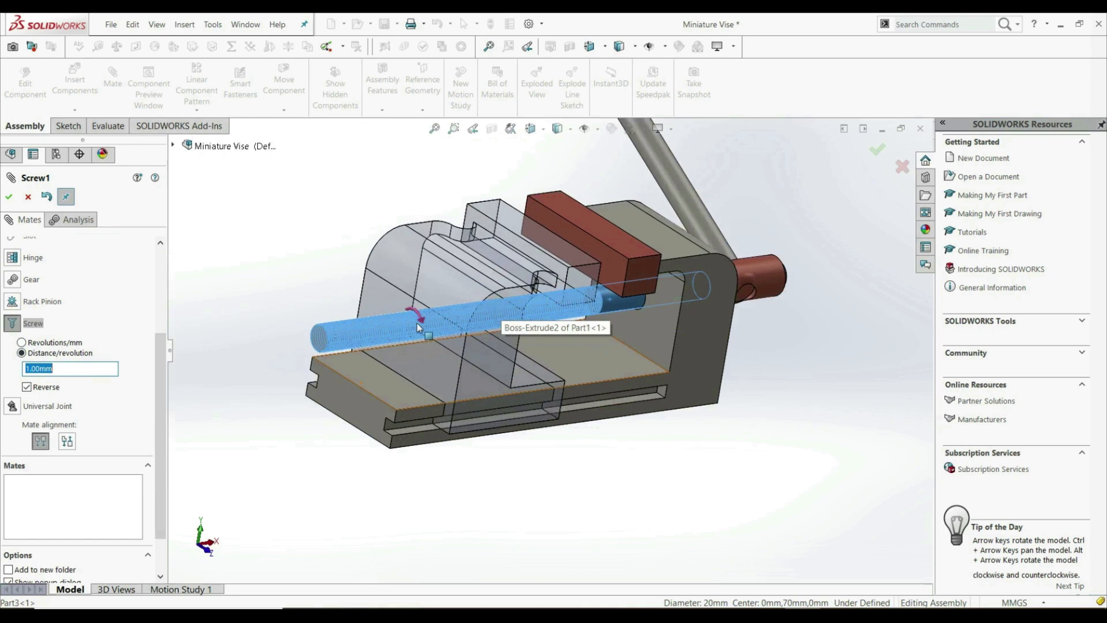
pyautogui.click(443, 345)
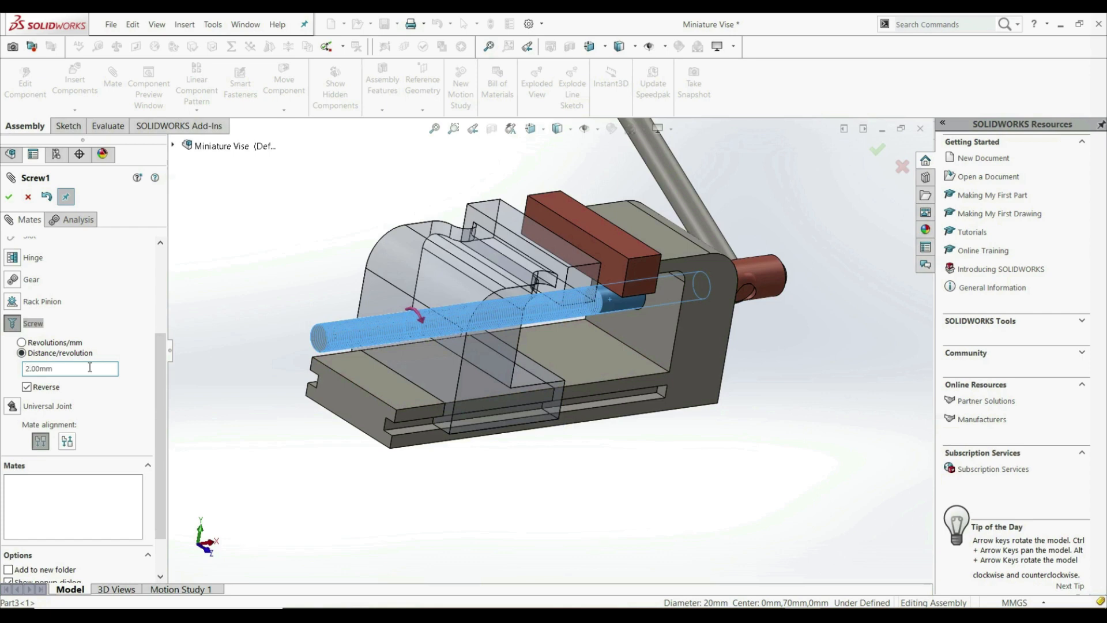
pyautogui.click(9, 197)
pyautogui.click(9, 201)
# Step: Turn the vise screw to test how the screw mate drives the sliding jaw
pyautogui.scroll(4, 508, 396)
pyautogui.moveTo(594, 464); pyautogui.dragTo(492, 457, button='middle')
pyautogui.scroll(-2, 613, 400)
pyautogui.moveTo(613, 400); pyautogui.dragTo(629, 421)
pyautogui.moveTo(578, 427); pyautogui.dragTo(544, 494)
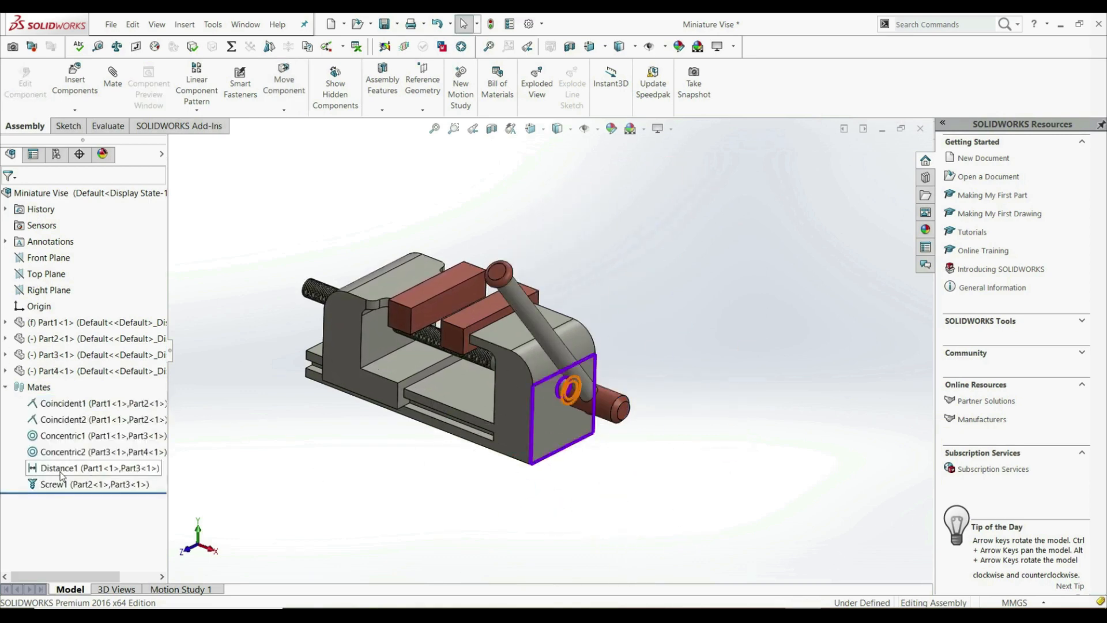
# Step: Set the Screw1 mate's distance per revolution to 5 mm and turn the screw to test the jaw's travel
pyautogui.rightClick(46, 485)
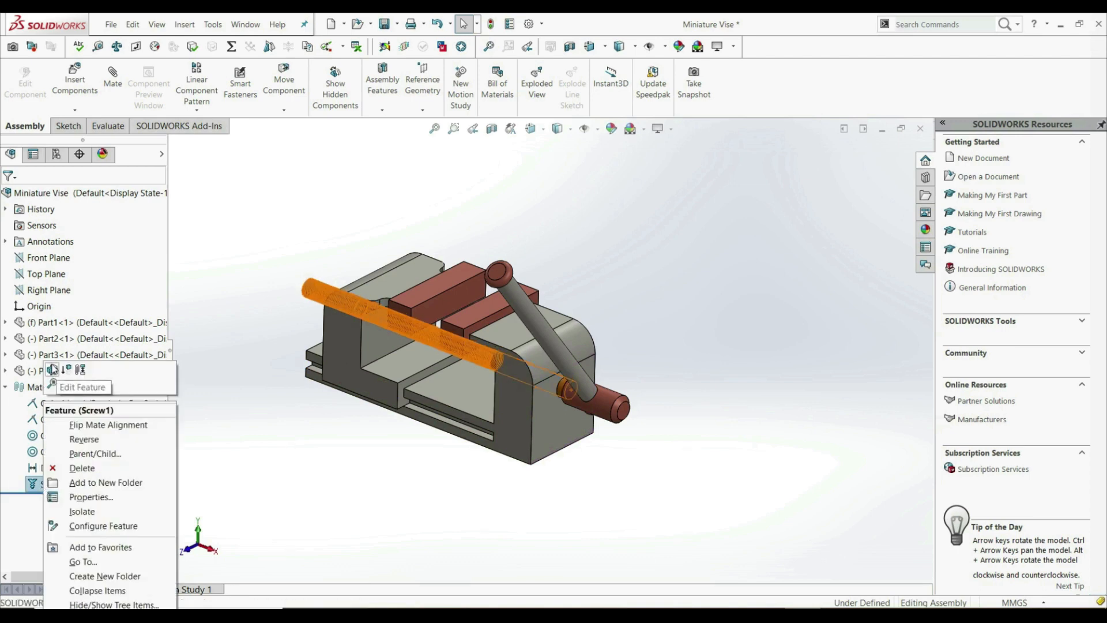
pyautogui.click(52, 369)
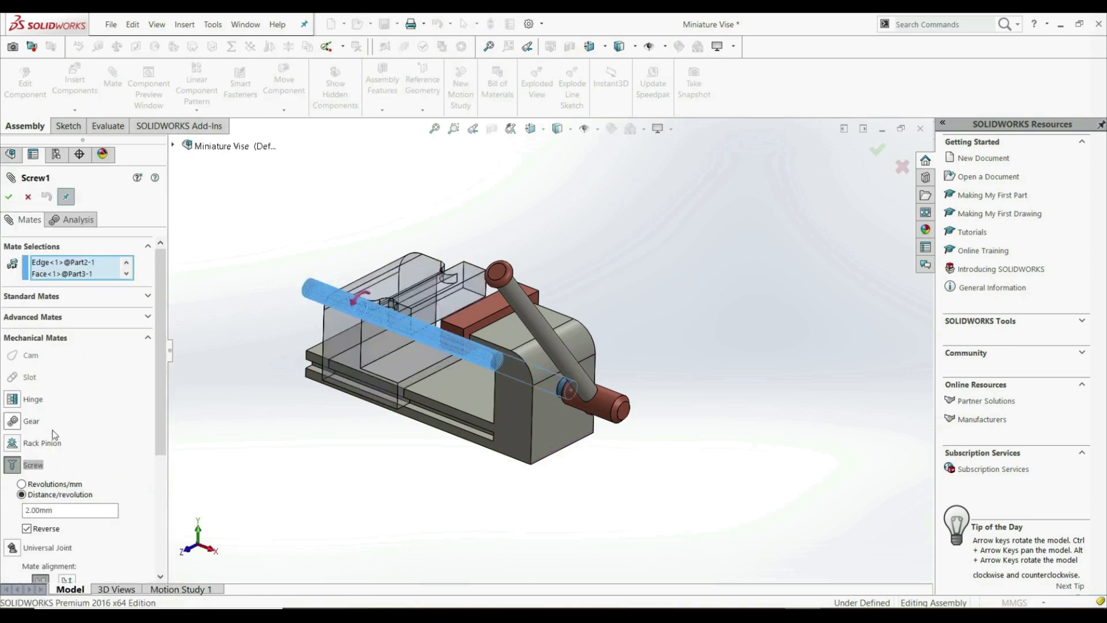
pyautogui.doubleClick(56, 511)
pyautogui.press('Return')
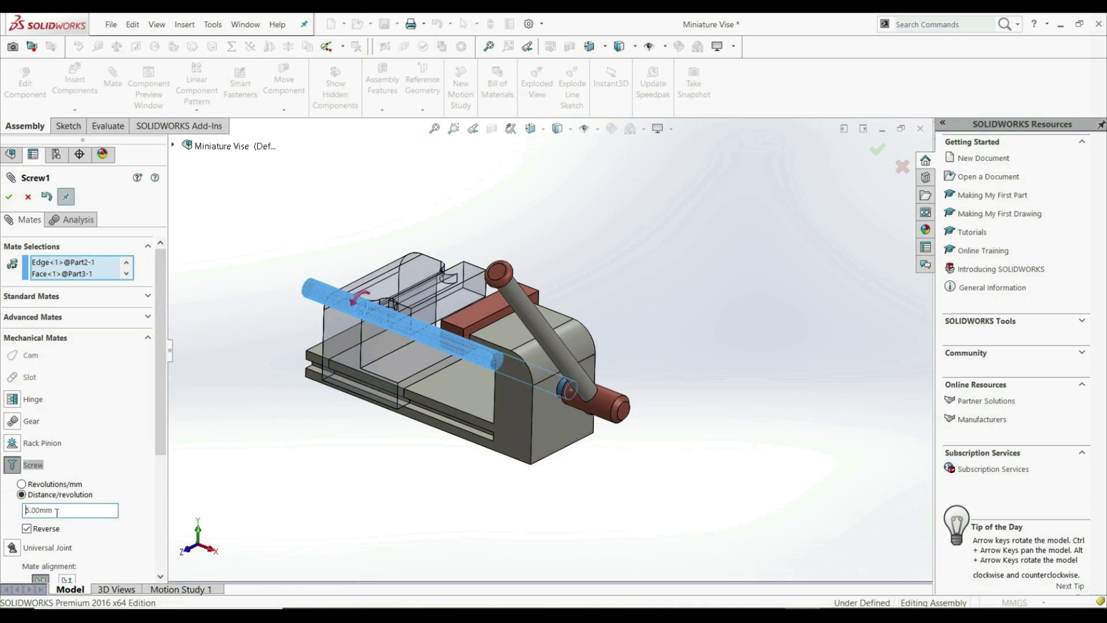
pyautogui.click(11, 199)
pyautogui.moveTo(604, 393); pyautogui.dragTo(670, 371)
pyautogui.click(706, 444)
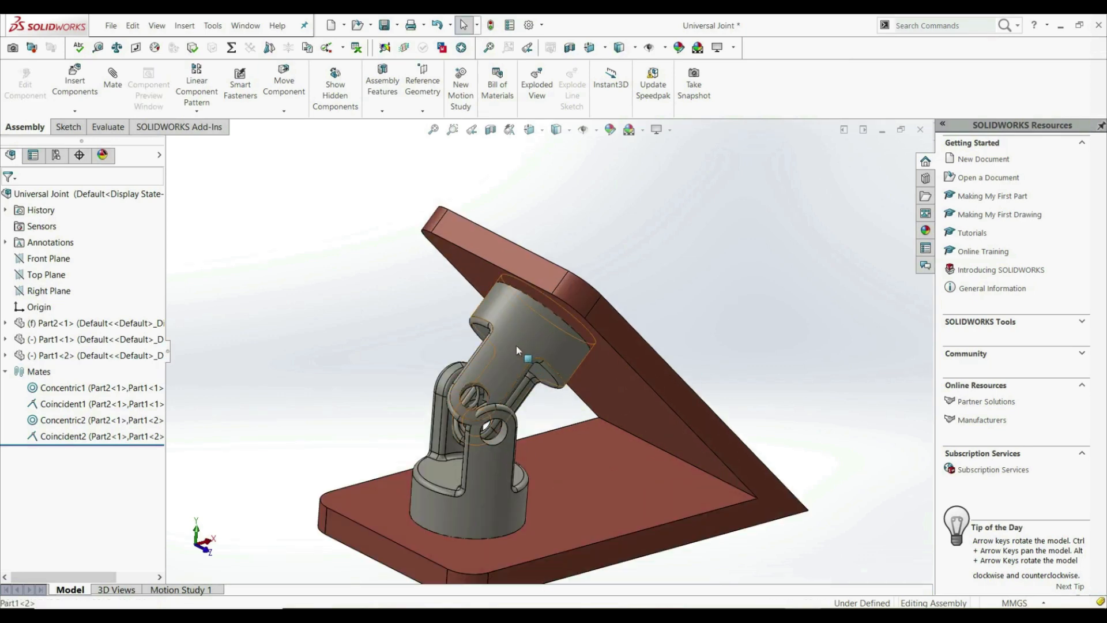
# Step: Rotate the upper and lower yokes of the Universal Joint assembly separately to test their motion without a universal joint mate
pyautogui.moveTo(517, 344); pyautogui.dragTo(425, 327)
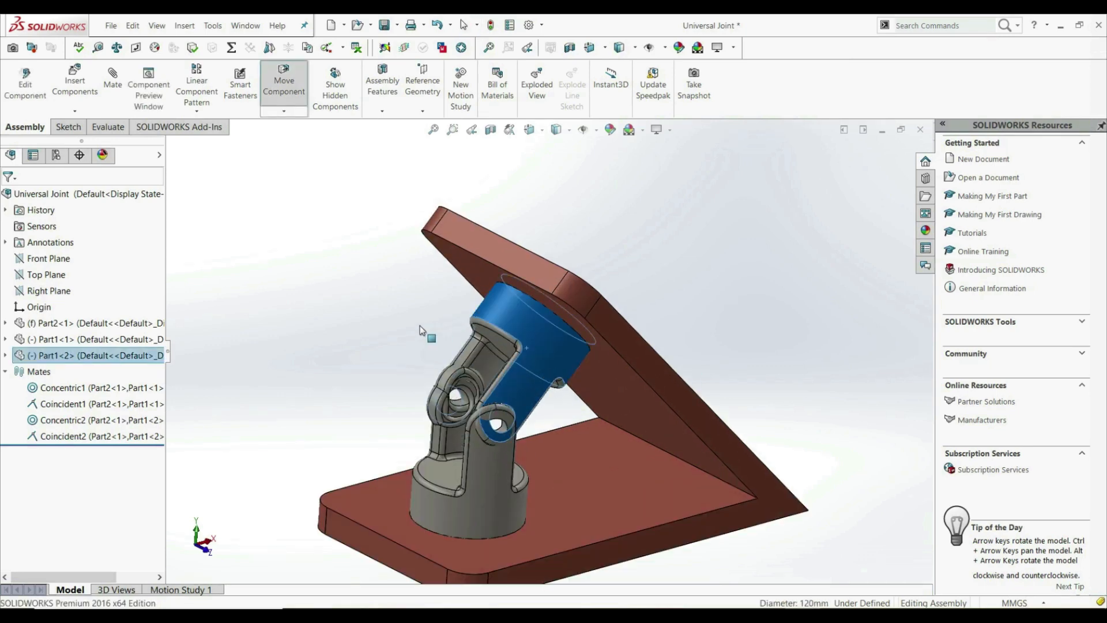
pyautogui.moveTo(489, 473)
pyautogui.mouseDown()
pyautogui.moveTo(444, 487)
pyautogui.moveTo(505, 481)
pyautogui.moveTo(473, 481)
pyautogui.moveTo(485, 484)
pyautogui.mouseUp()
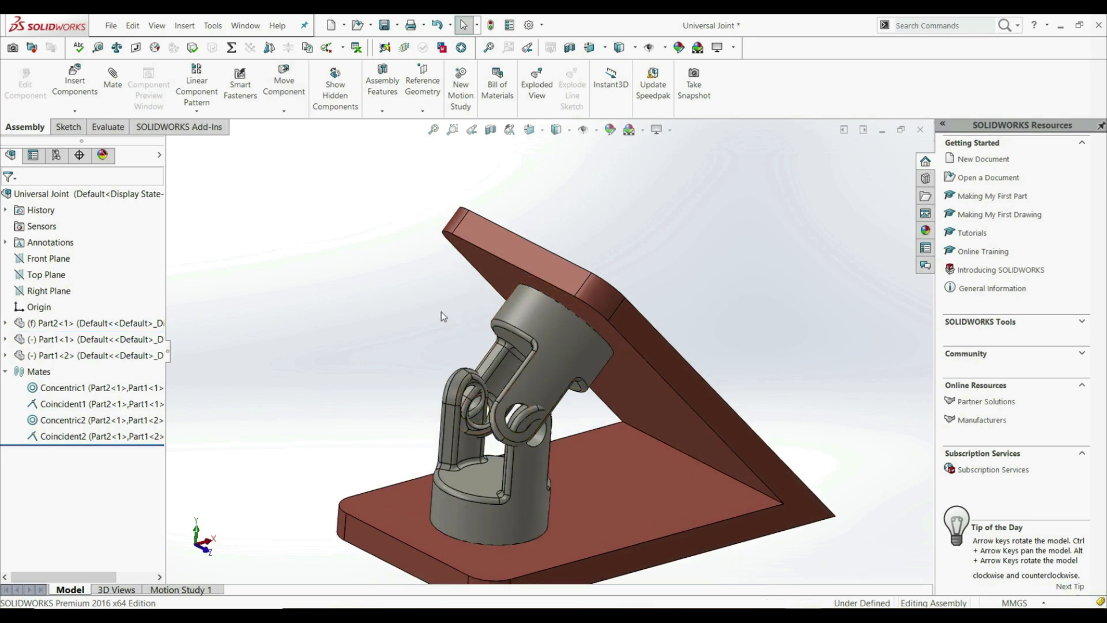
pyautogui.click(501, 317)
pyautogui.moveTo(500, 318); pyautogui.dragTo(535, 360)
pyautogui.press('Escape')
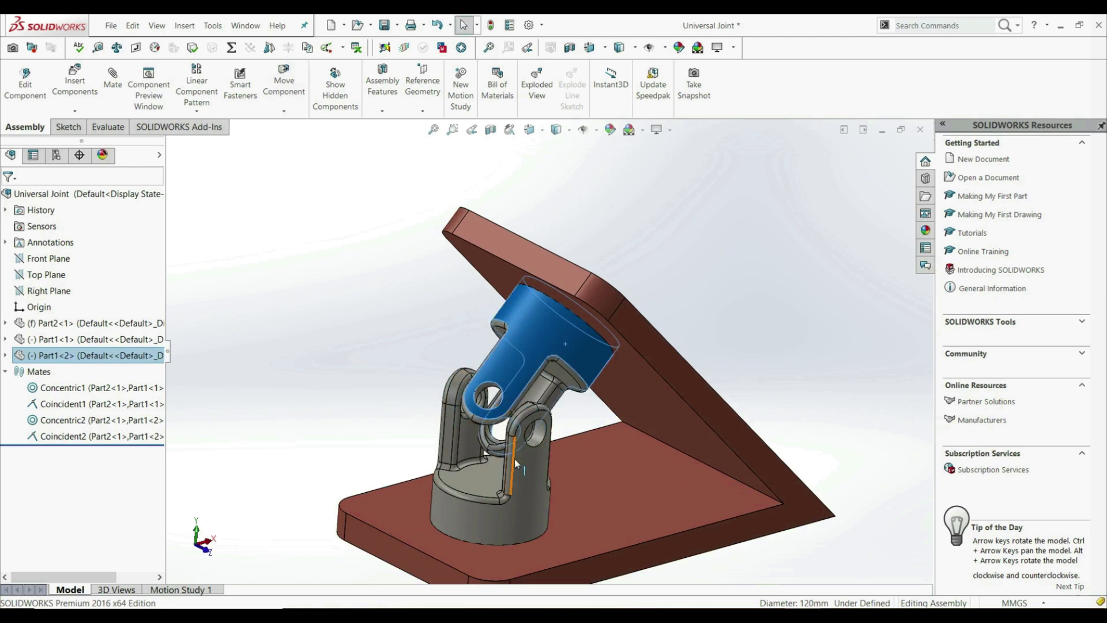
pyautogui.click(514, 514)
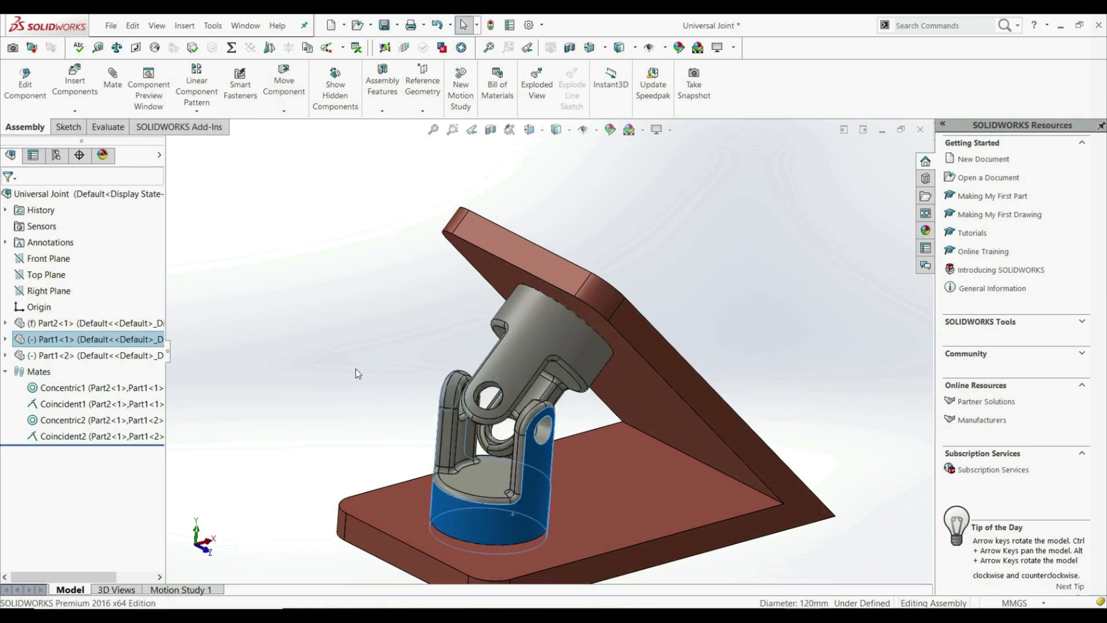
pyautogui.press('Escape')
pyautogui.moveTo(482, 517); pyautogui.dragTo(530, 513)
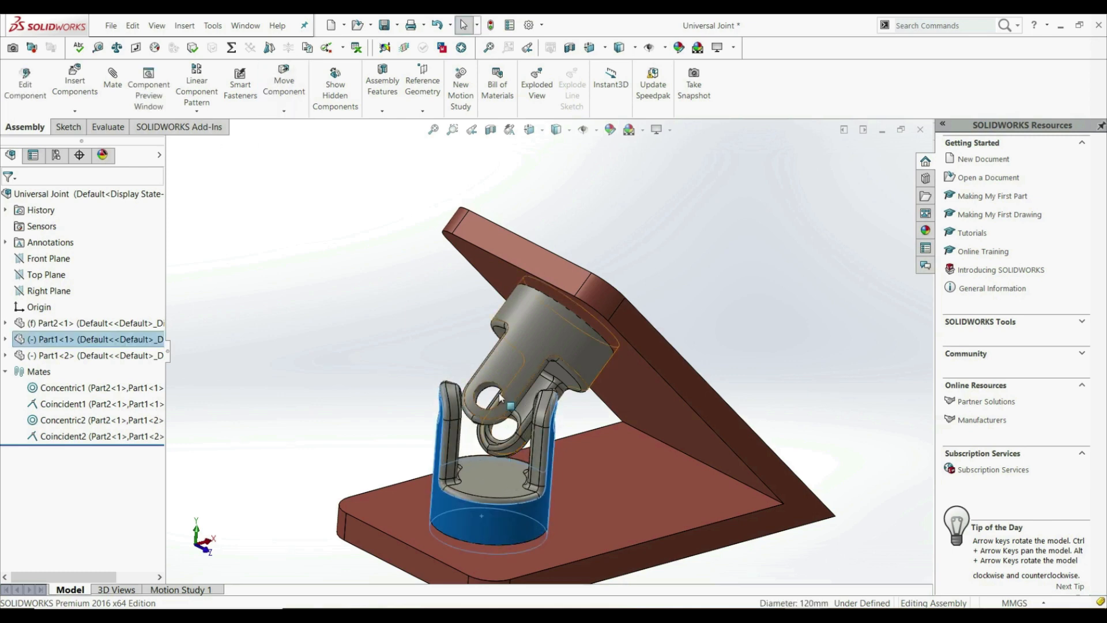
pyautogui.moveTo(528, 340); pyautogui.dragTo(532, 361)
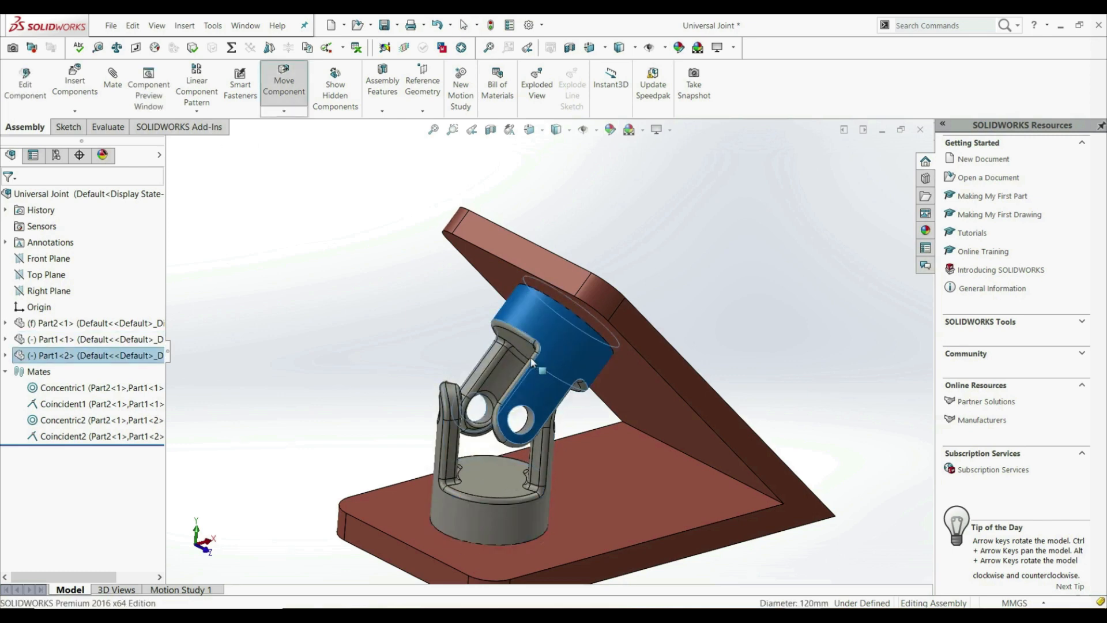
pyautogui.click(414, 314)
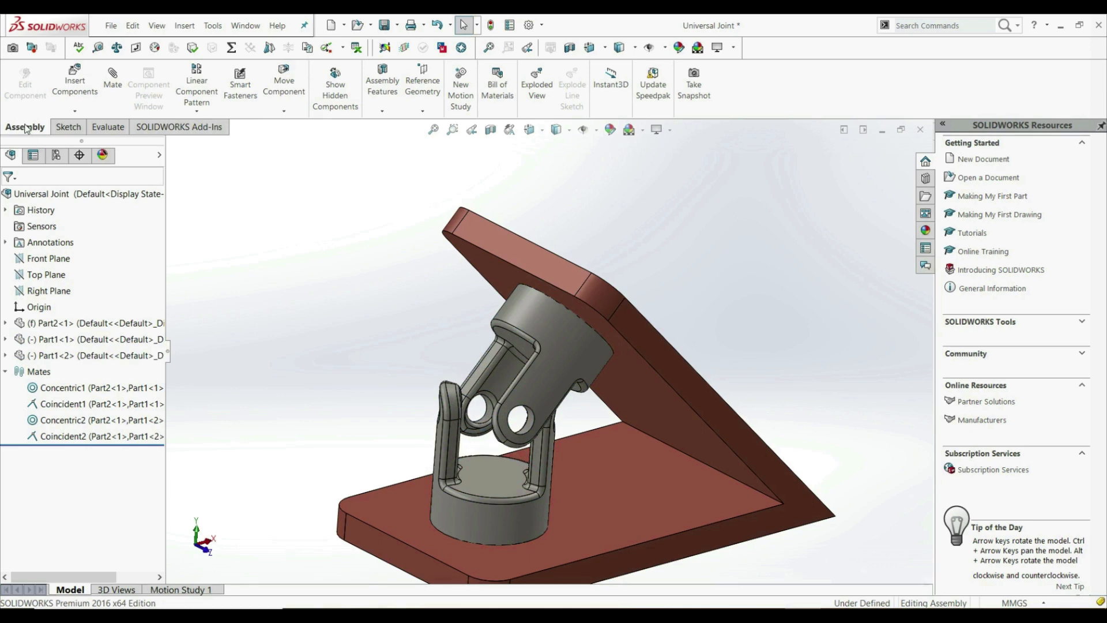
# Step: Add a universal joint mate between the cylindrical faces of the upper and lower yokes, and turn the upper yoke to test it
pyautogui.click(112, 87)
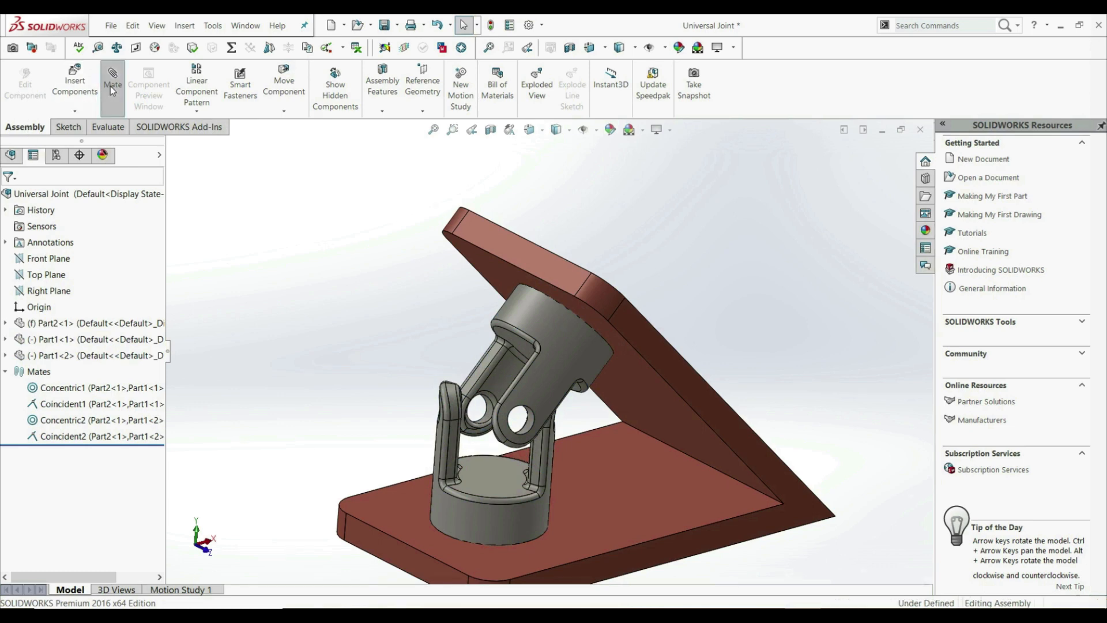
pyautogui.click(52, 576)
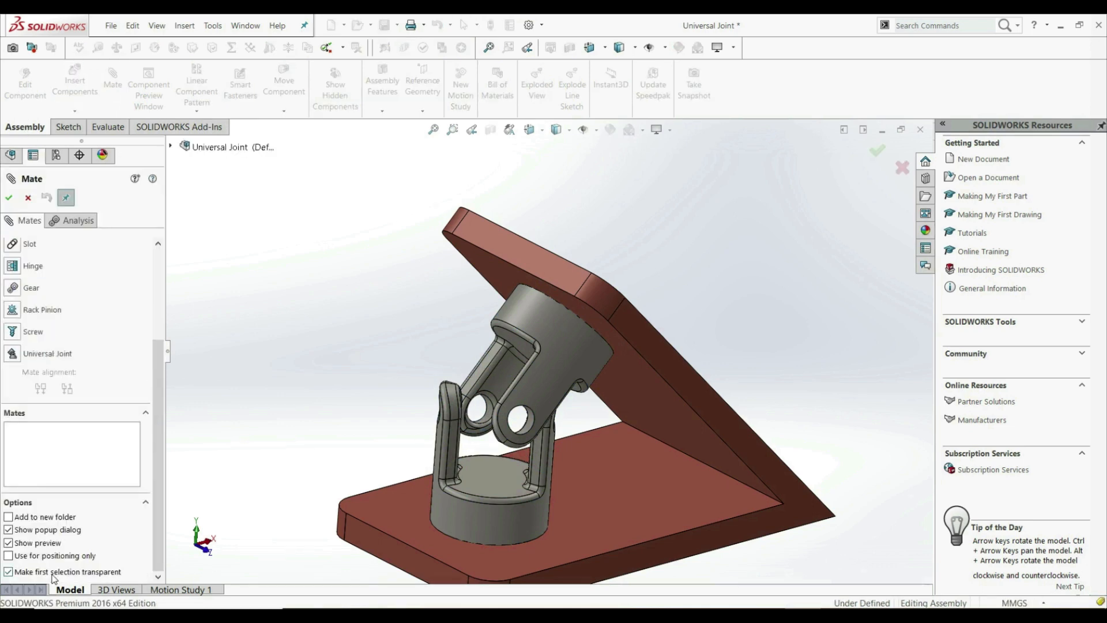
pyautogui.click(13, 353)
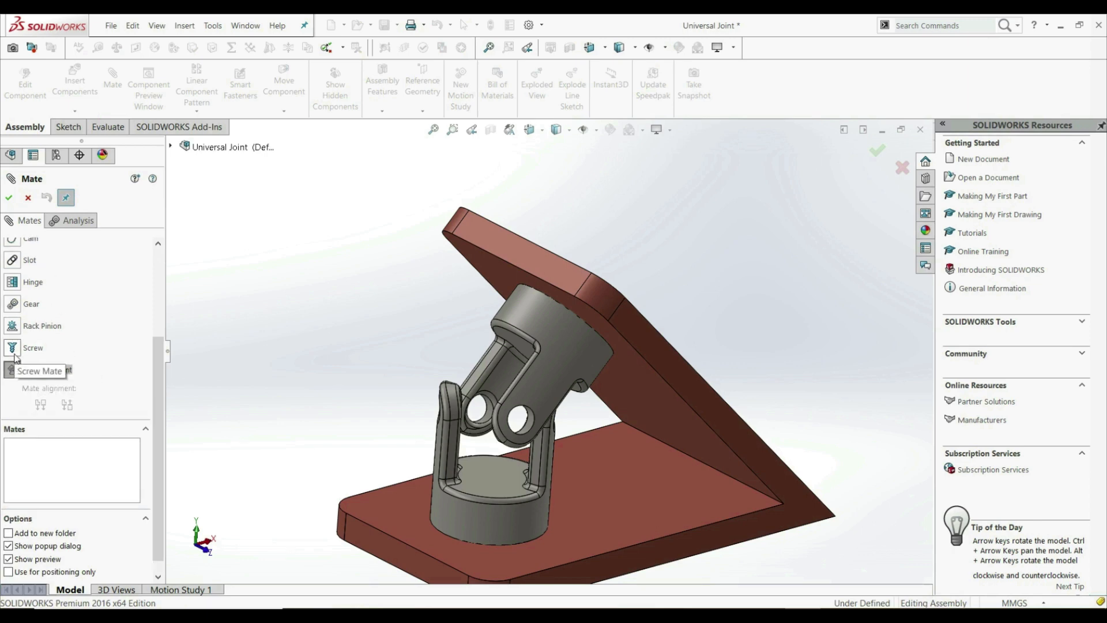
pyautogui.moveTo(157, 400); pyautogui.dragTo(153, 346)
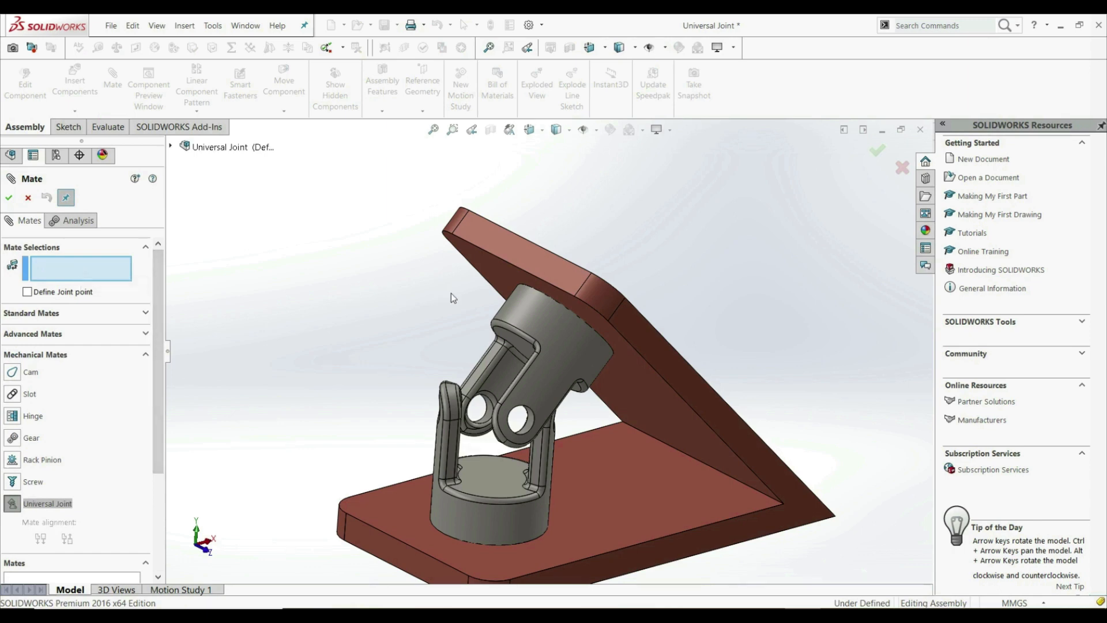
pyautogui.click(574, 353)
pyautogui.click(502, 528)
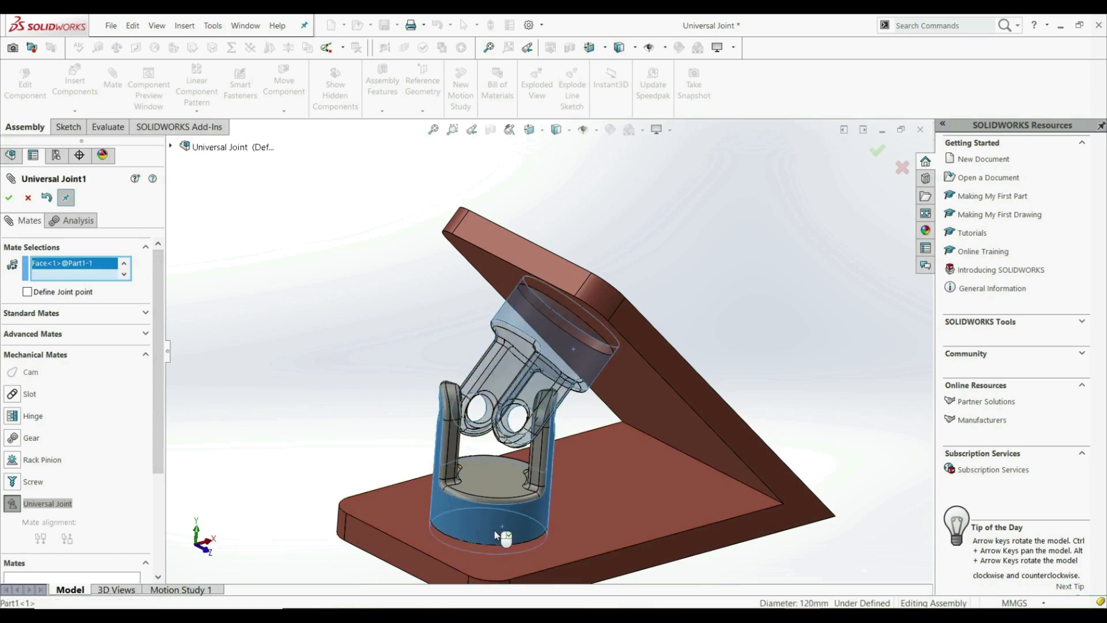
pyautogui.click(9, 197)
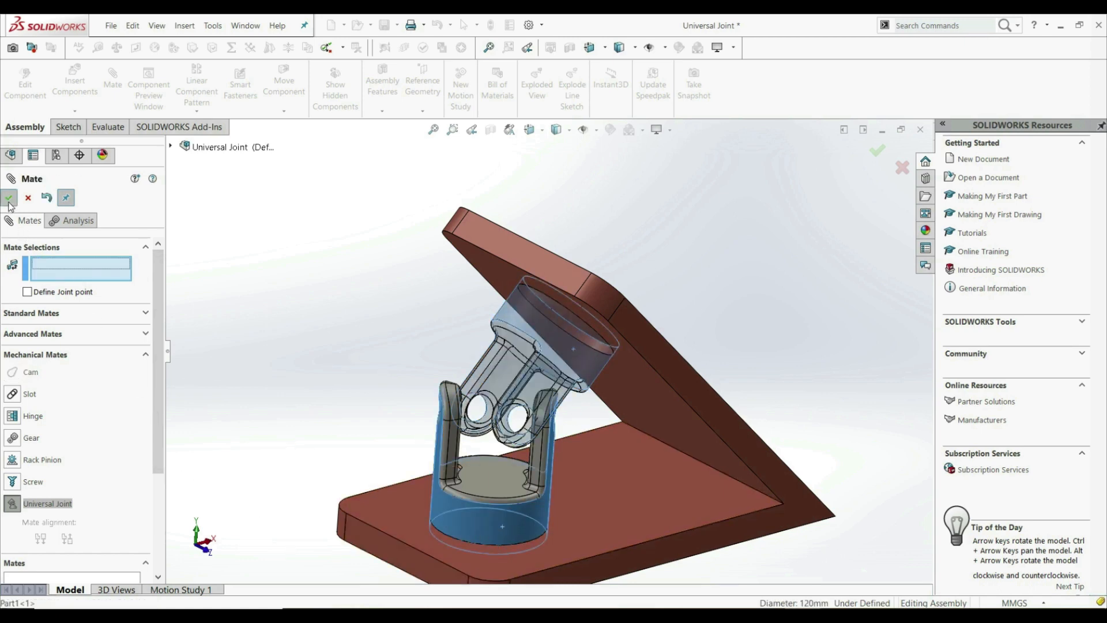
pyautogui.click(9, 197)
pyautogui.moveTo(590, 358); pyautogui.dragTo(572, 386)
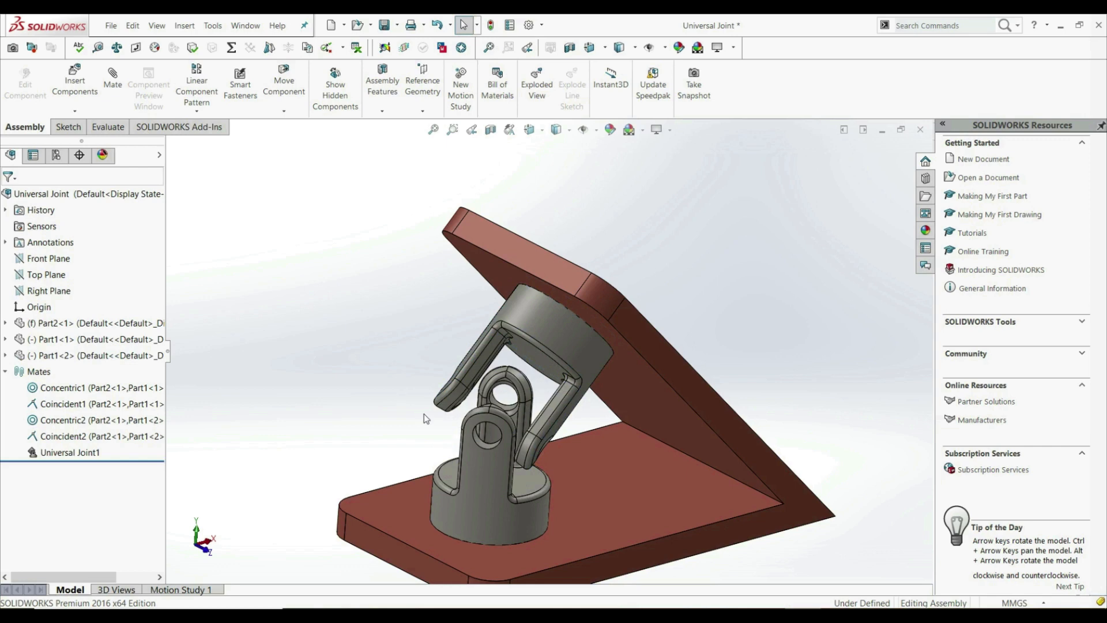
# Step: Turn the lower yoke of the Universal Joint assembly to test how the universal joint mate drives the upper yoke
pyautogui.moveTo(535, 519); pyautogui.dragTo(549, 320)
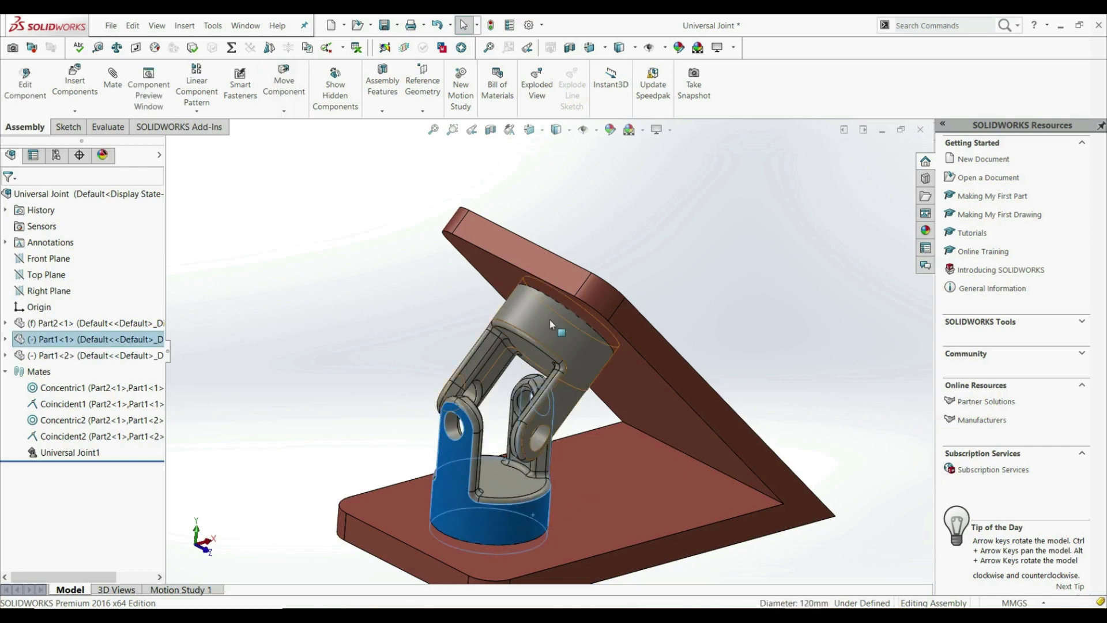
pyautogui.click(382, 319)
pyautogui.scroll(-3, 540, 383)
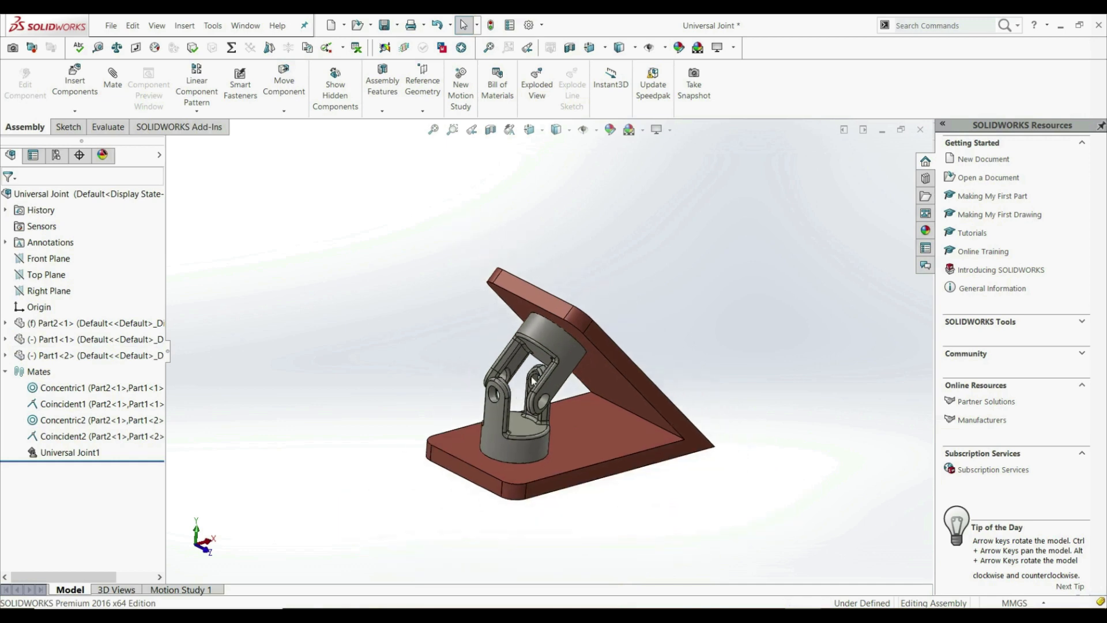
pyautogui.scroll(4, 541, 383)
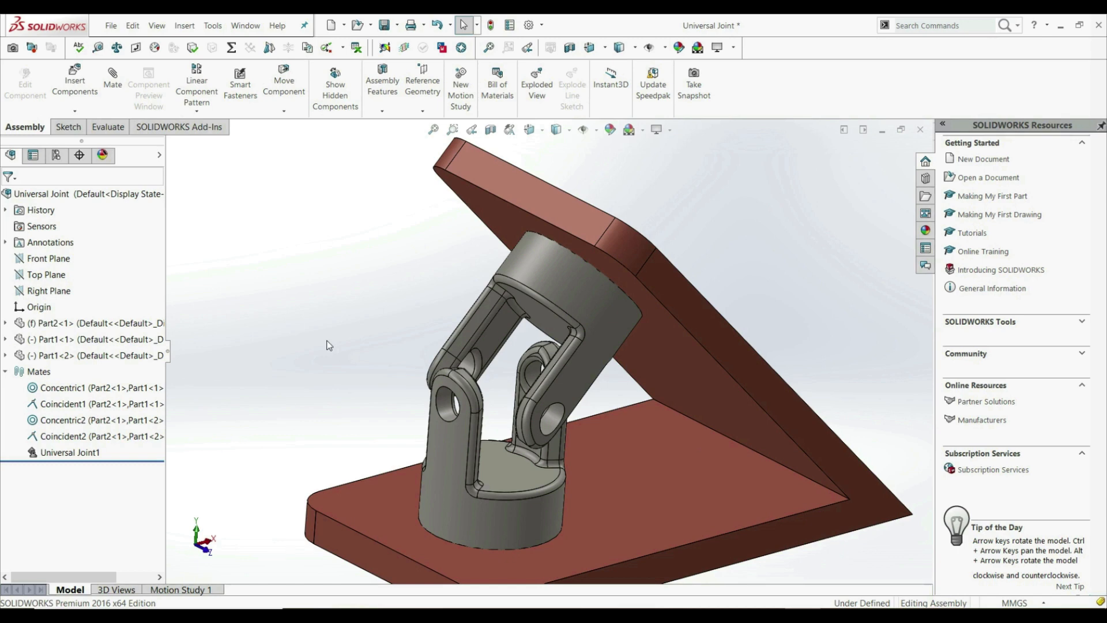
pyautogui.scroll(4, 617, 375)
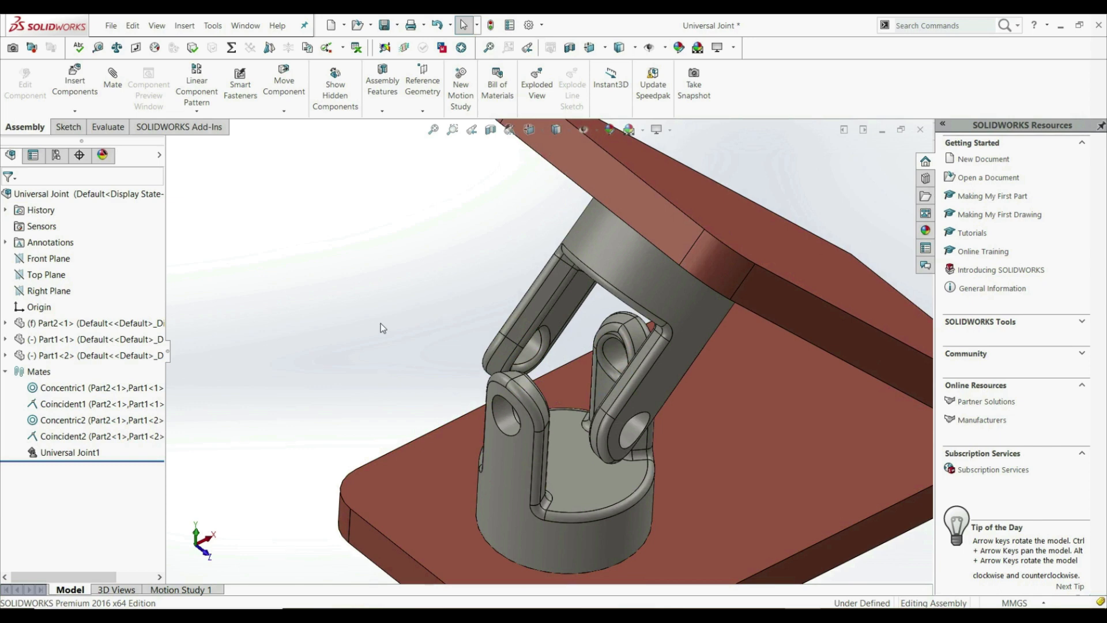
pyautogui.scroll(4, 476, 354)
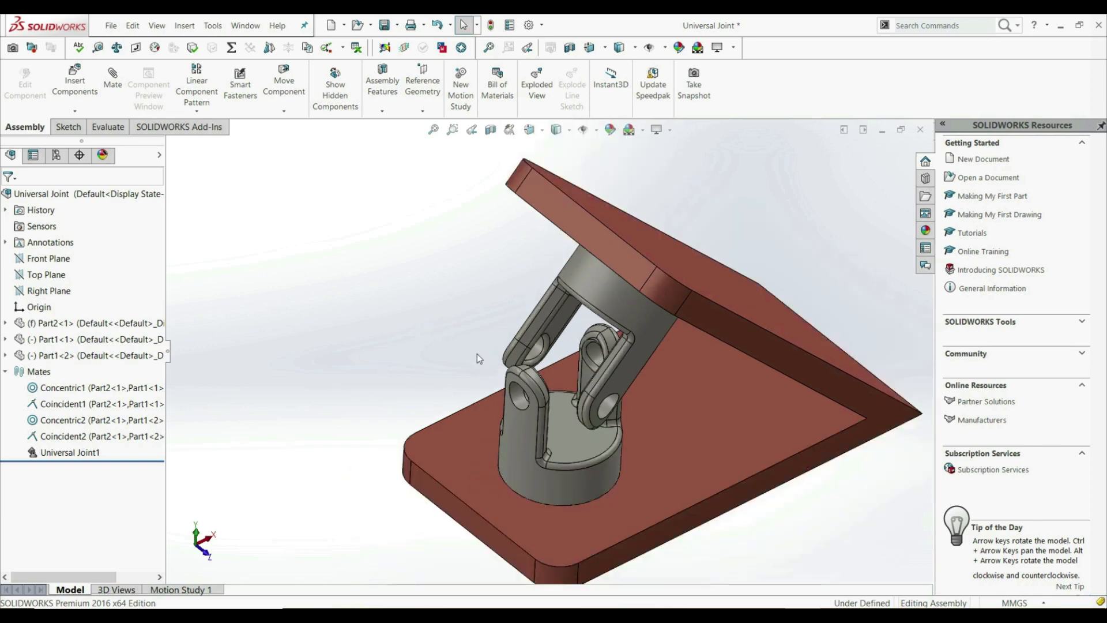
pyautogui.scroll(-2, 575, 370)
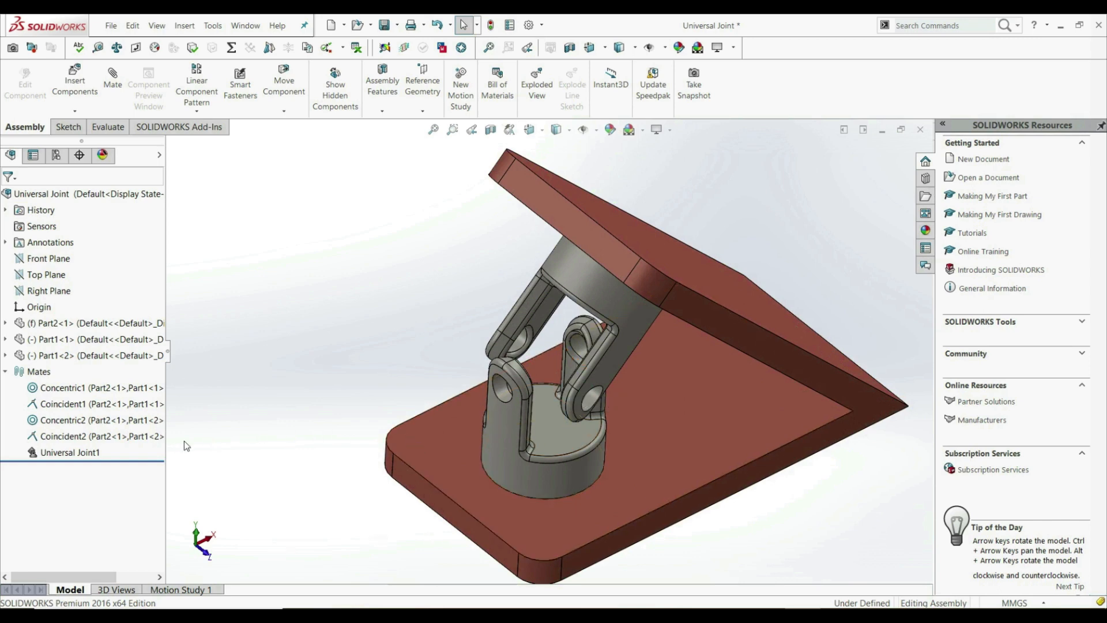